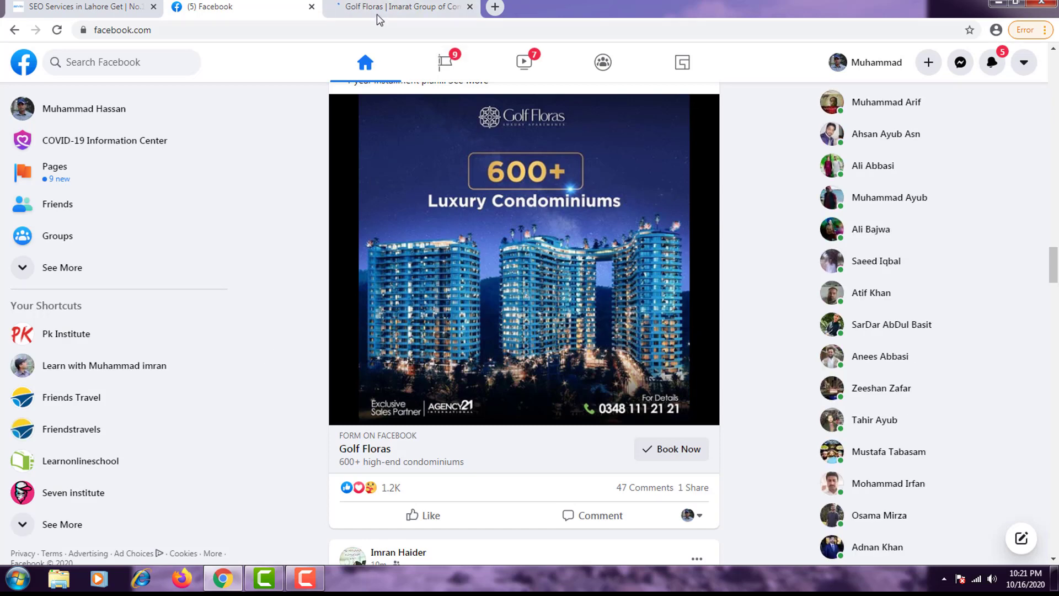
View the Golf Floras page on the Imarat website and return to its ad in the Facebook feed
{"action": "left_click", "coordinate": [393, 8]}
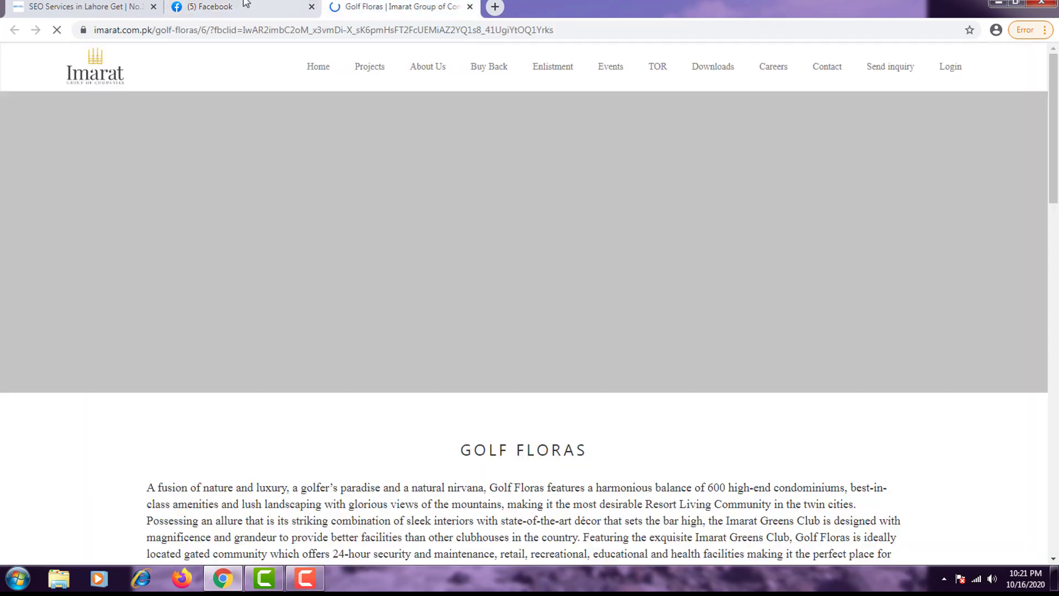
{"action": "left_click", "coordinate": [242, 6]}
{"action": "left_click", "coordinate": [425, 8]}
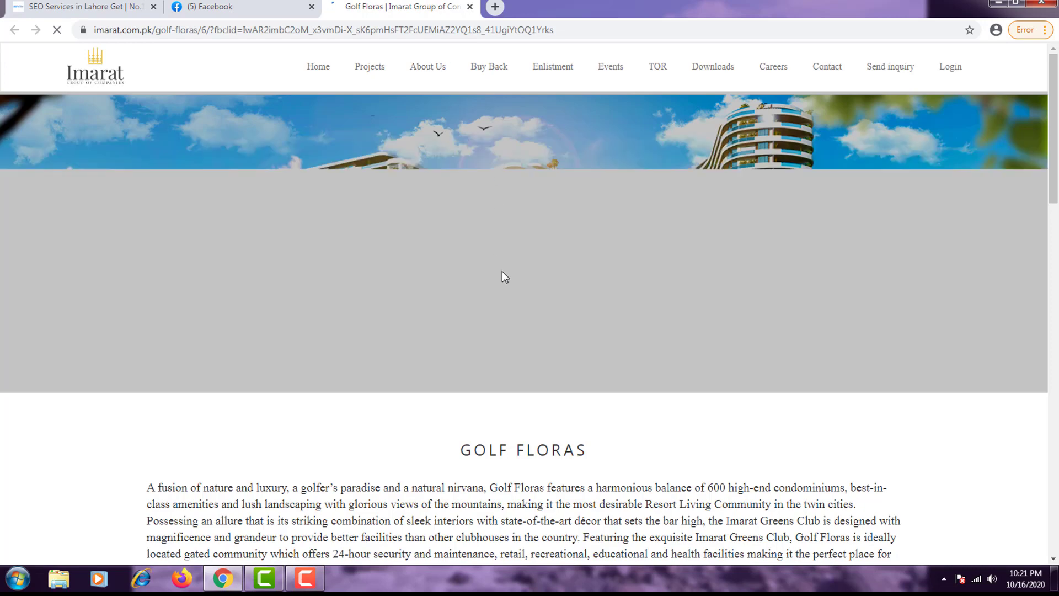
{"action": "left_click", "coordinate": [250, 5]}
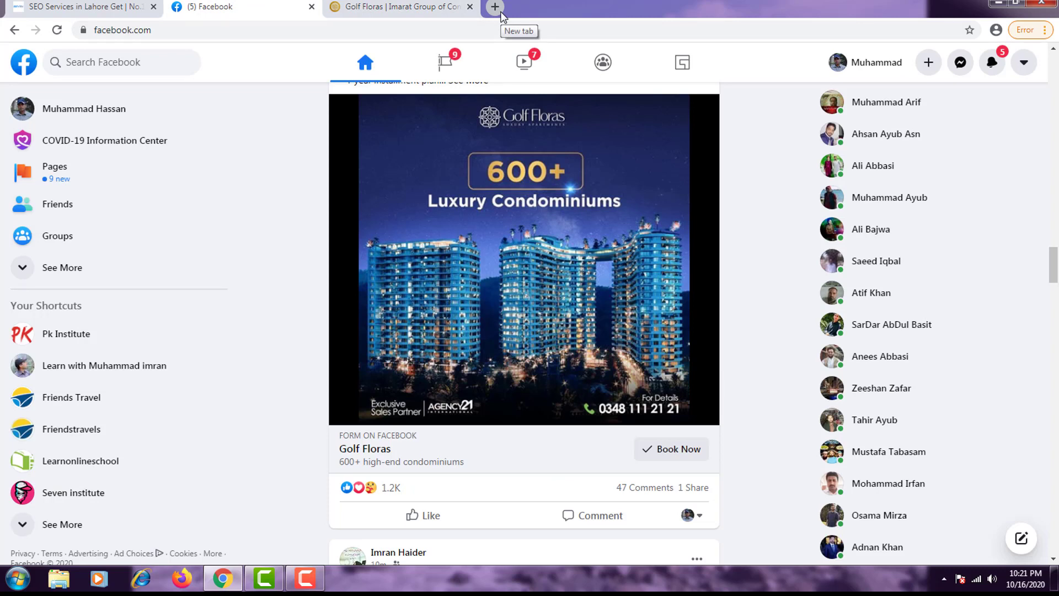
Open a new browser tab ready for entering a web search
{"action": "left_click", "coordinate": [495, 7]}
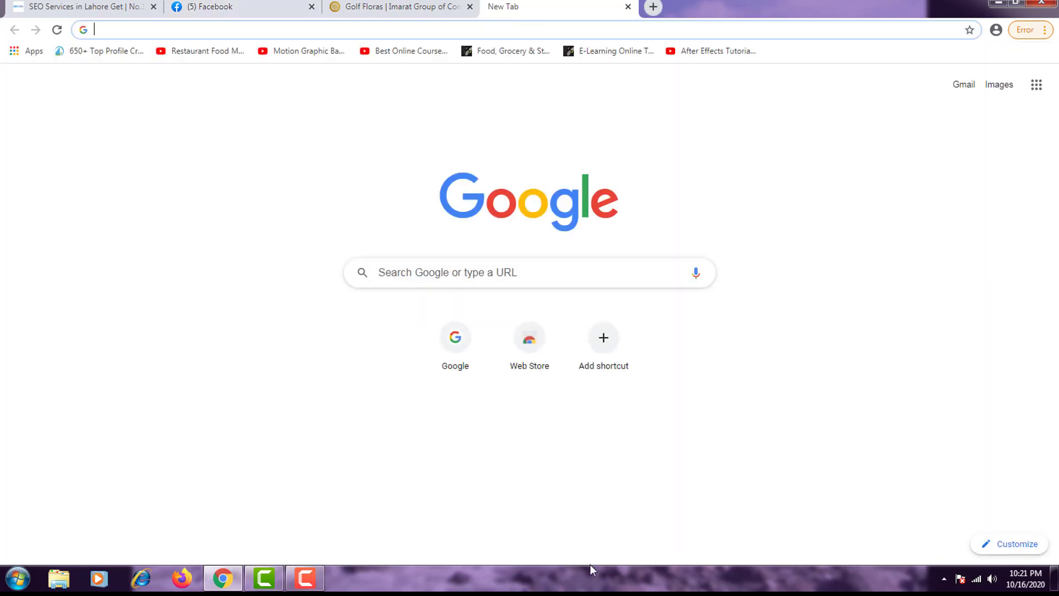
{"action": "left_click", "coordinate": [310, 579]}
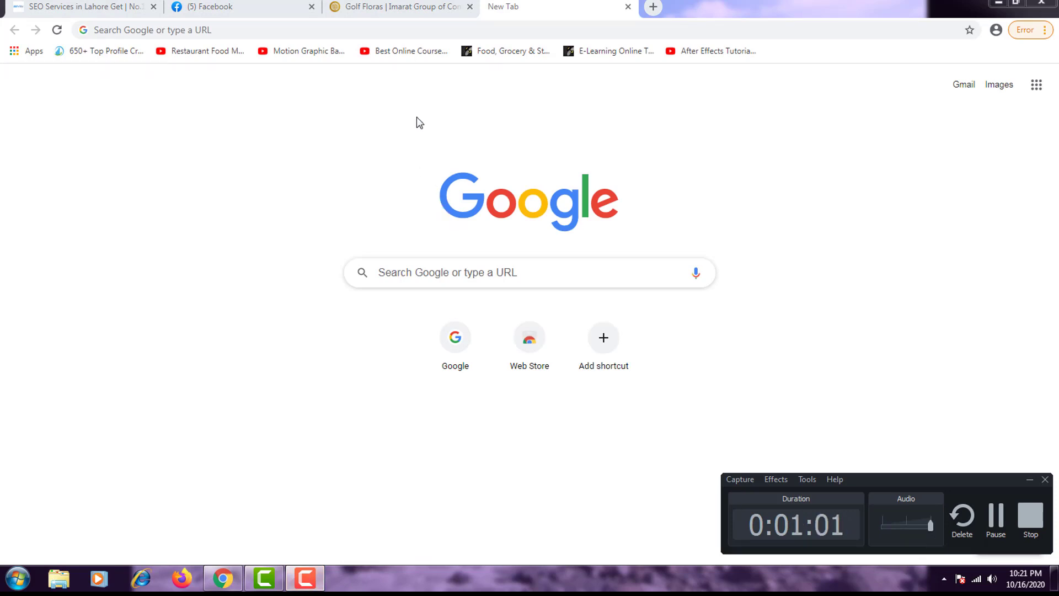
{"action": "left_click", "coordinate": [446, 32]}
{"action": "type", "text": "googl"}
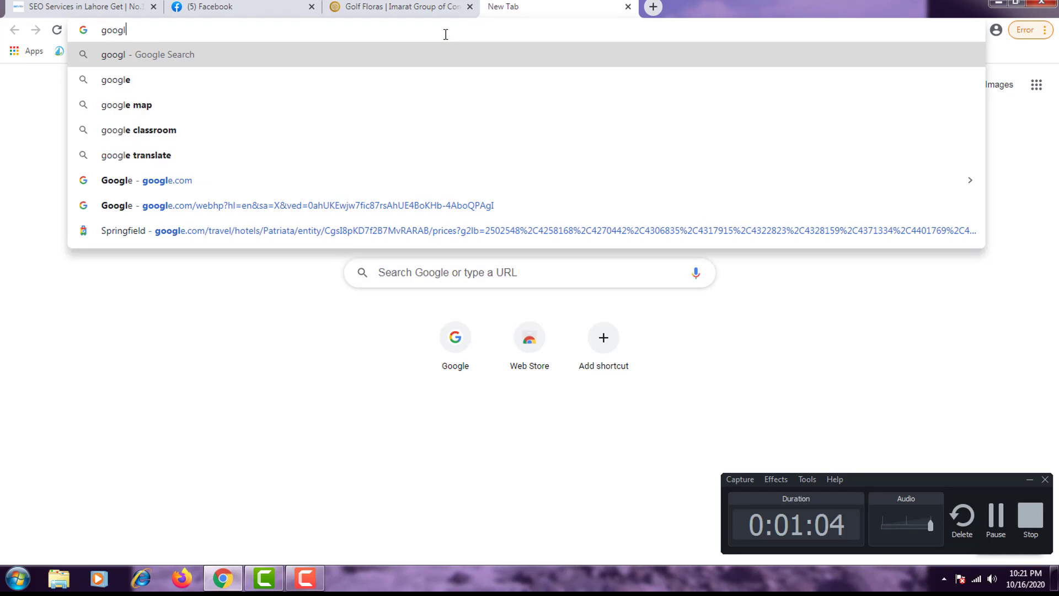
{"action": "key", "text": "BackSpace"}
{"action": "key", "text": "BackSpace"}
{"action": "key", "text": "BackSpace"}
{"action": "key", "text": "BackSpace"}
{"action": "key", "text": "BackSpace"}
Search the web for "facebook ad manager"
{"action": "type", "text": "fac"}
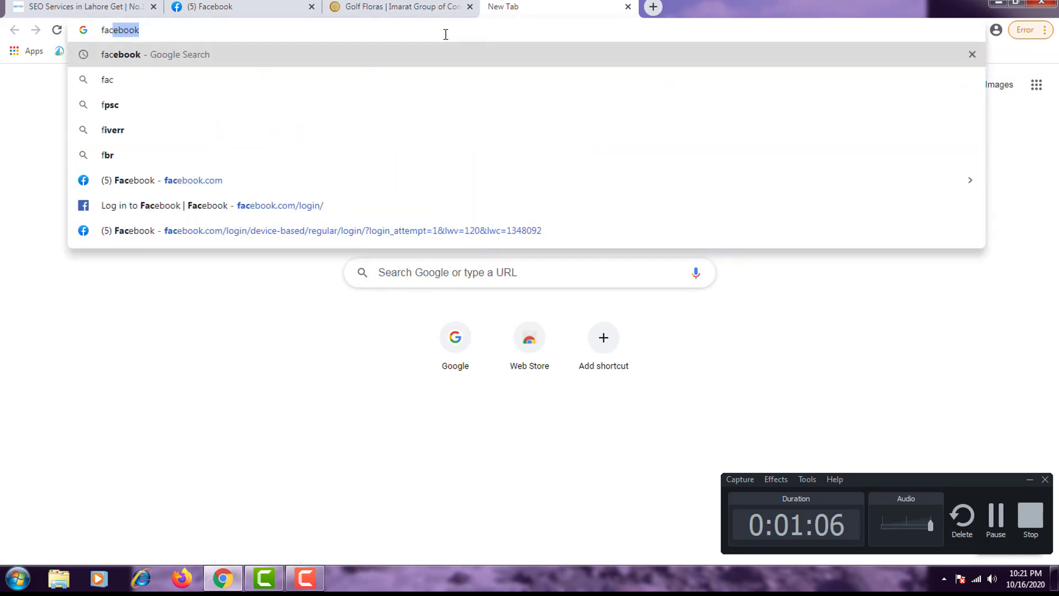
{"action": "type", "text": "ebook ad m"}
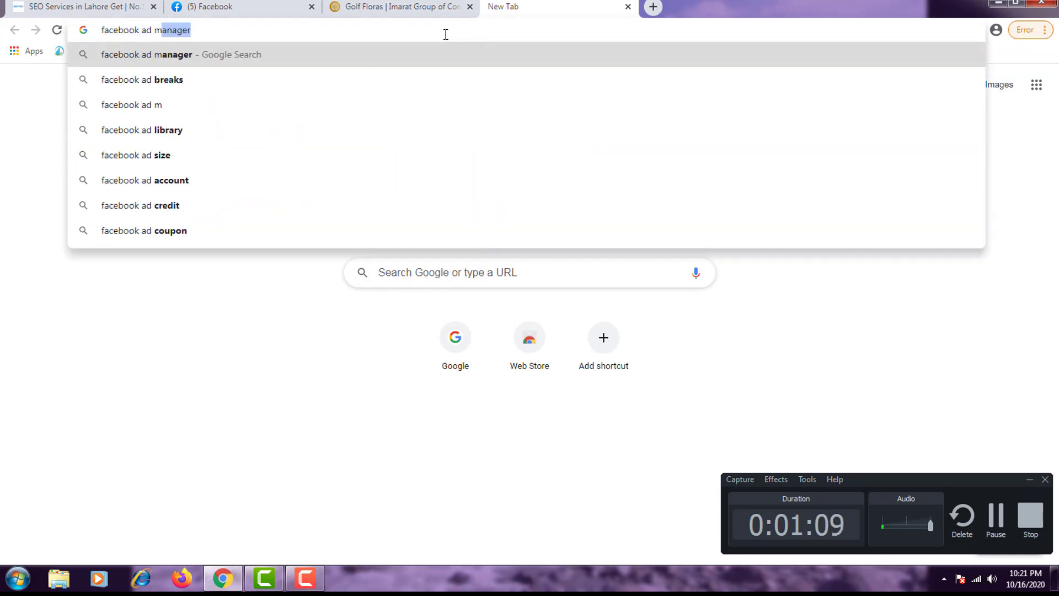
{"action": "type", "text": "an"}
{"action": "key", "text": "Return"}
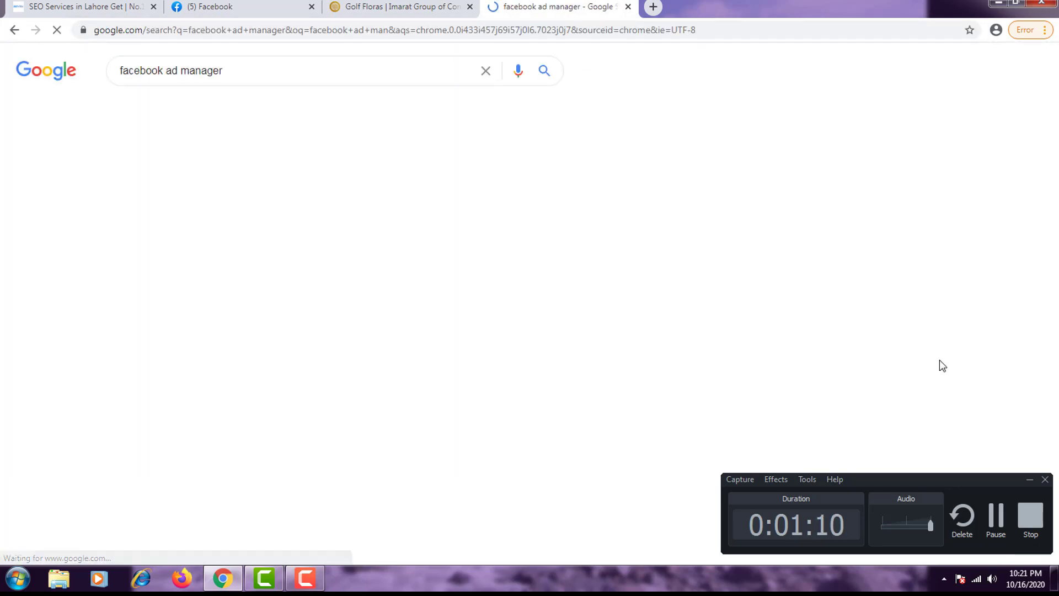
Open Facebook Ads Manager from the search results and go to the listed ad account's campaigns
{"action": "left_click", "coordinate": [1029, 480]}
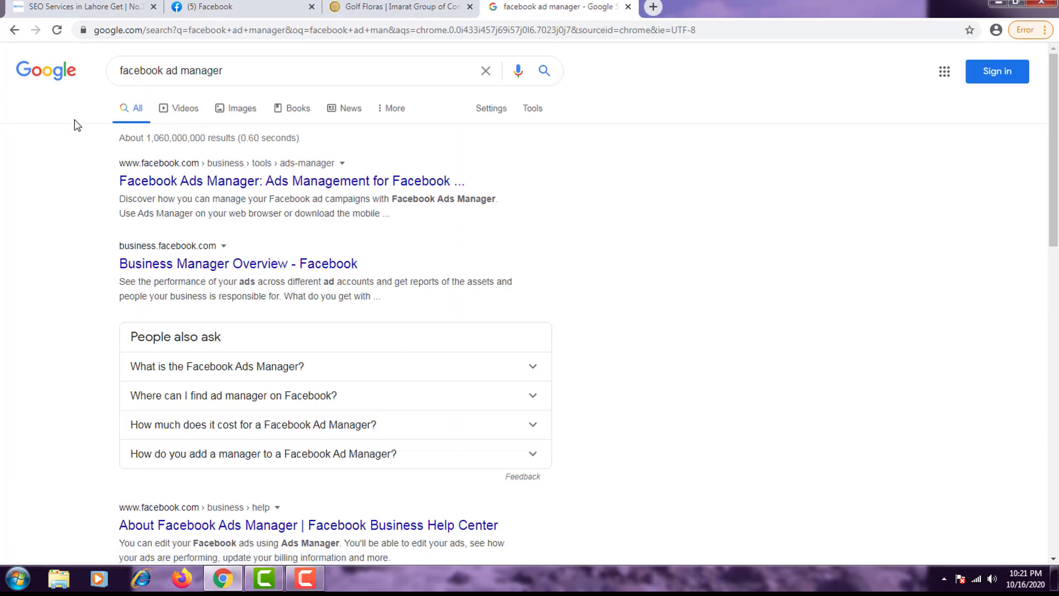
{"action": "left_click", "coordinate": [226, 189]}
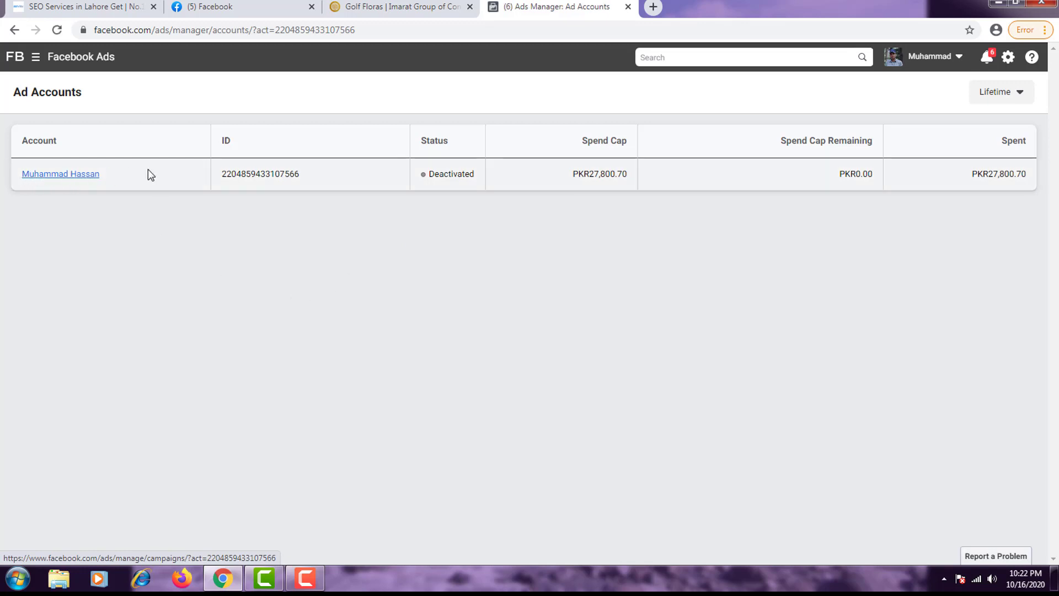
{"action": "left_click", "coordinate": [79, 175]}
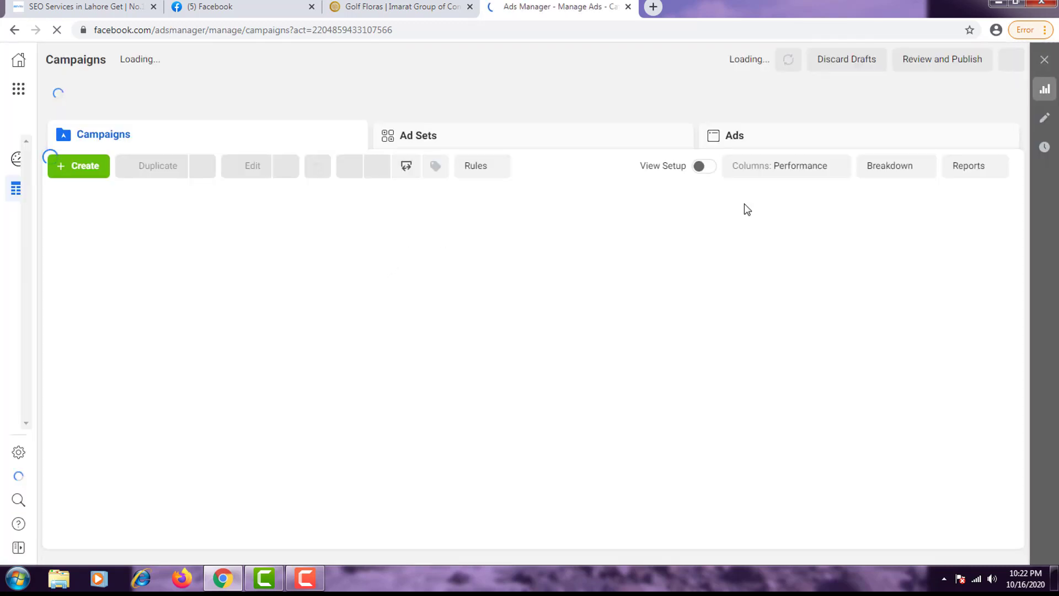
Create a new campaign with the Lead generation objective and name it "hose for sale now"
{"action": "left_click", "coordinate": [86, 156]}
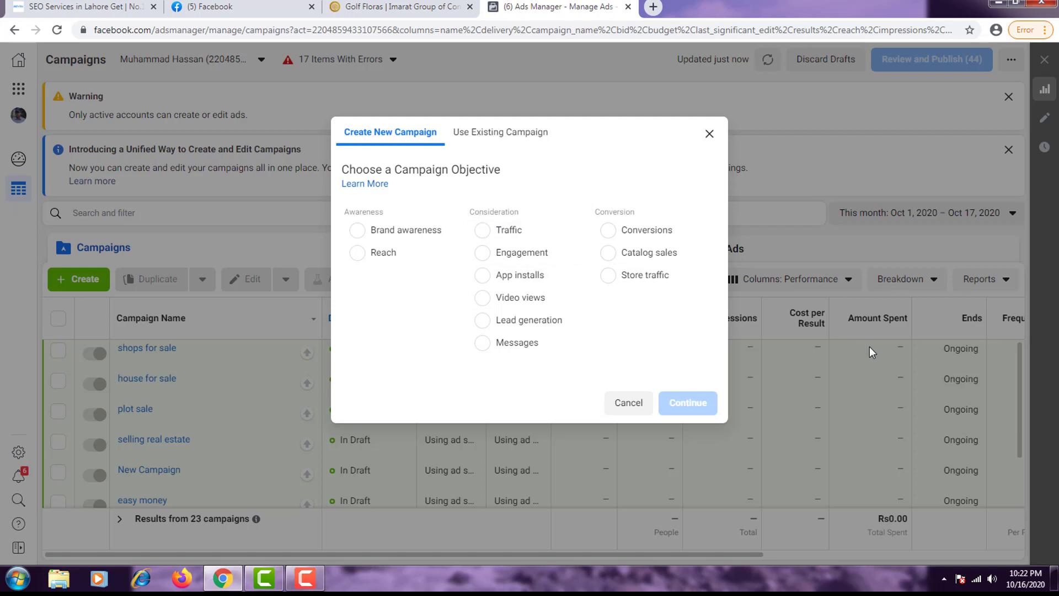
{"action": "left_click", "coordinate": [491, 323]}
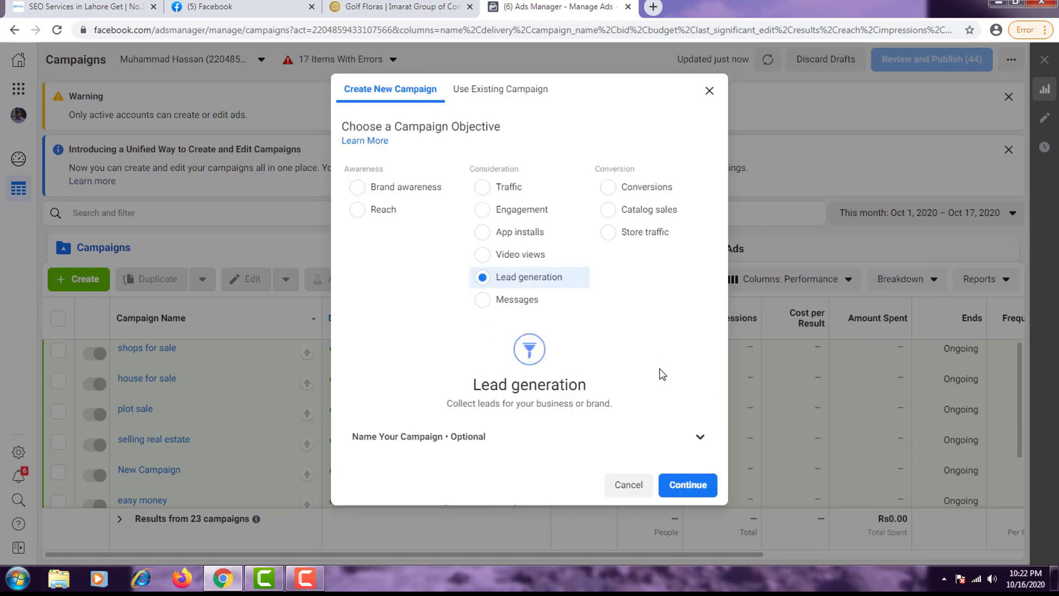
{"action": "left_click", "coordinate": [699, 436]}
{"action": "scroll", "coordinate": [671, 389], "scroll_direction": "down", "scroll_amount": 2}
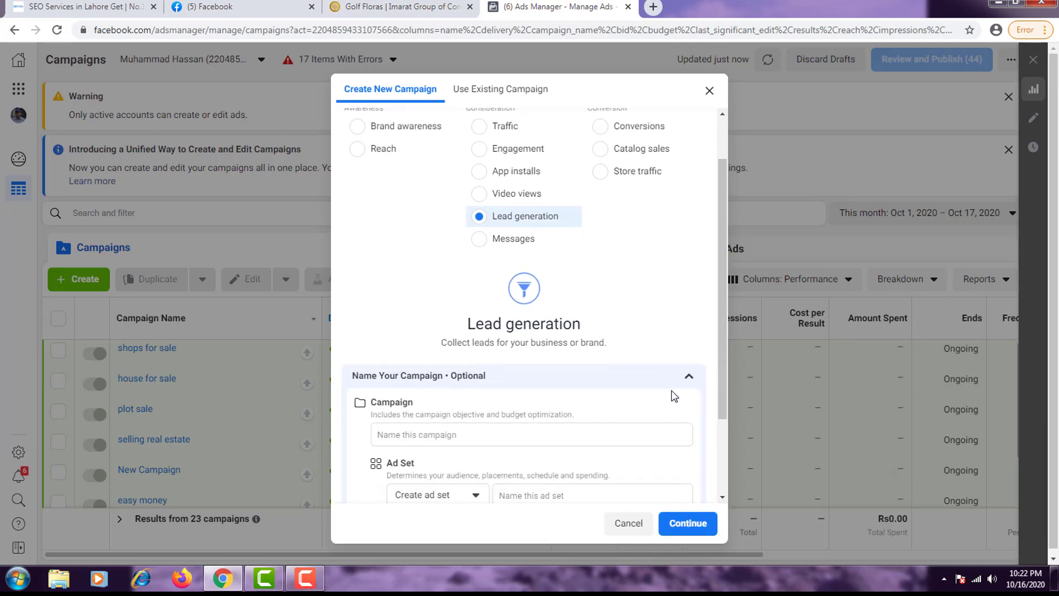
{"action": "scroll", "coordinate": [651, 347], "scroll_direction": "up", "scroll_amount": 3}
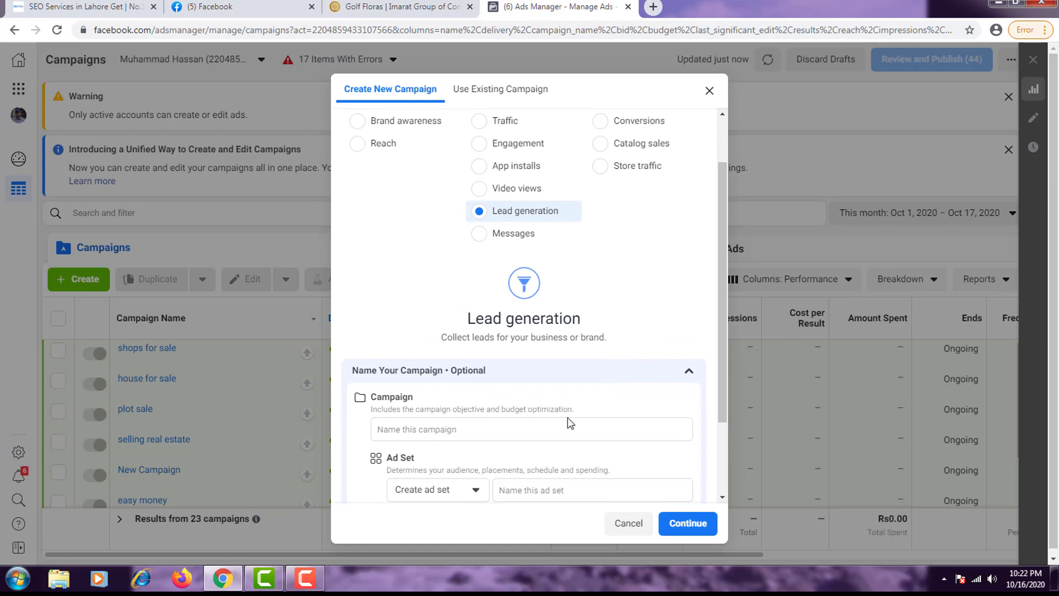
{"action": "left_click", "coordinate": [518, 430]}
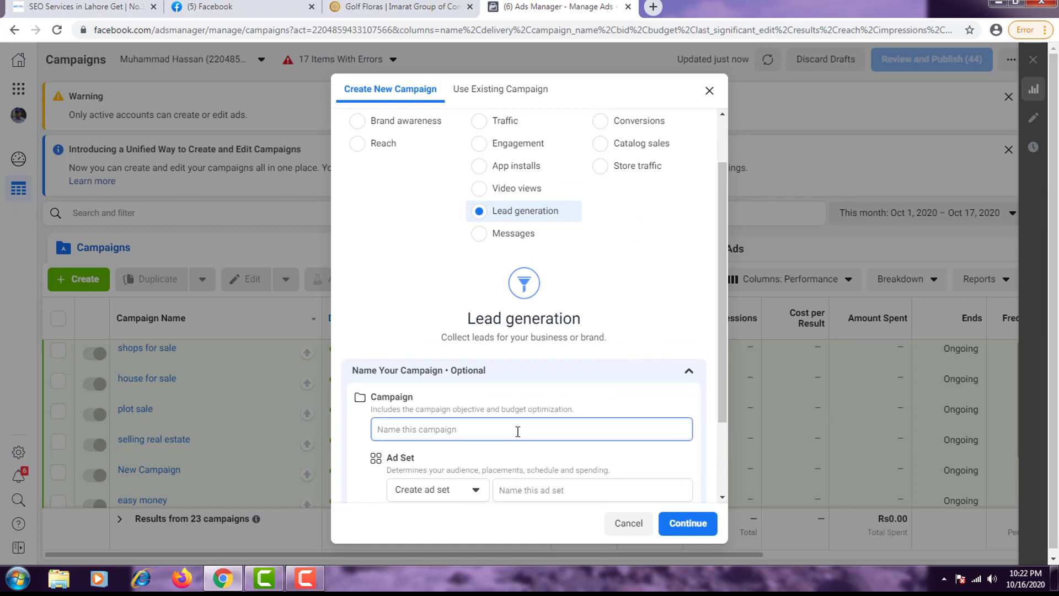
{"action": "type", "text": "hose for sale now"}
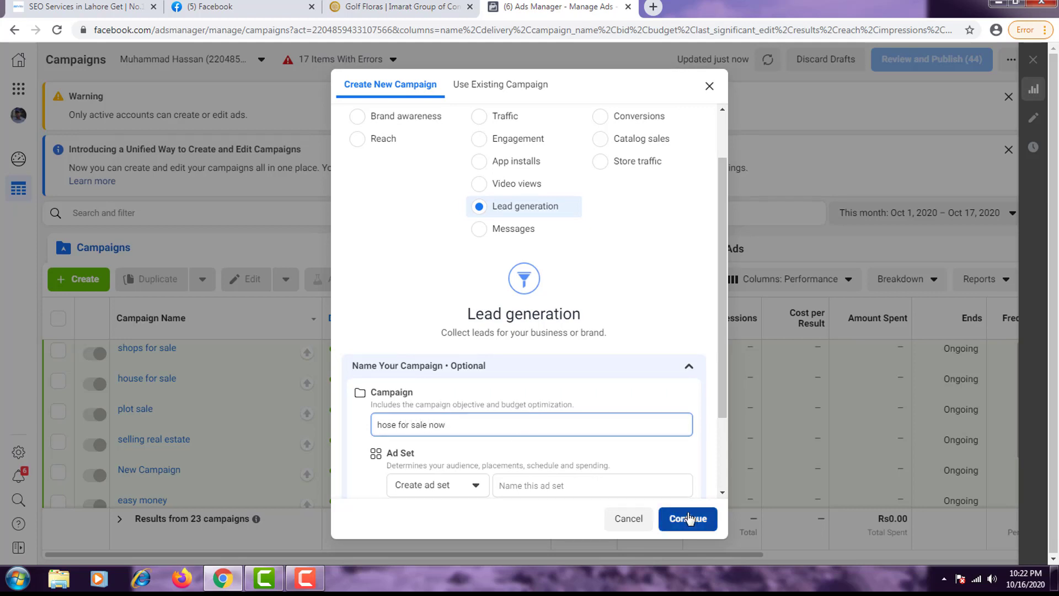
{"action": "left_click", "coordinate": [686, 518]}
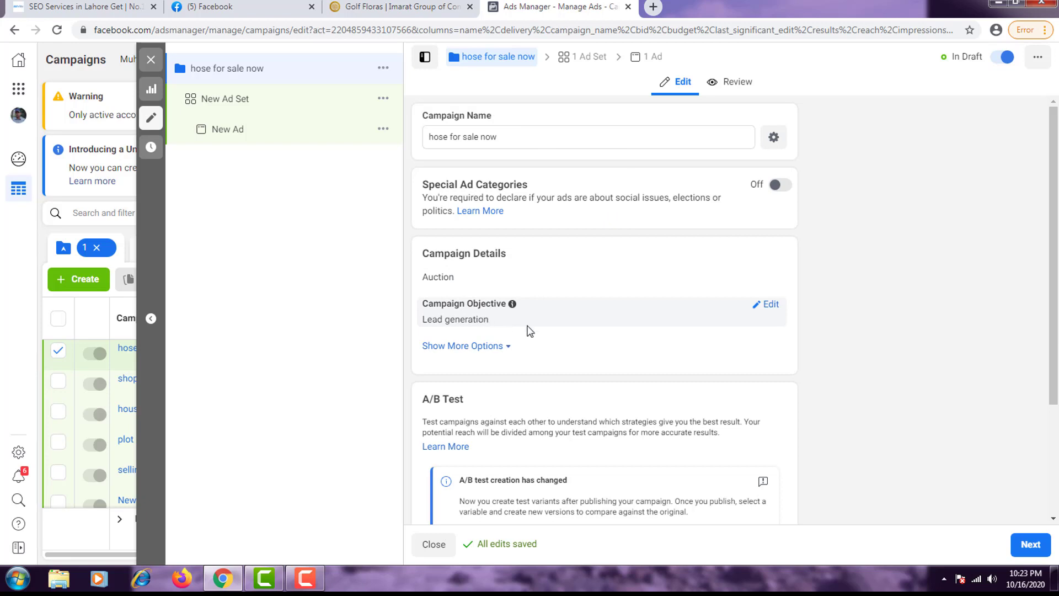
Review the new campaign's settings and continue to its ad set without changing them
{"action": "scroll", "coordinate": [541, 358], "scroll_direction": "down", "scroll_amount": 3}
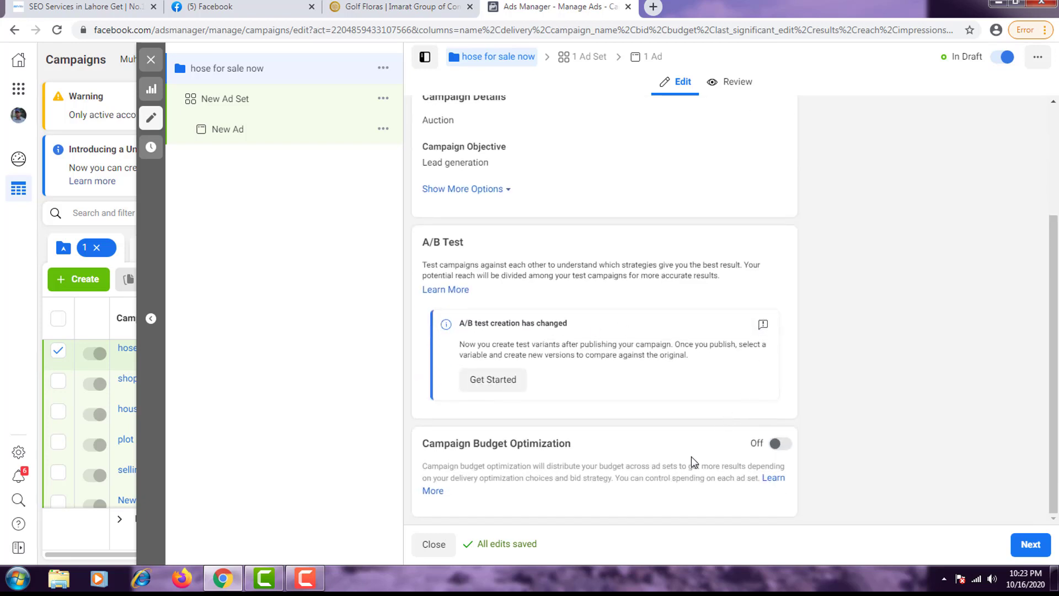
{"action": "scroll", "coordinate": [773, 314], "scroll_direction": "up", "scroll_amount": 3}
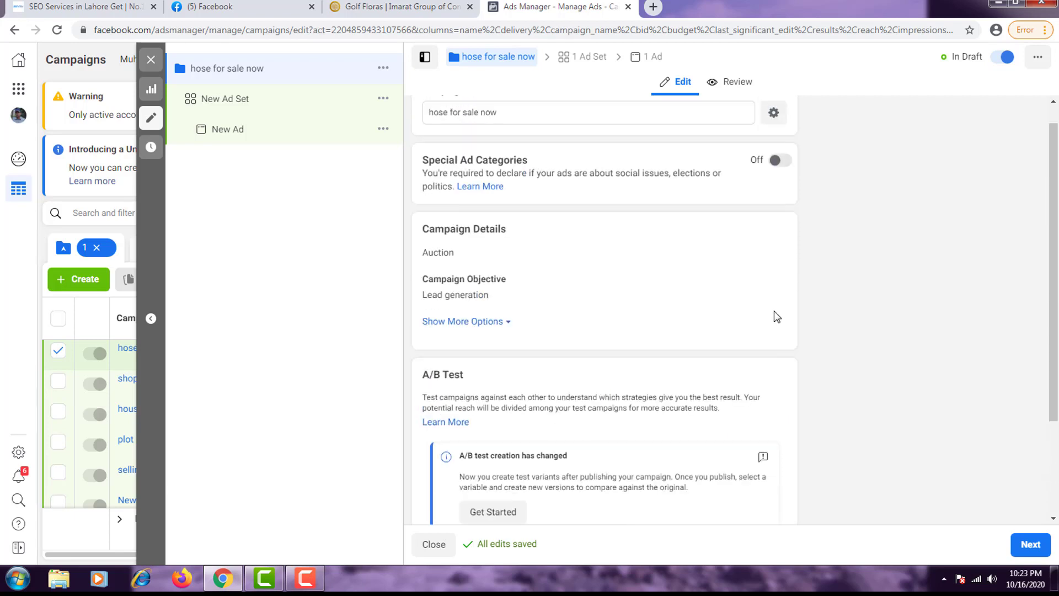
{"action": "left_click", "coordinate": [1031, 544]}
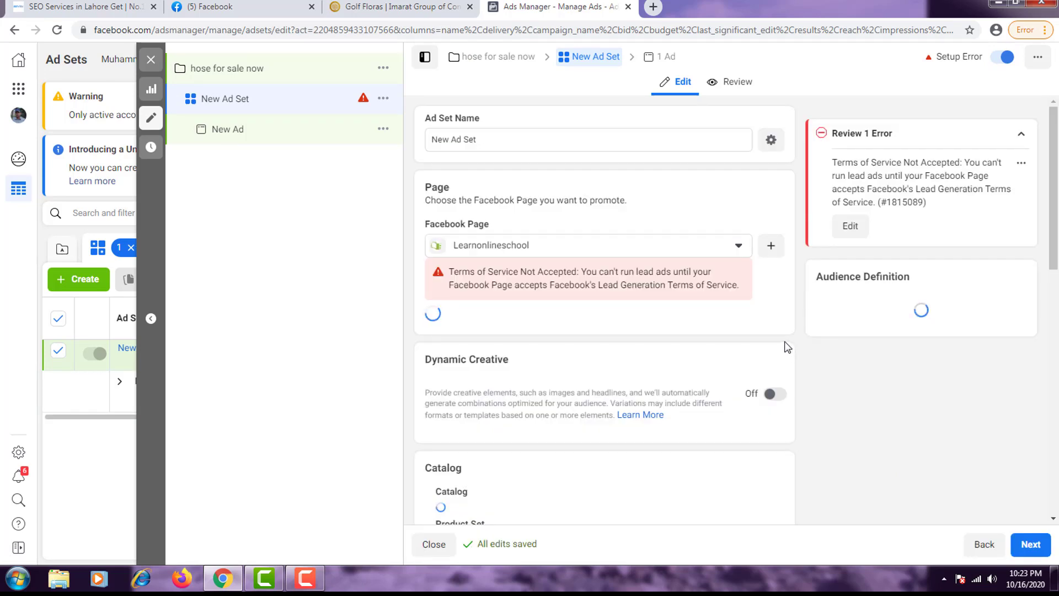
Choose Uskill Institute as the Facebook Page the ad set promotes
{"action": "left_click", "coordinate": [738, 245]}
{"action": "scroll", "coordinate": [687, 364], "scroll_direction": "down", "scroll_amount": 5}
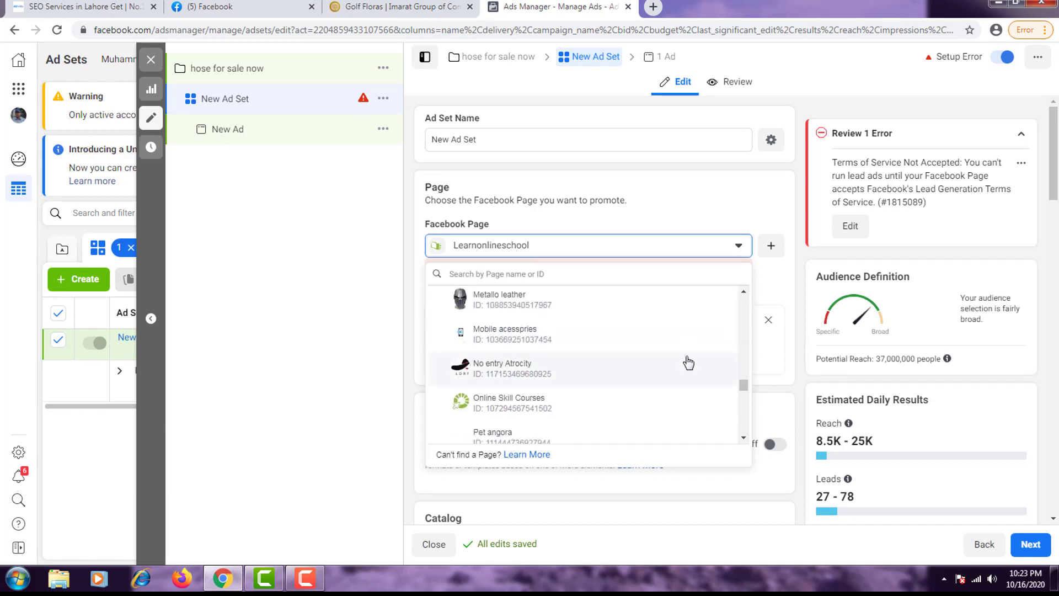
{"action": "scroll", "coordinate": [687, 361], "scroll_direction": "down", "scroll_amount": 4}
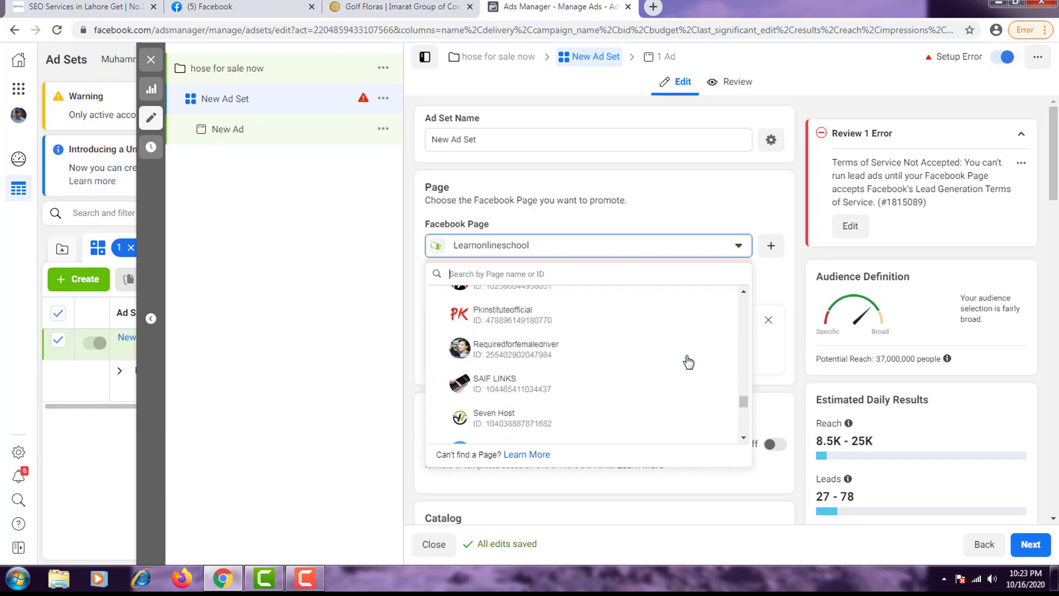
{"action": "scroll", "coordinate": [641, 380], "scroll_direction": "down", "scroll_amount": 2}
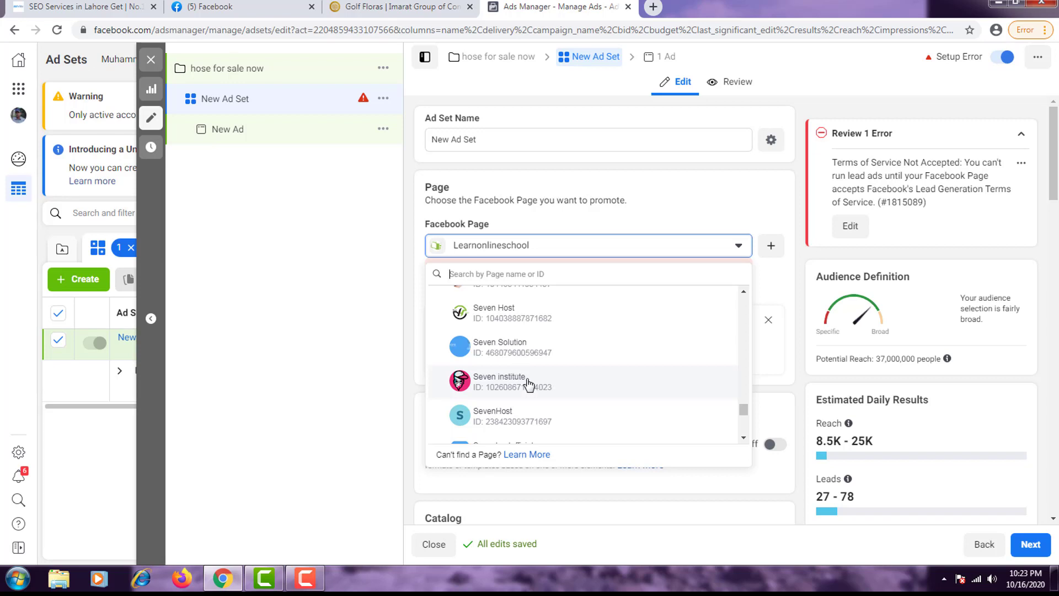
{"action": "scroll", "coordinate": [529, 383], "scroll_direction": "down", "scroll_amount": 3}
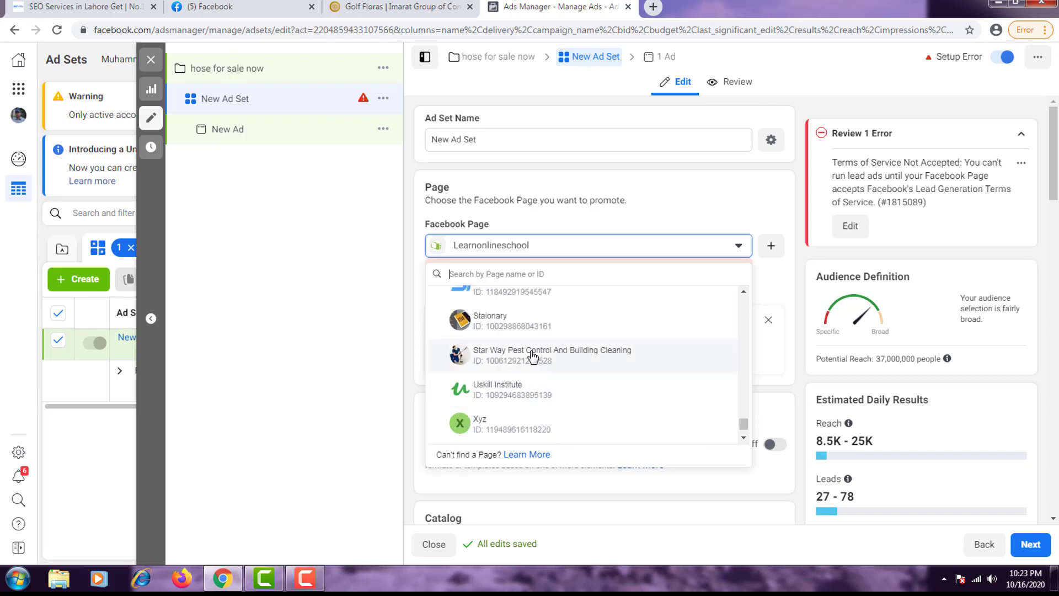
{"action": "left_click", "coordinate": [518, 390]}
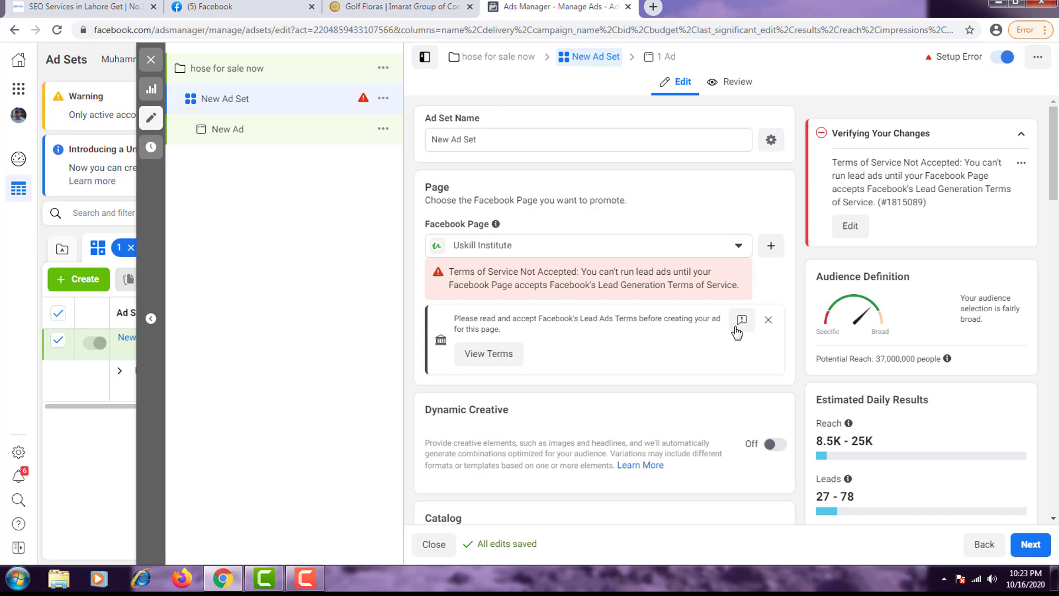
Set the ad set's daily budget to Rs1500
{"action": "scroll", "coordinate": [731, 338], "scroll_direction": "down", "scroll_amount": 3}
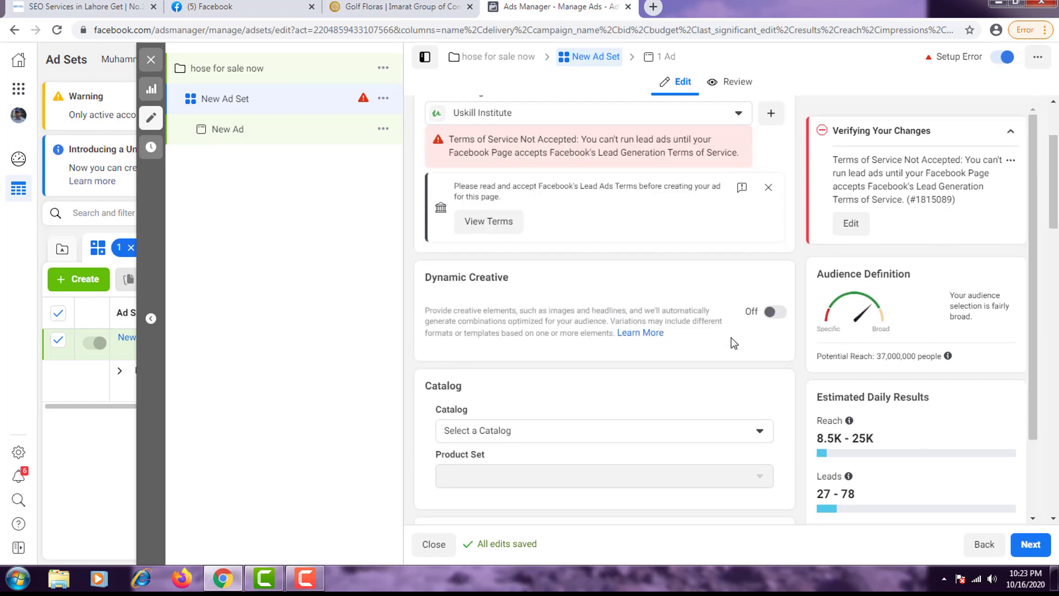
{"action": "scroll", "coordinate": [741, 345], "scroll_direction": "down", "scroll_amount": 3}
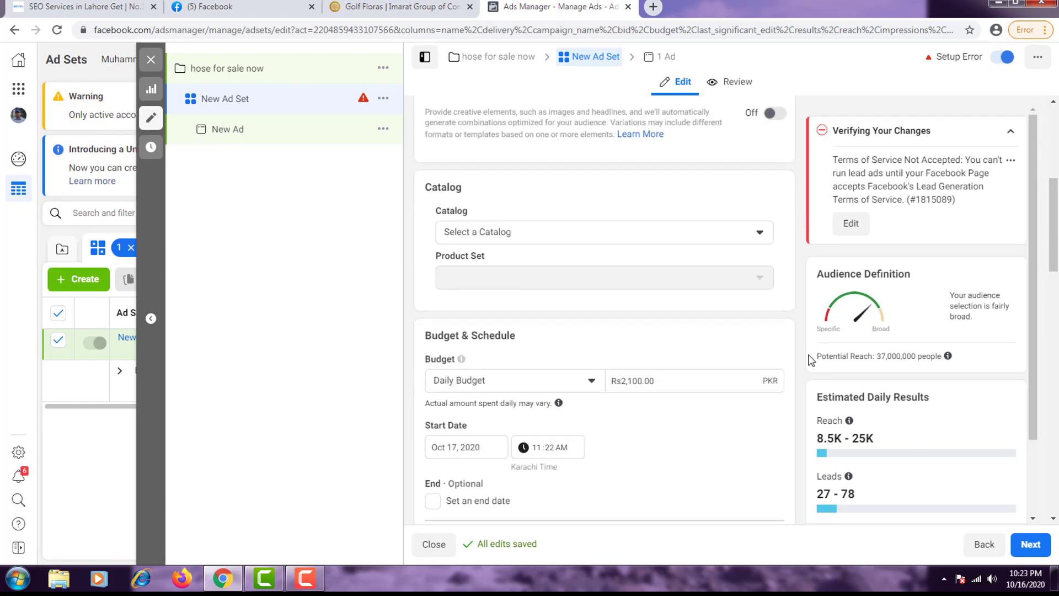
{"action": "double_click", "coordinate": [634, 377]}
{"action": "type", "text": "15"}
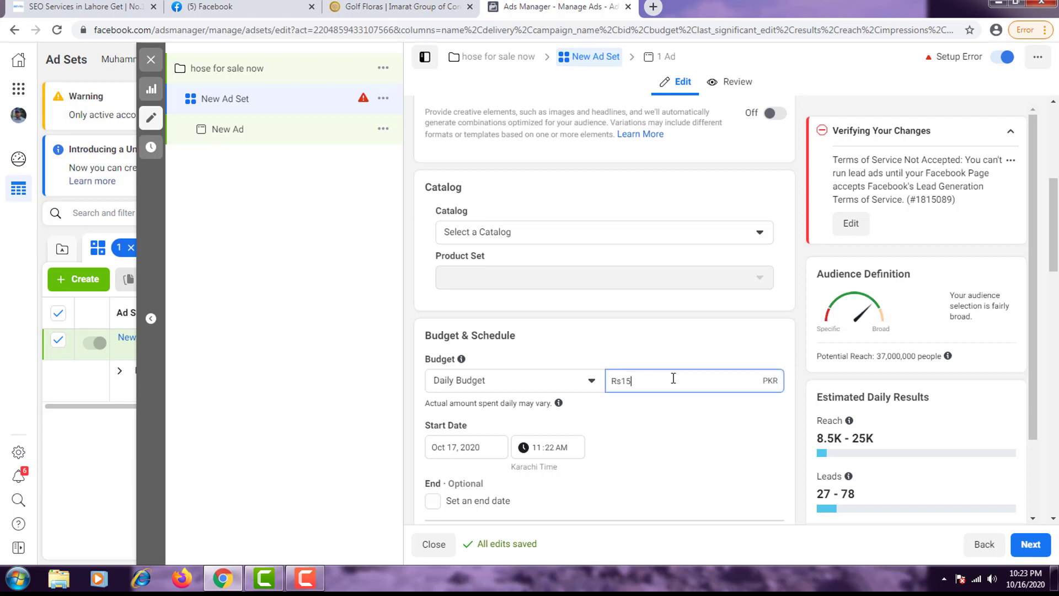
{"action": "type", "text": "00"}
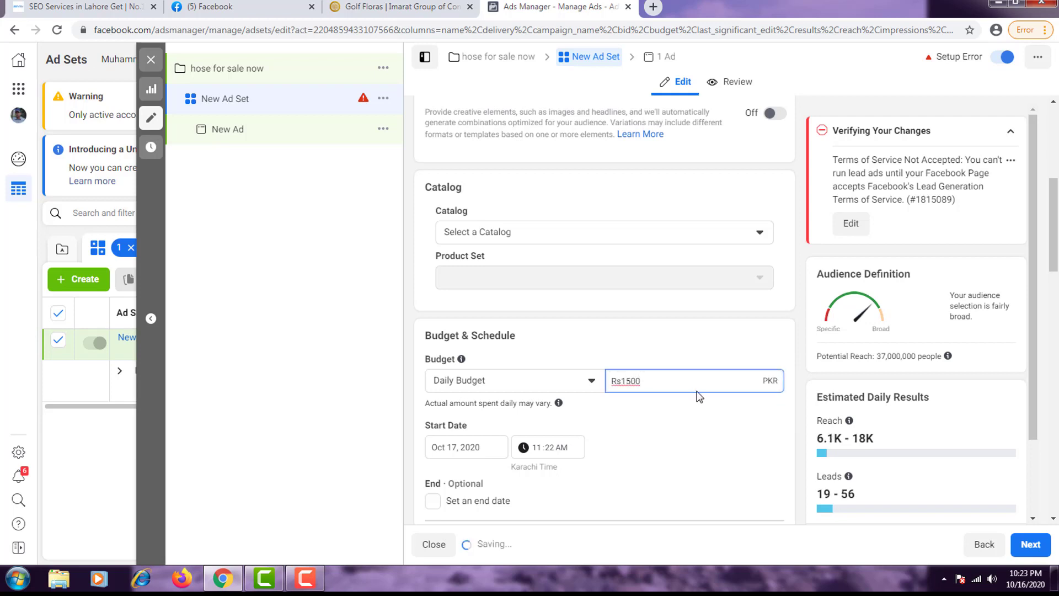
{"action": "scroll", "coordinate": [699, 395], "scroll_direction": "down", "scroll_amount": 1}
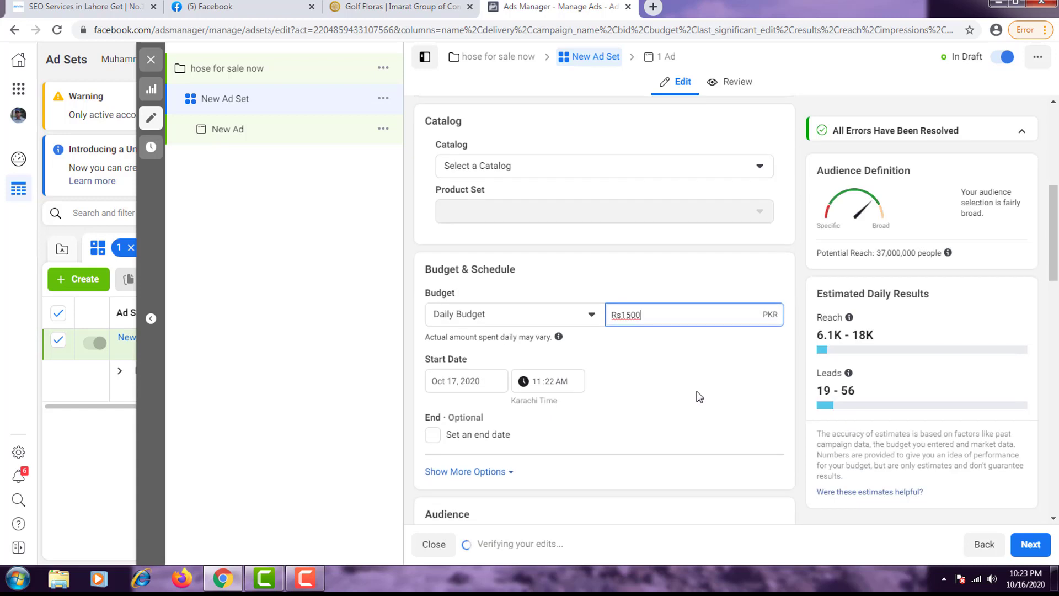
{"action": "left_click", "coordinate": [466, 382]}
{"action": "left_click", "coordinate": [661, 429]}
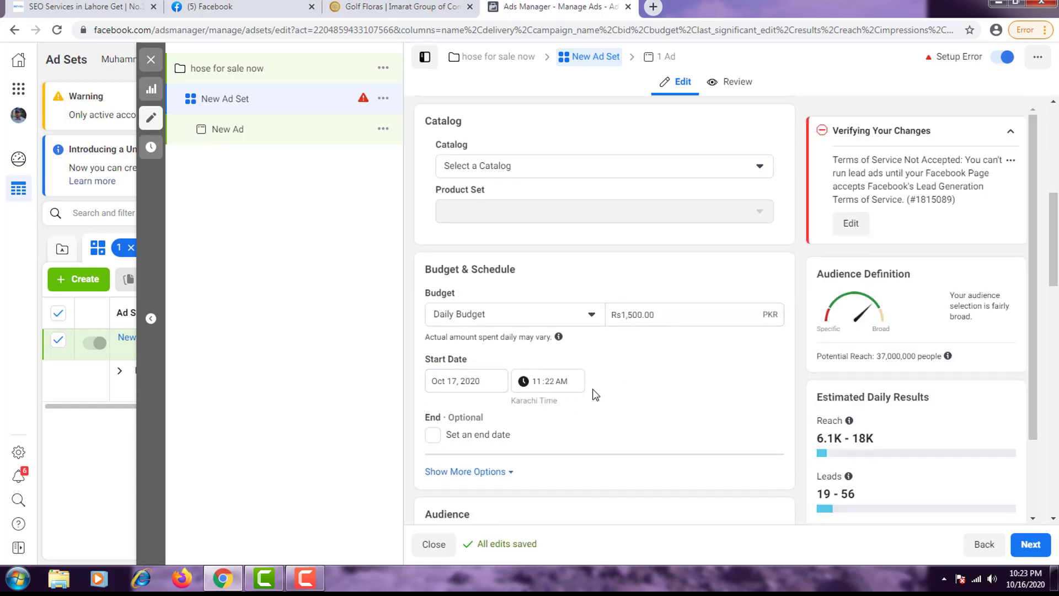
{"action": "left_click", "coordinate": [431, 436]}
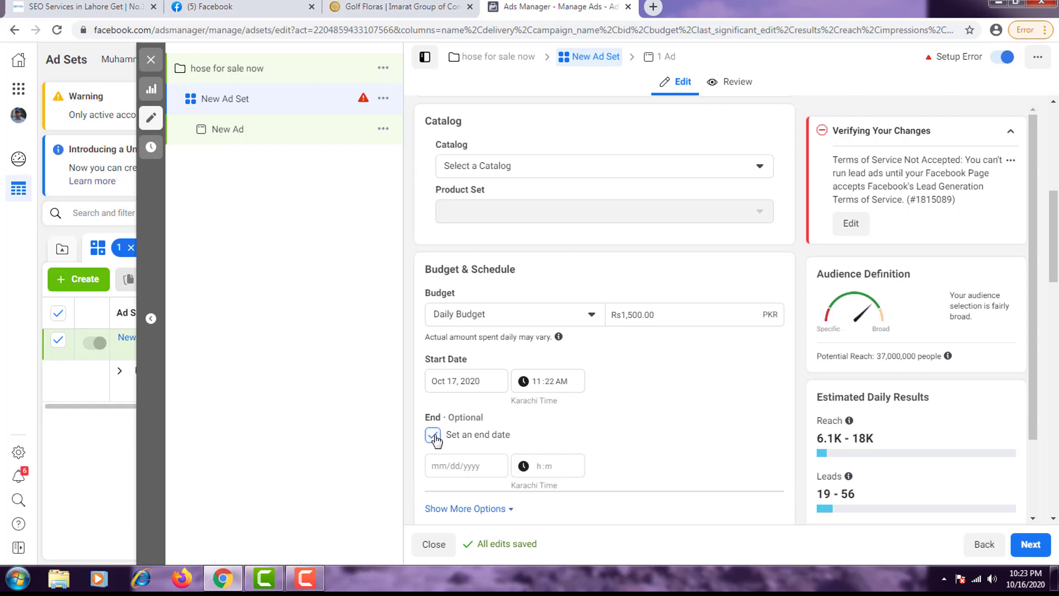
{"action": "left_click", "coordinate": [473, 463]}
{"action": "left_click", "coordinate": [451, 446]}
{"action": "left_click", "coordinate": [433, 436]}
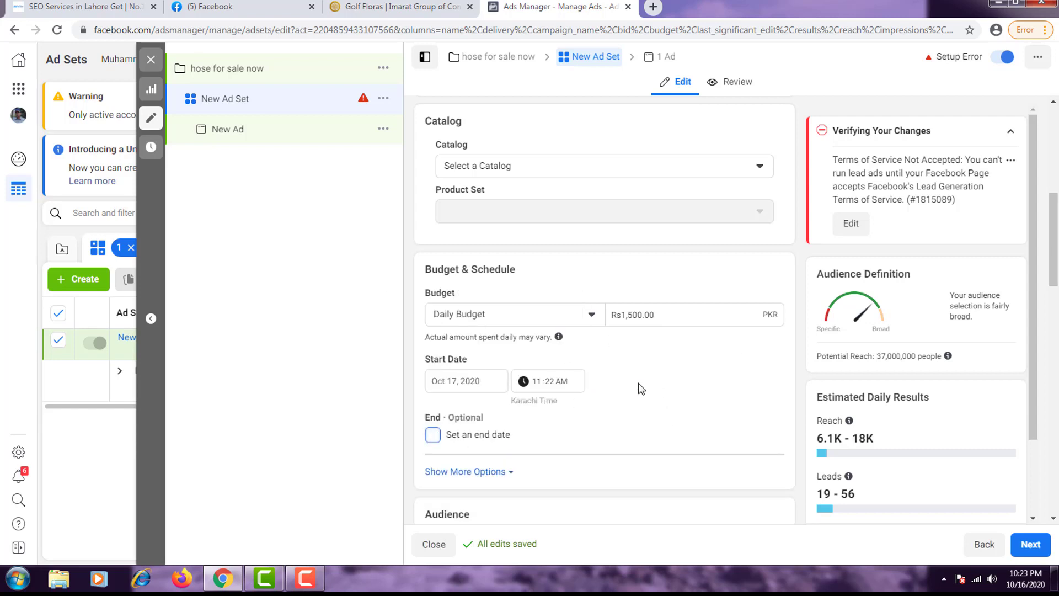
Replace Pakistan as the audience's target location with the city Islamabad, Punjab, Pakistan
{"action": "scroll", "coordinate": [638, 386], "scroll_direction": "down", "scroll_amount": 3}
{"action": "scroll", "coordinate": [720, 376], "scroll_direction": "down", "scroll_amount": 1}
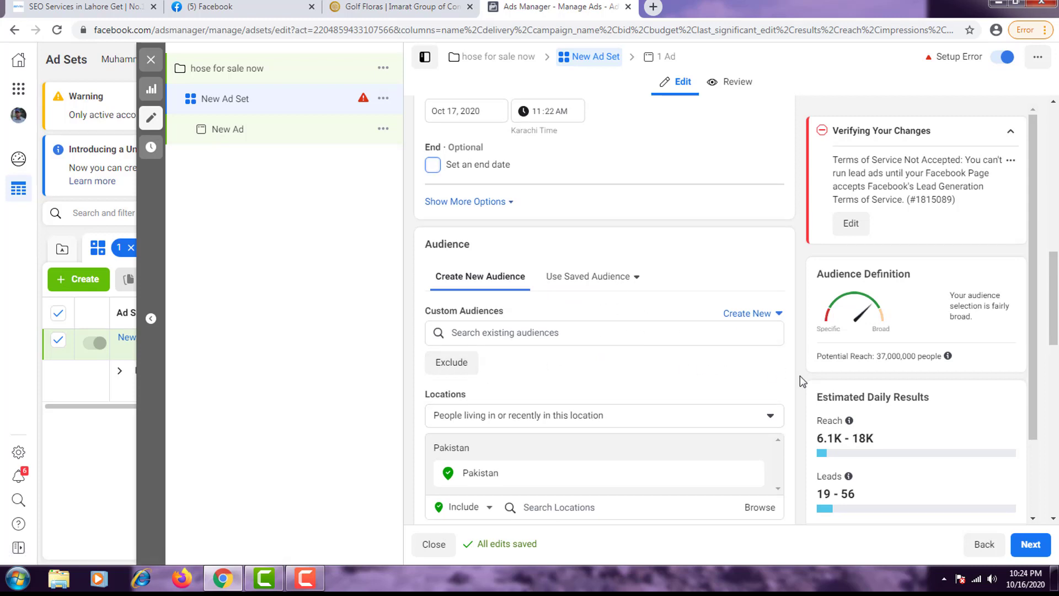
{"action": "scroll", "coordinate": [800, 376], "scroll_direction": "down", "scroll_amount": 1}
{"action": "left_click", "coordinate": [750, 413]}
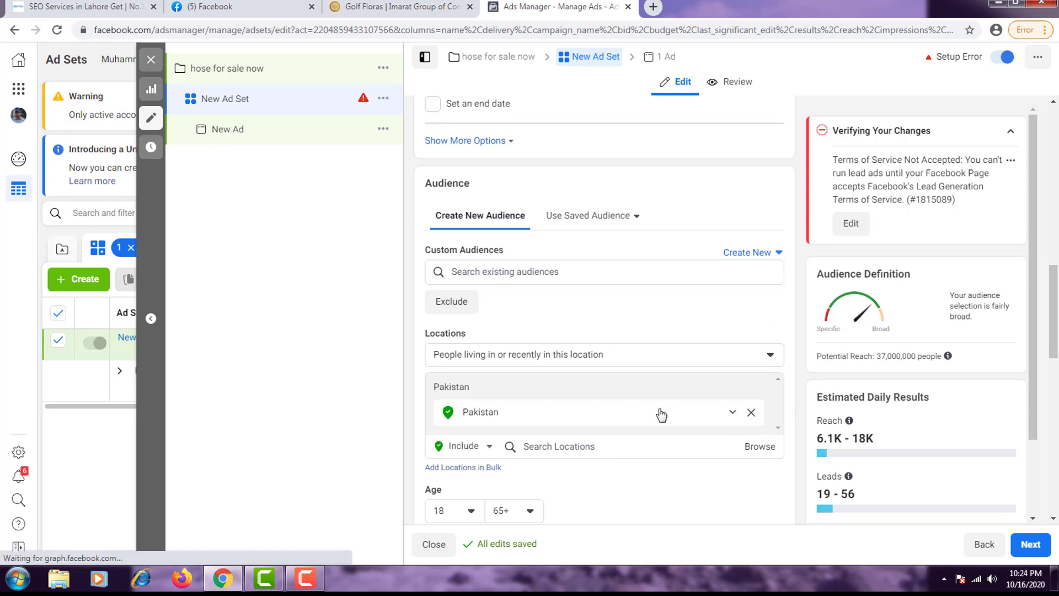
{"action": "left_click", "coordinate": [647, 425]}
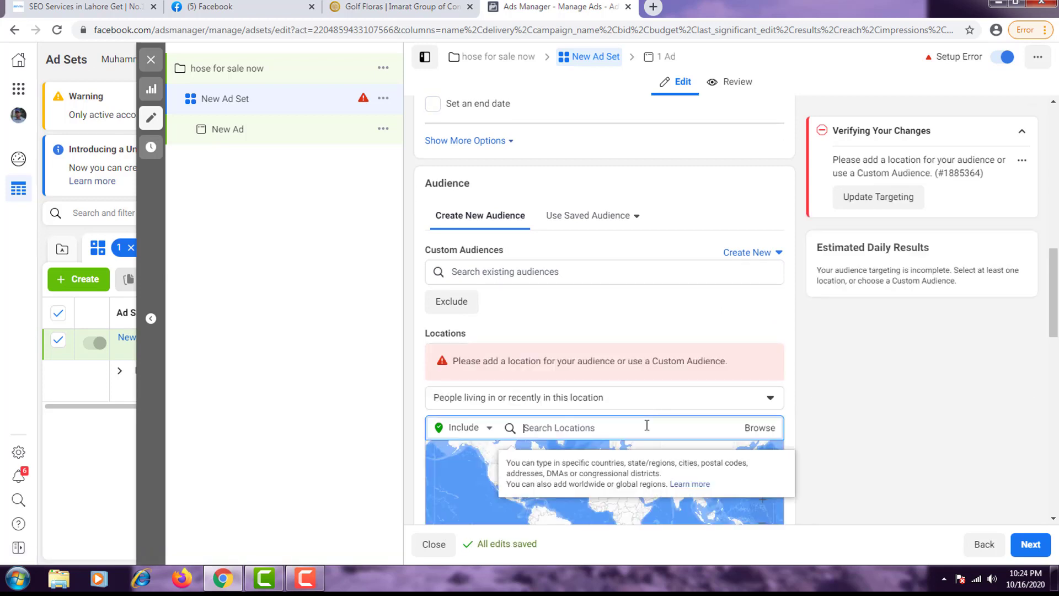
{"action": "type", "text": "islamabad"}
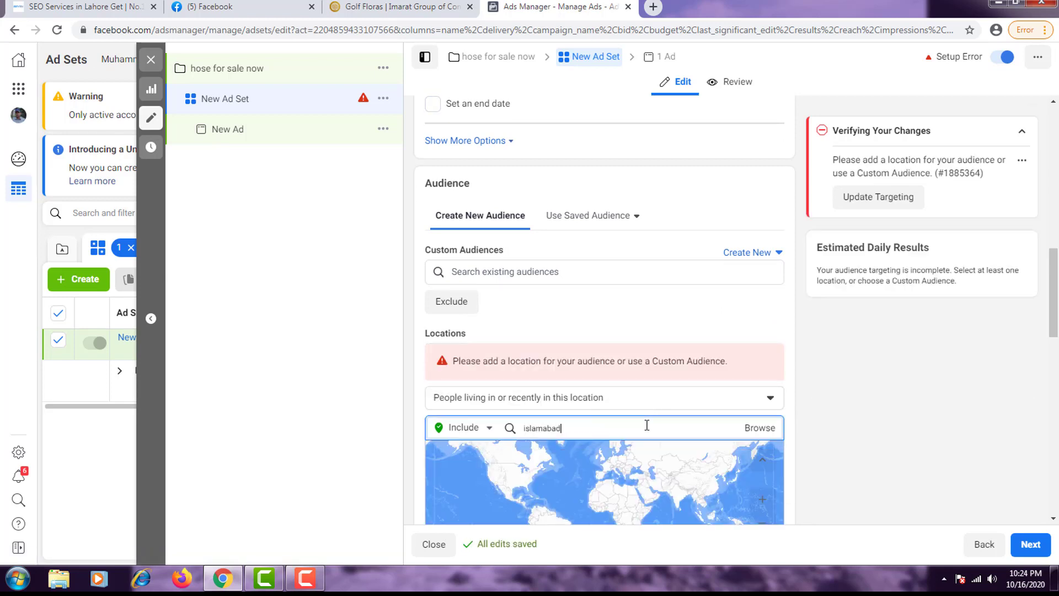
{"action": "left_click", "coordinate": [638, 458]}
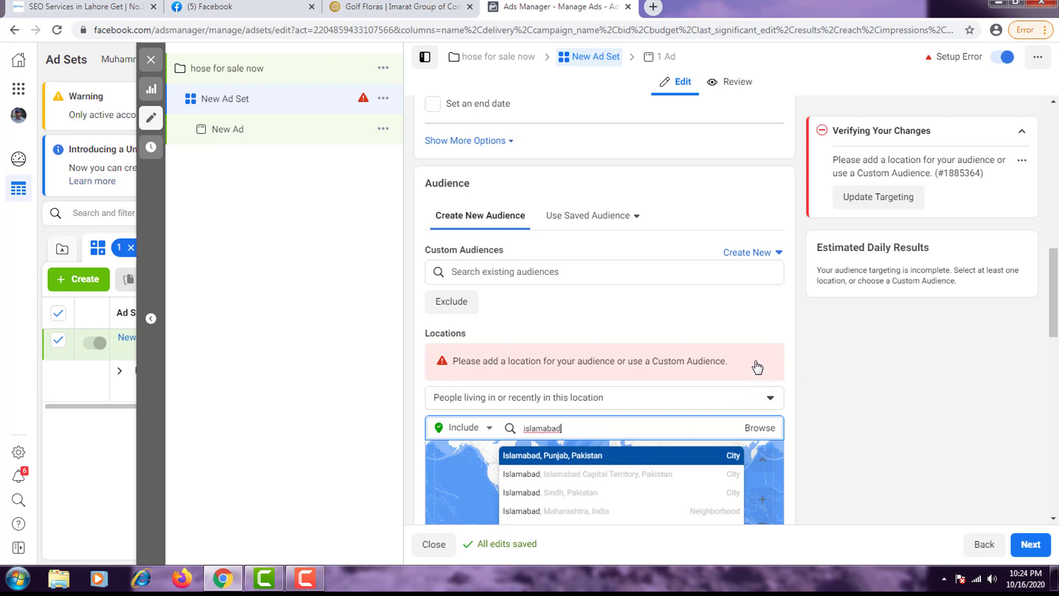
Check the include/exclude choices and the radius options for the Islamabad location without changing them
{"action": "scroll", "coordinate": [662, 353], "scroll_direction": "down", "scroll_amount": 2}
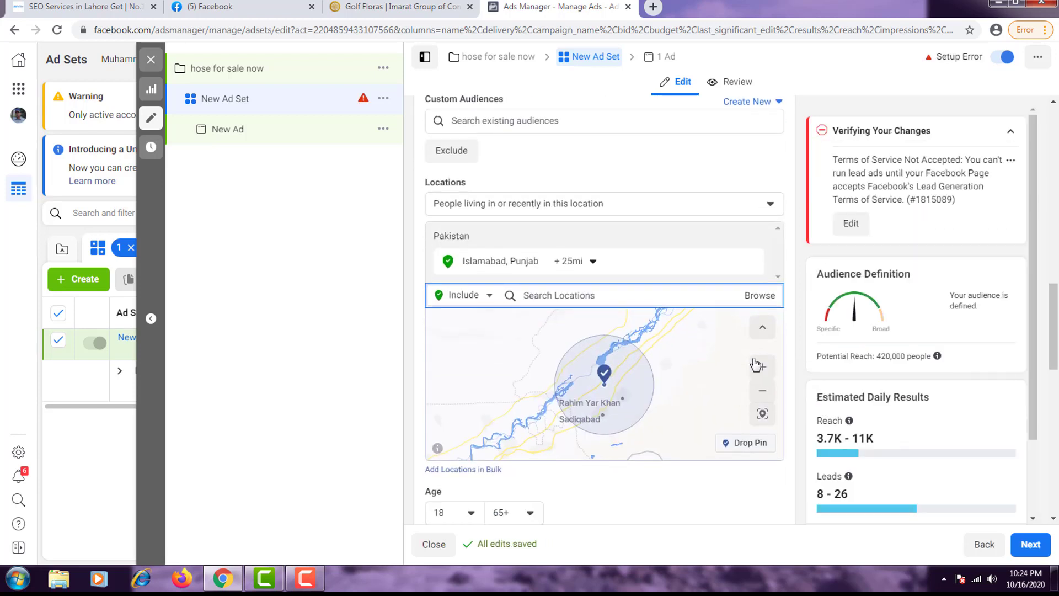
{"action": "left_click", "coordinate": [489, 298]}
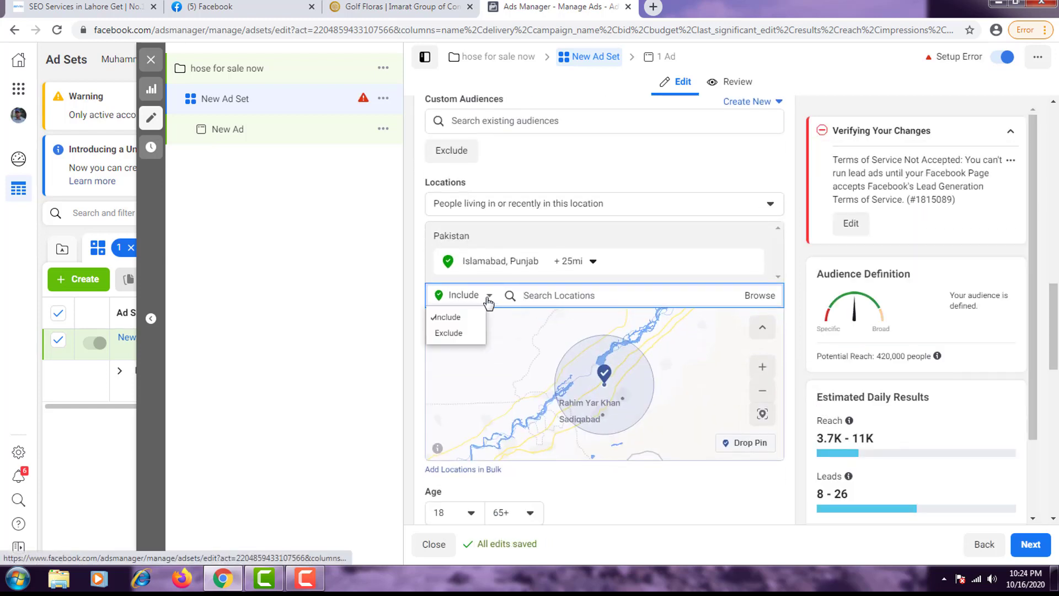
{"action": "left_click", "coordinate": [489, 298]}
{"action": "left_click", "coordinate": [573, 261]}
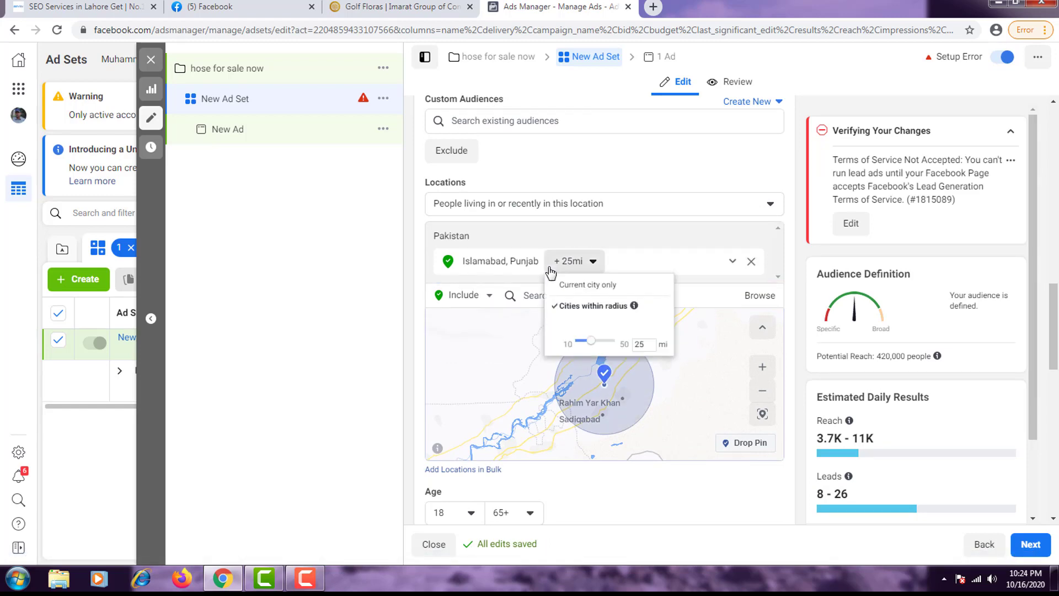
{"action": "left_click", "coordinate": [541, 271]}
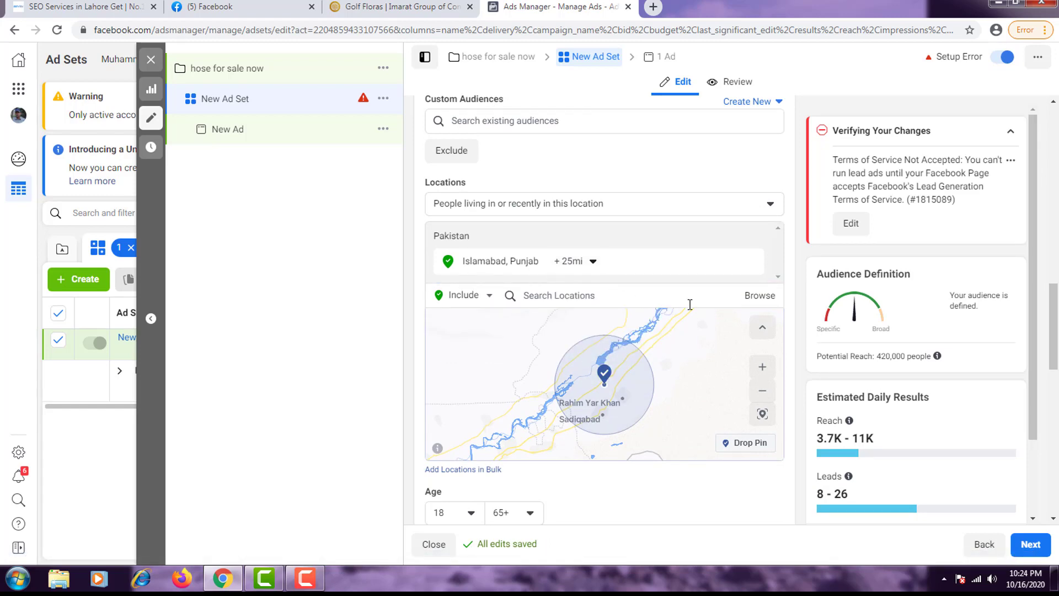
{"action": "scroll", "coordinate": [763, 355], "scroll_direction": "down", "scroll_amount": 3}
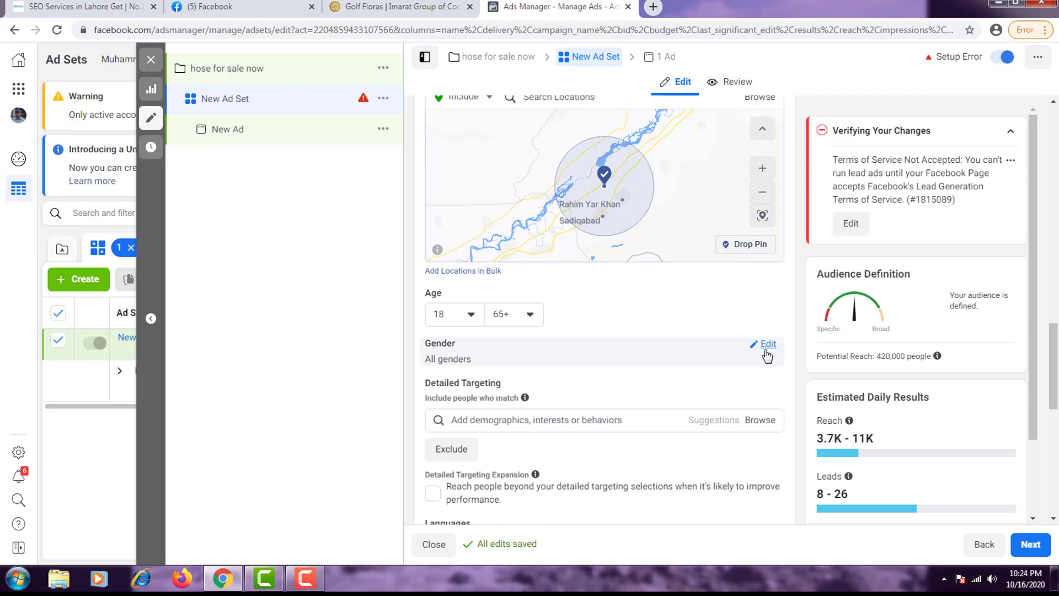
{"action": "scroll", "coordinate": [766, 355], "scroll_direction": "up", "scroll_amount": 3}
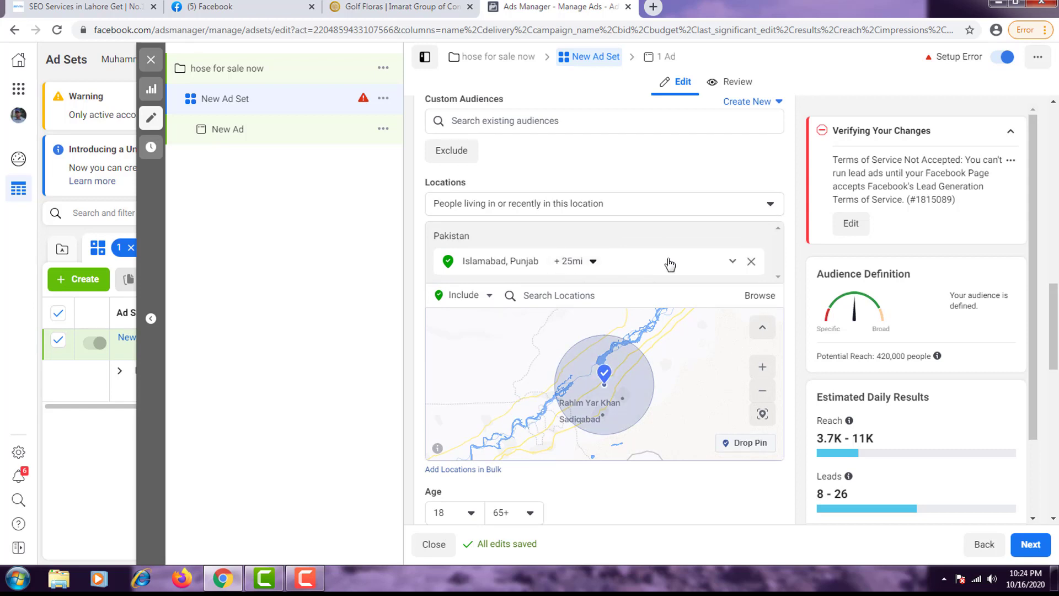
Remove the Islamabad location, keep targeting people living in or recently in this location, and include Islamabad, Punjab again
{"action": "left_click", "coordinate": [750, 265]}
{"action": "left_click", "coordinate": [628, 252]}
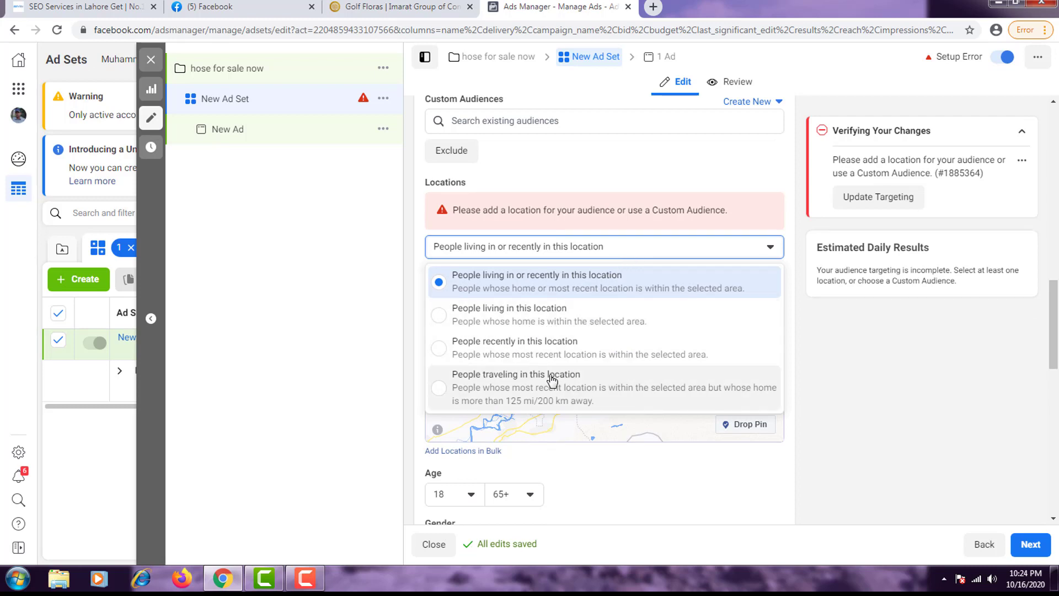
{"action": "left_click", "coordinate": [606, 287]}
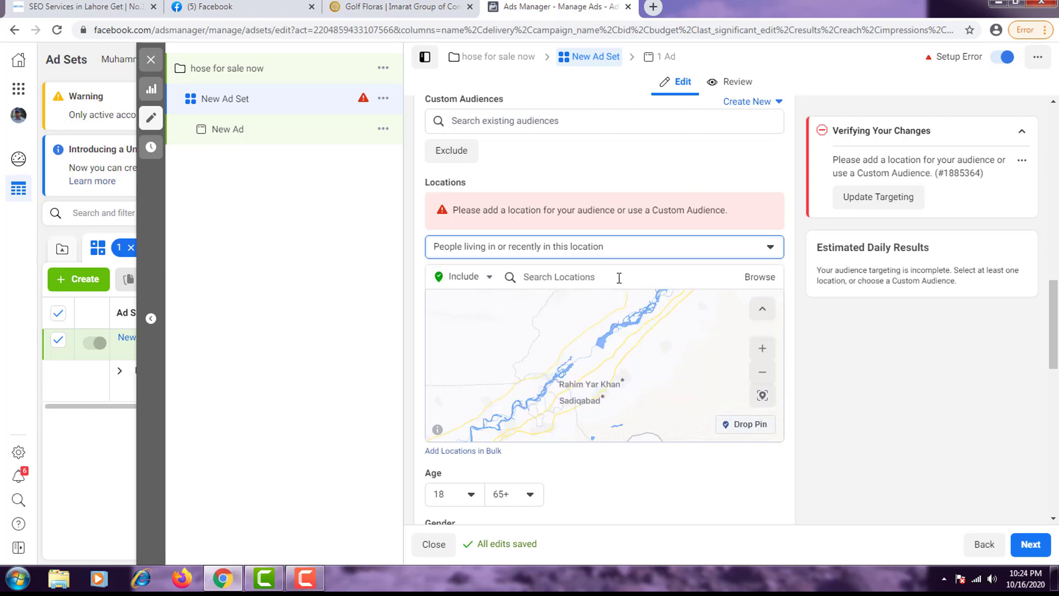
{"action": "left_click", "coordinate": [619, 279]}
{"action": "type", "text": "islambad"}
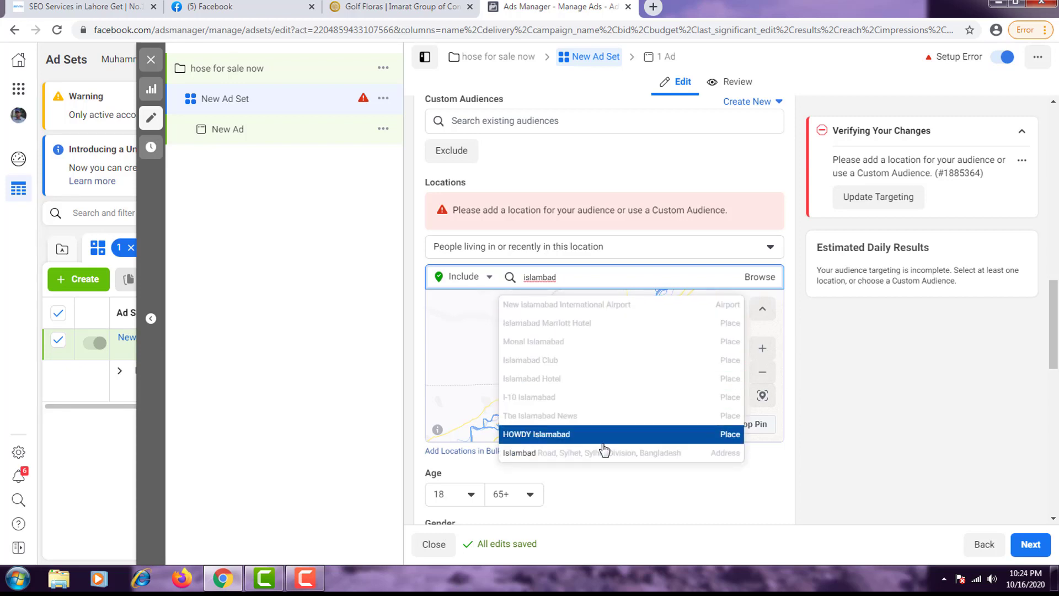
{"action": "double_click", "coordinate": [578, 280]}
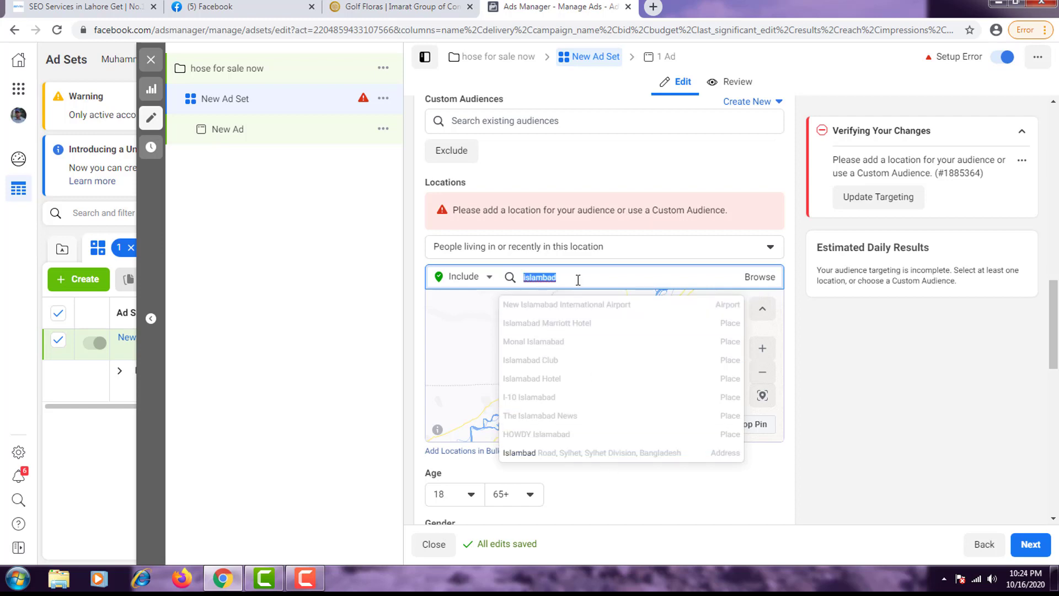
{"action": "type", "text": "isl"}
{"action": "left_click", "coordinate": [628, 307]}
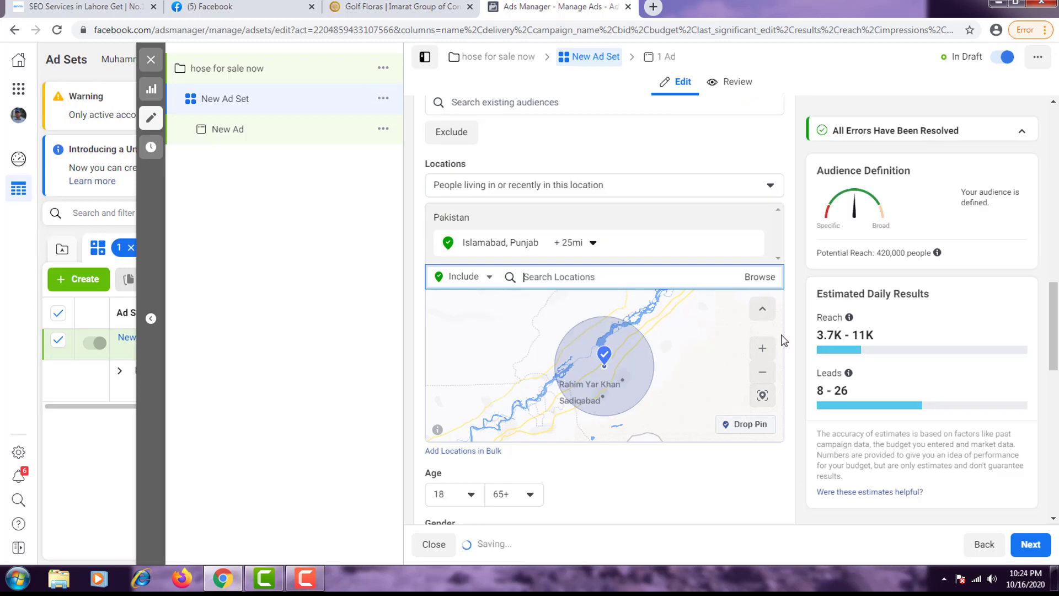
Set the audience's age range to 30 to 50
{"action": "scroll", "coordinate": [627, 309], "scroll_direction": "down", "scroll_amount": 5}
{"action": "left_click", "coordinate": [469, 234]}
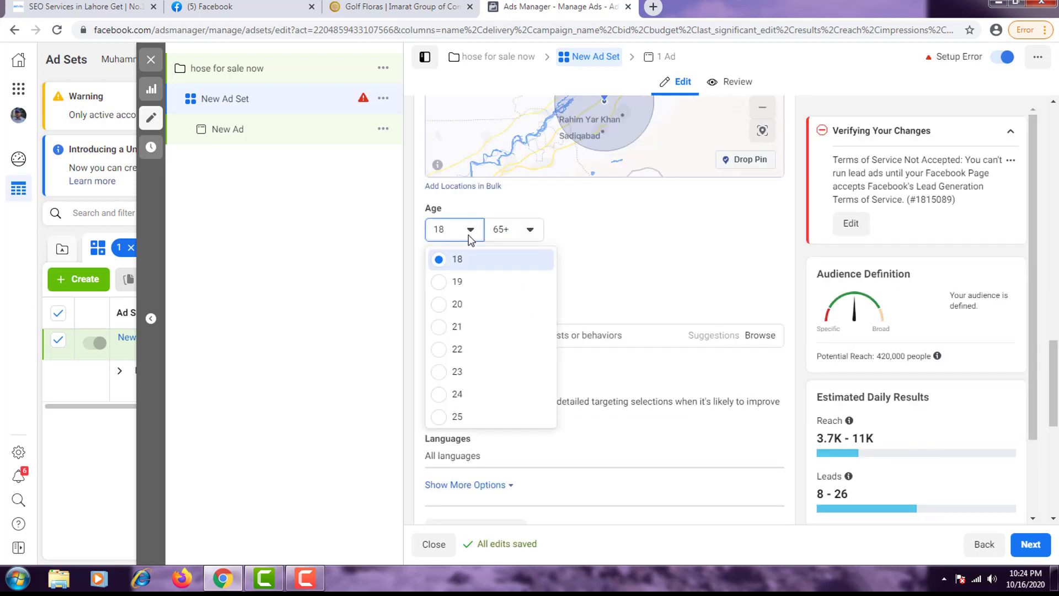
{"action": "scroll", "coordinate": [473, 338], "scroll_direction": "down", "scroll_amount": 3}
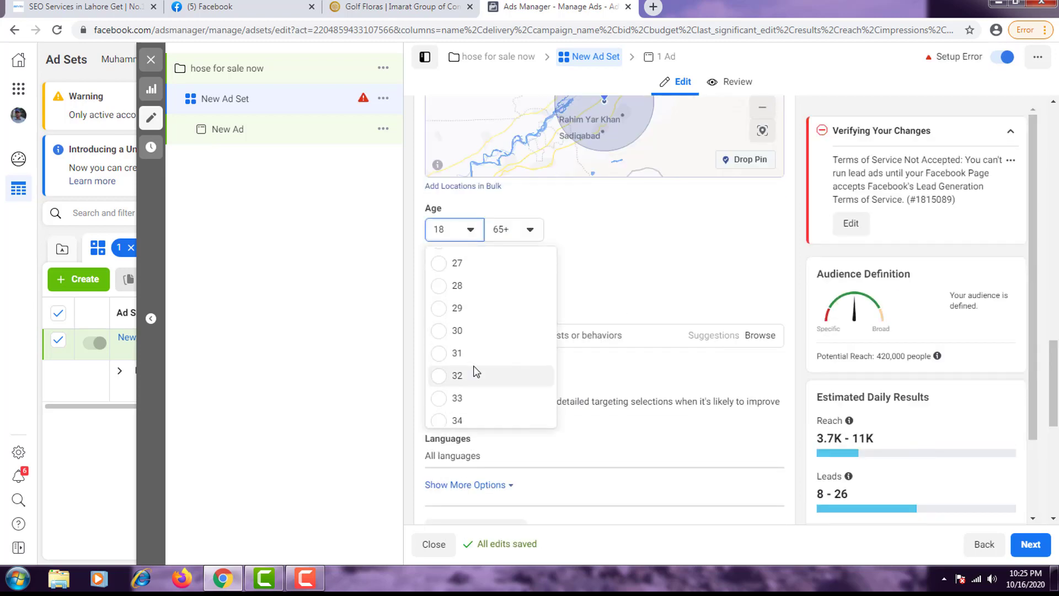
{"action": "left_click", "coordinate": [460, 331]}
{"action": "left_click", "coordinate": [529, 230]}
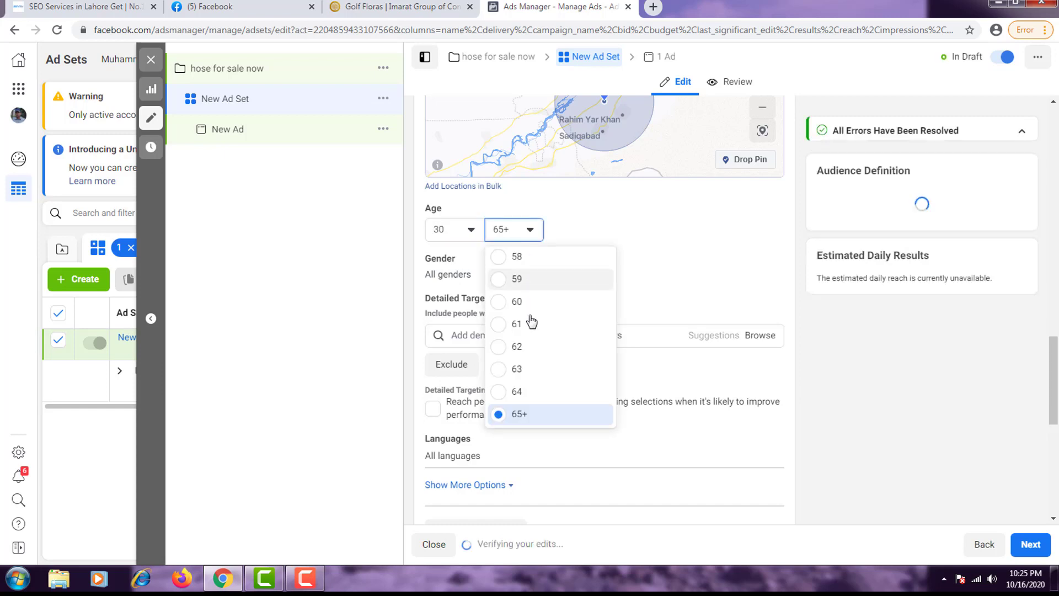
{"action": "scroll", "coordinate": [533, 337], "scroll_direction": "up", "scroll_amount": 3}
{"action": "scroll", "coordinate": [522, 317], "scroll_direction": "up", "scroll_amount": 2}
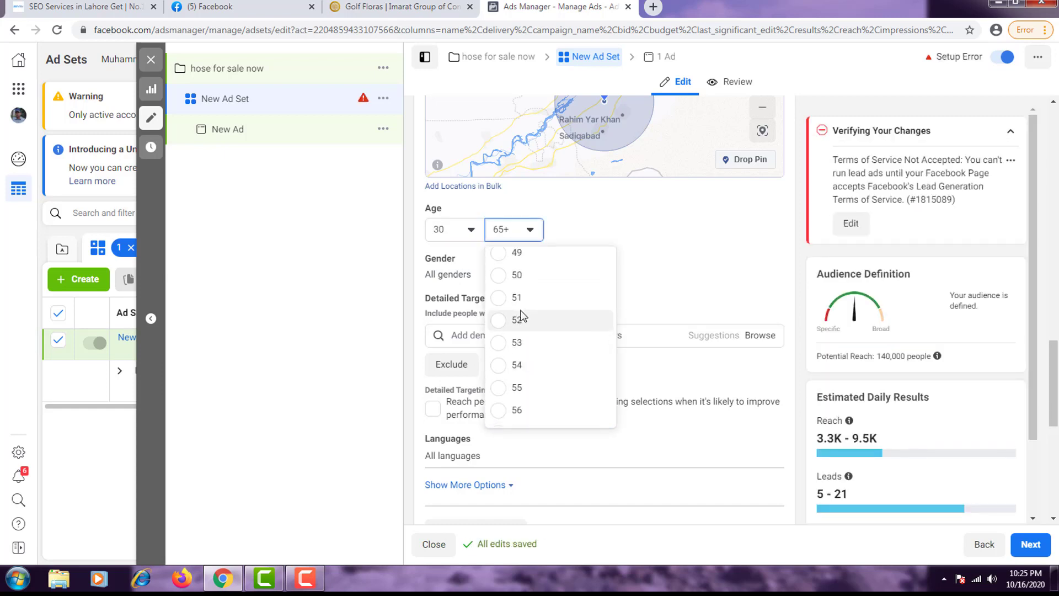
{"action": "left_click", "coordinate": [535, 275]}
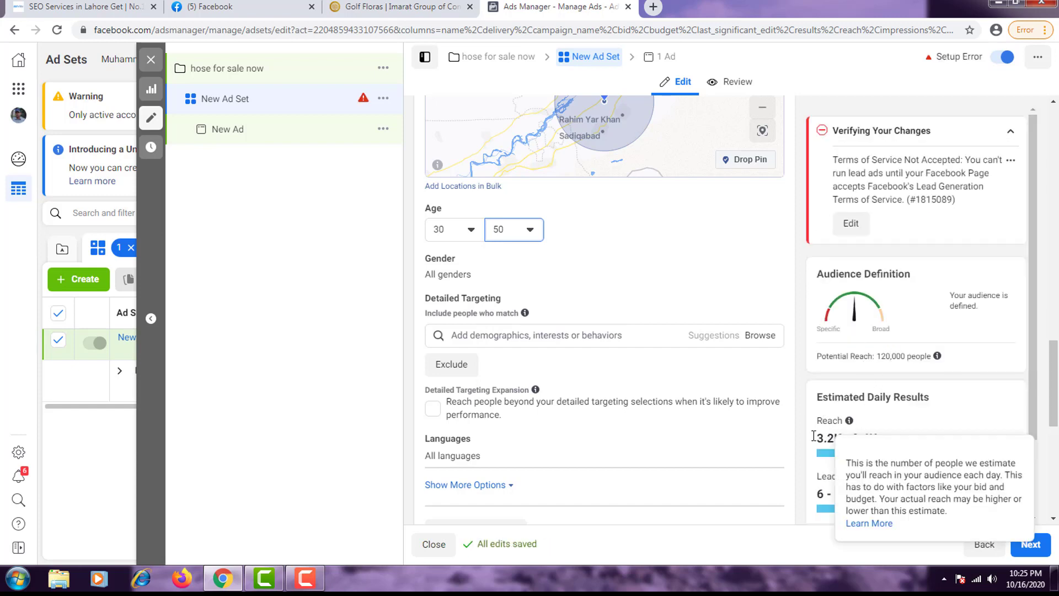
Add the interest "Property" to the audience's detailed targeting
{"action": "scroll", "coordinate": [877, 436], "scroll_direction": "down", "scroll_amount": 2}
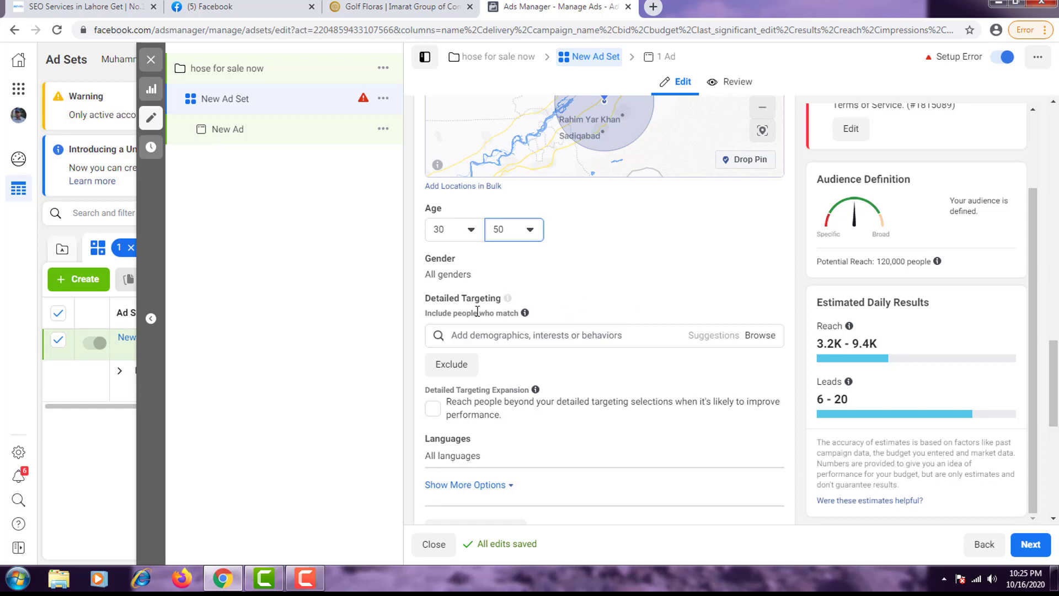
{"action": "left_click", "coordinate": [579, 337]}
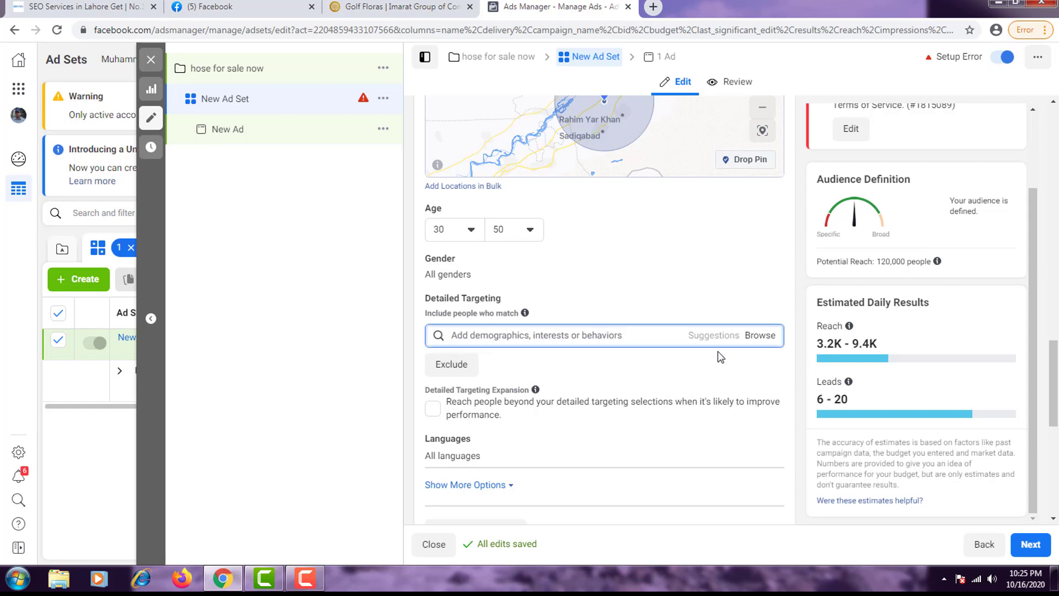
{"action": "type", "text": "rela"}
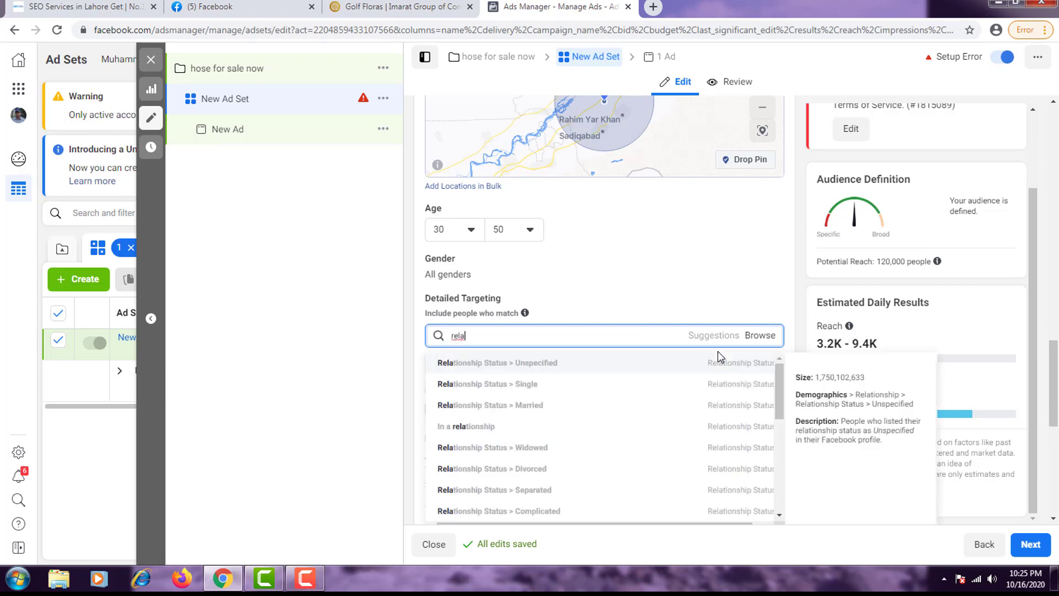
{"action": "type", "text": "l"}
{"action": "key", "text": "BackSpace"}
{"action": "key", "text": "BackSpace"}
{"action": "key", "text": "BackSpace"}
{"action": "type", "text": "proper"}
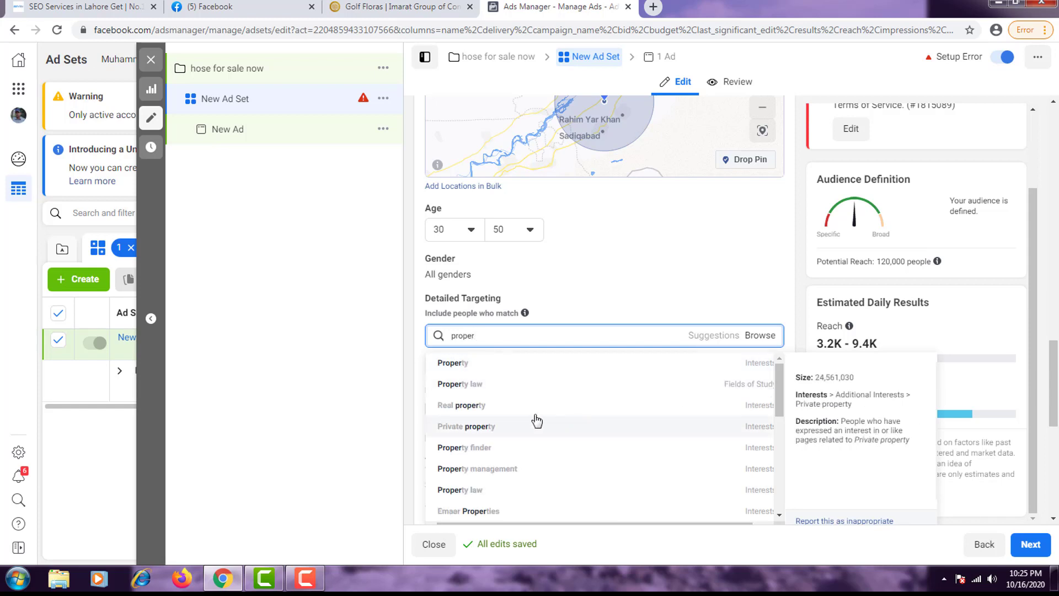
{"action": "left_click", "coordinate": [488, 366]}
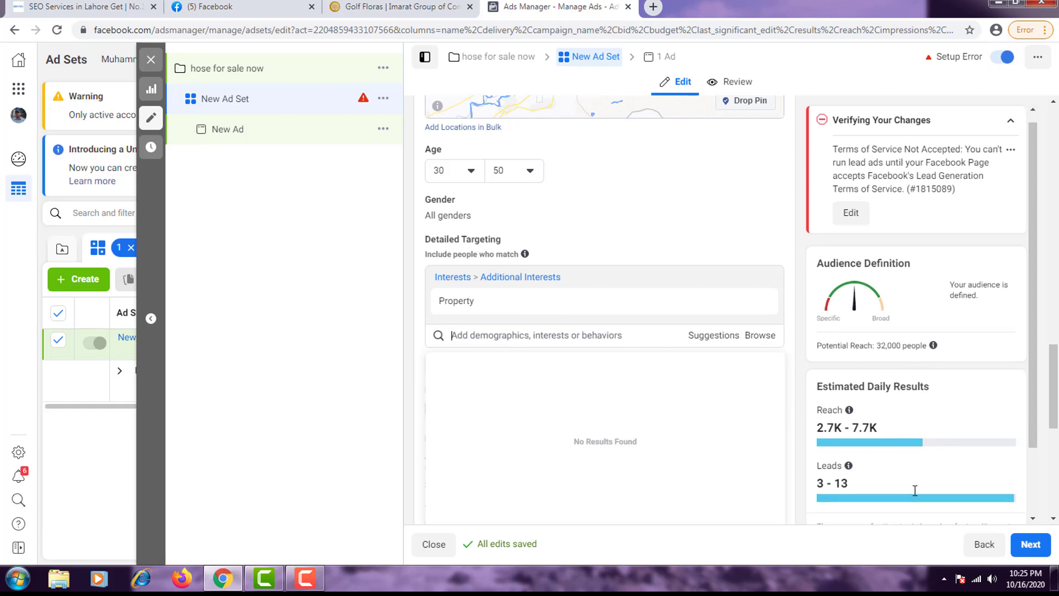
Switch the ad set from automatic to manual placements
{"action": "scroll", "coordinate": [913, 474], "scroll_direction": "down", "scroll_amount": 3}
{"action": "scroll", "coordinate": [617, 429], "scroll_direction": "down", "scroll_amount": 5}
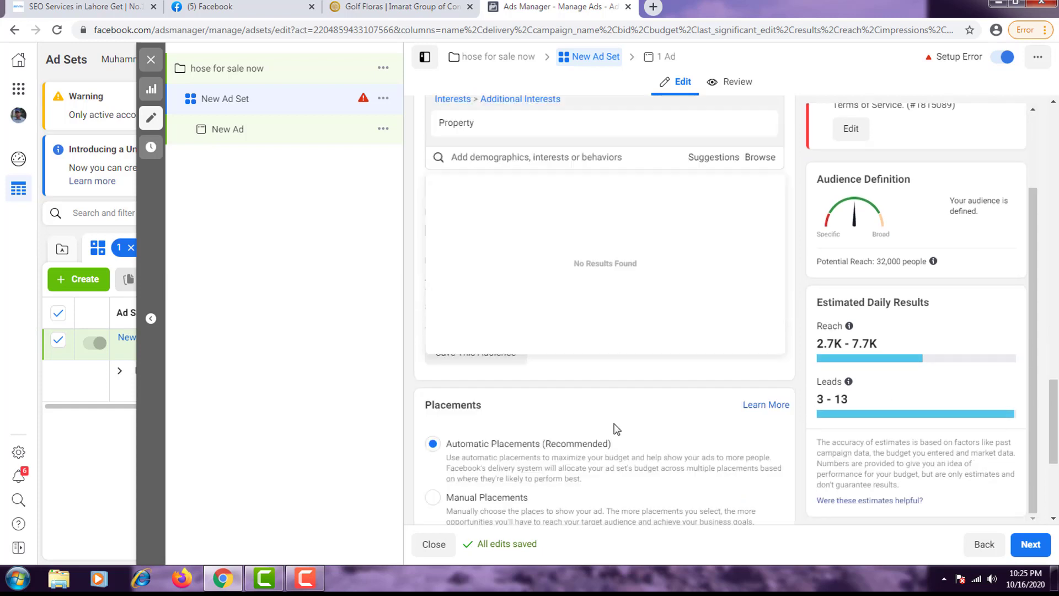
{"action": "scroll", "coordinate": [540, 396], "scroll_direction": "down", "scroll_amount": 1}
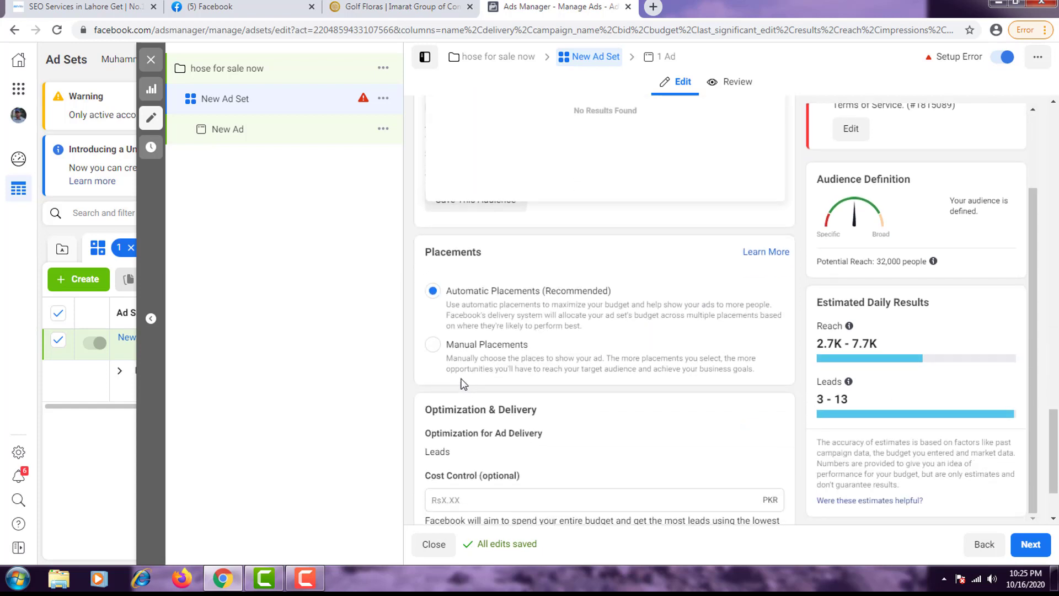
{"action": "left_click", "coordinate": [511, 347]}
Deselect Facebook Marketplace and Instagram Feed in the feed placements and review the remaining placements
{"action": "scroll", "coordinate": [664, 369], "scroll_direction": "down", "scroll_amount": 3}
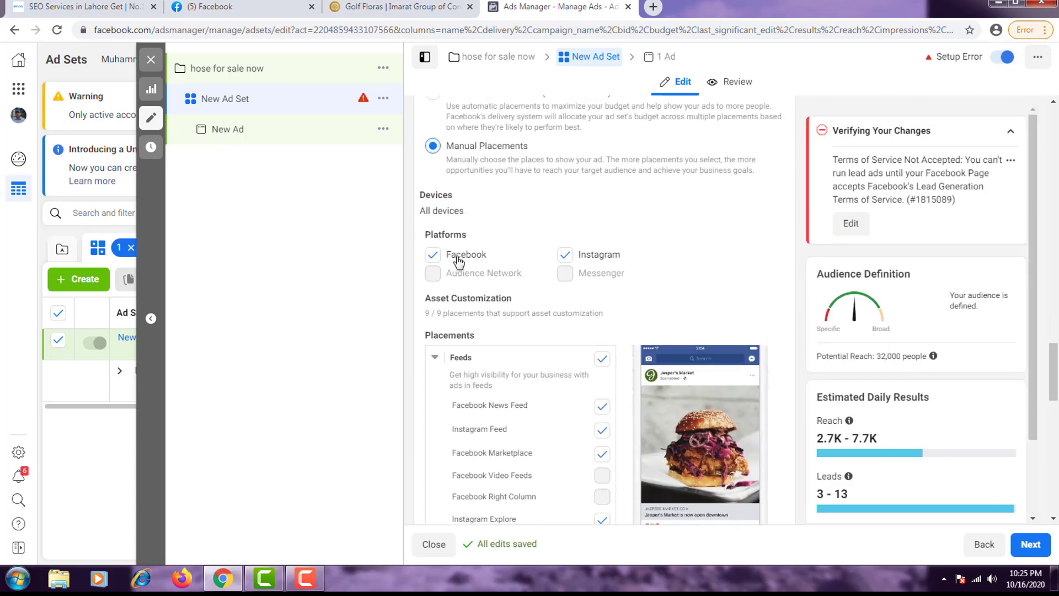
{"action": "scroll", "coordinate": [639, 309], "scroll_direction": "down", "scroll_amount": 1}
{"action": "scroll", "coordinate": [639, 309], "scroll_direction": "down", "scroll_amount": 2}
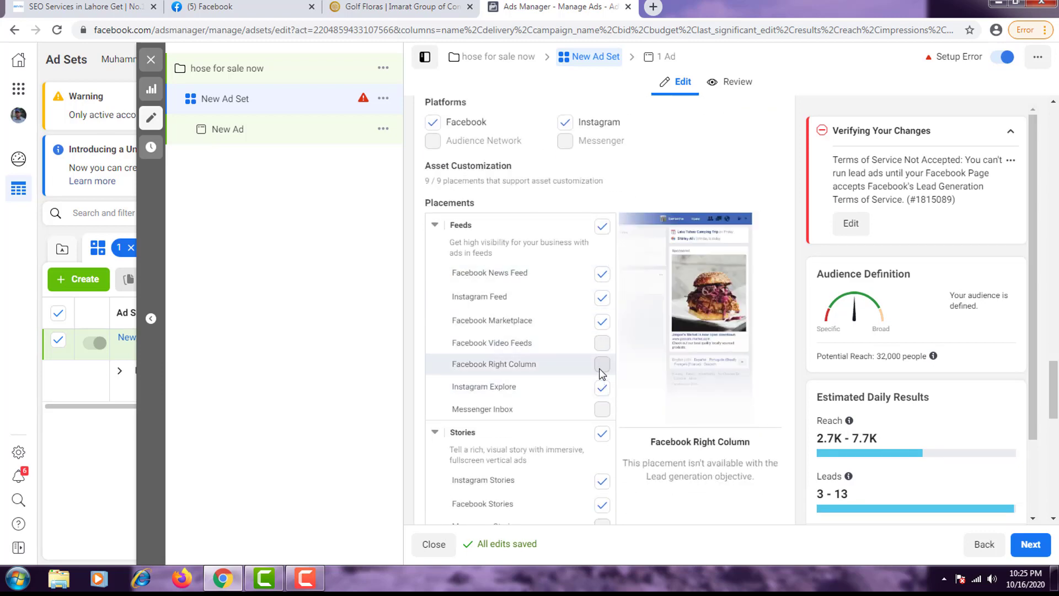
{"action": "left_click", "coordinate": [602, 323]}
{"action": "left_click", "coordinate": [602, 298]}
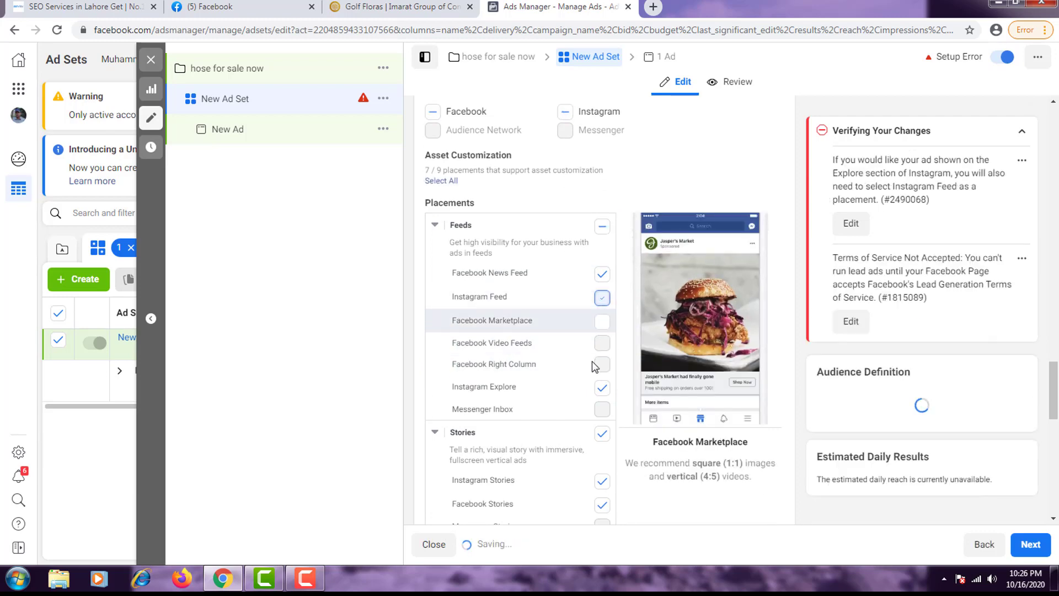
{"action": "scroll", "coordinate": [592, 363], "scroll_direction": "down", "scroll_amount": 5}
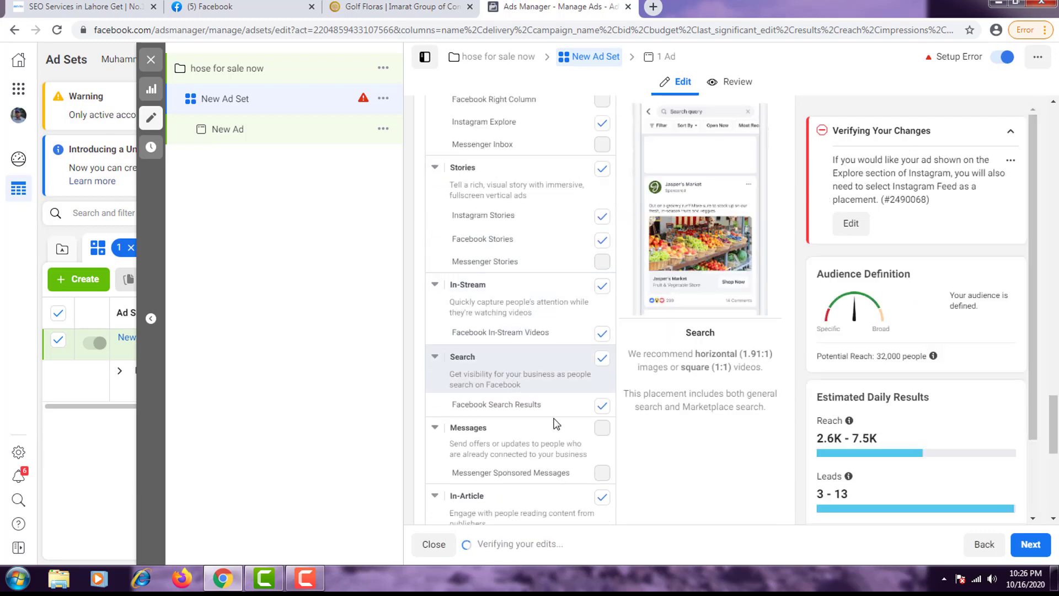
{"action": "scroll", "coordinate": [552, 431], "scroll_direction": "down", "scroll_amount": 3}
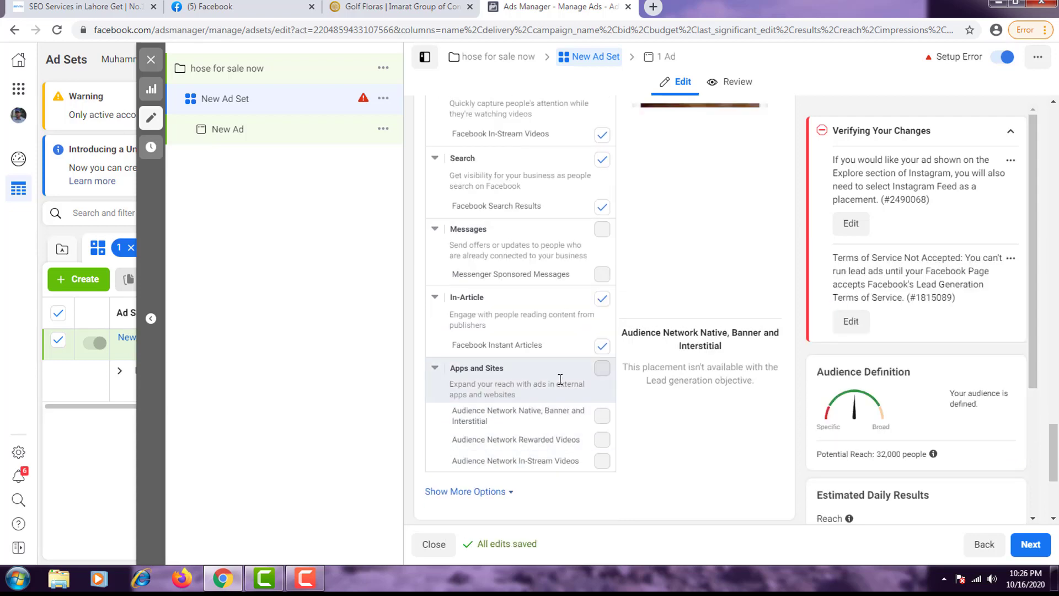
{"action": "scroll", "coordinate": [557, 386], "scroll_direction": "down", "scroll_amount": 3}
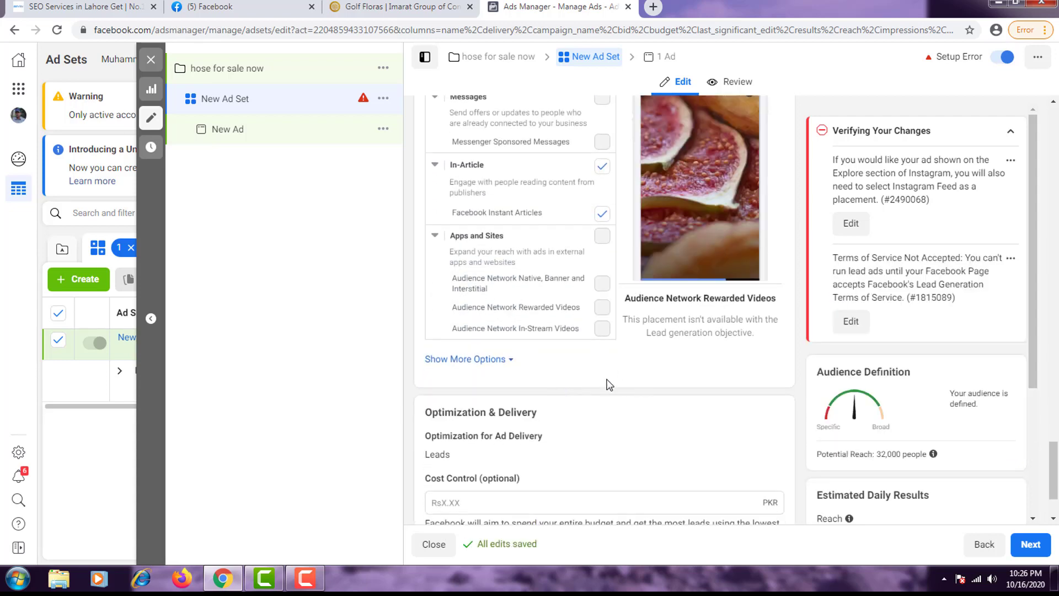
{"action": "scroll", "coordinate": [643, 387], "scroll_direction": "up", "scroll_amount": 10}
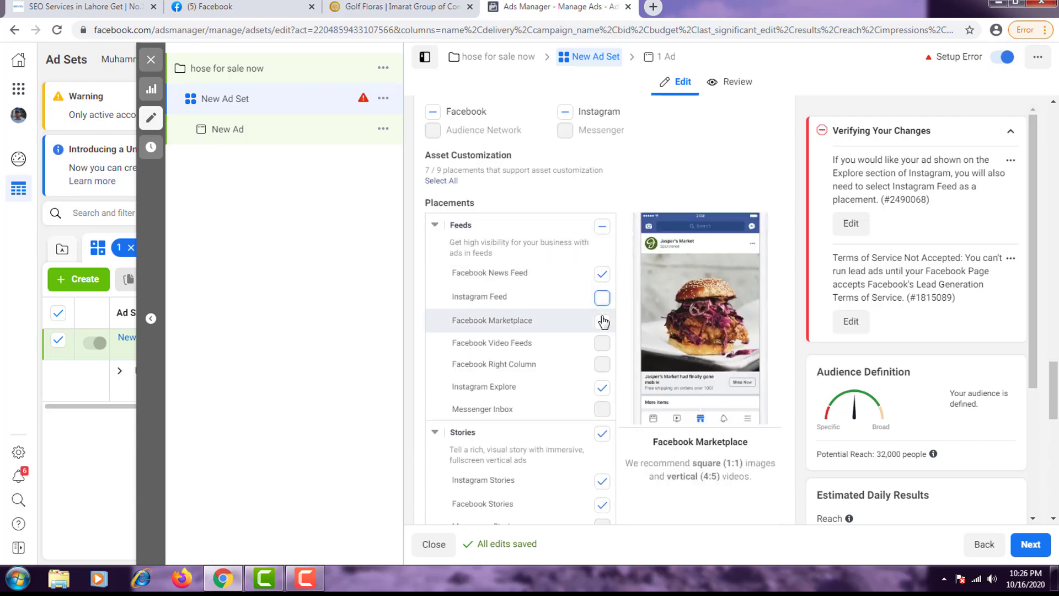
Examine the ad set's Optimization & Delivery settings, including the additional bid strategies, charging and delivery type options
{"action": "scroll", "coordinate": [625, 456], "scroll_direction": "down", "scroll_amount": 3}
{"action": "scroll", "coordinate": [625, 456], "scroll_direction": "down", "scroll_amount": 5}
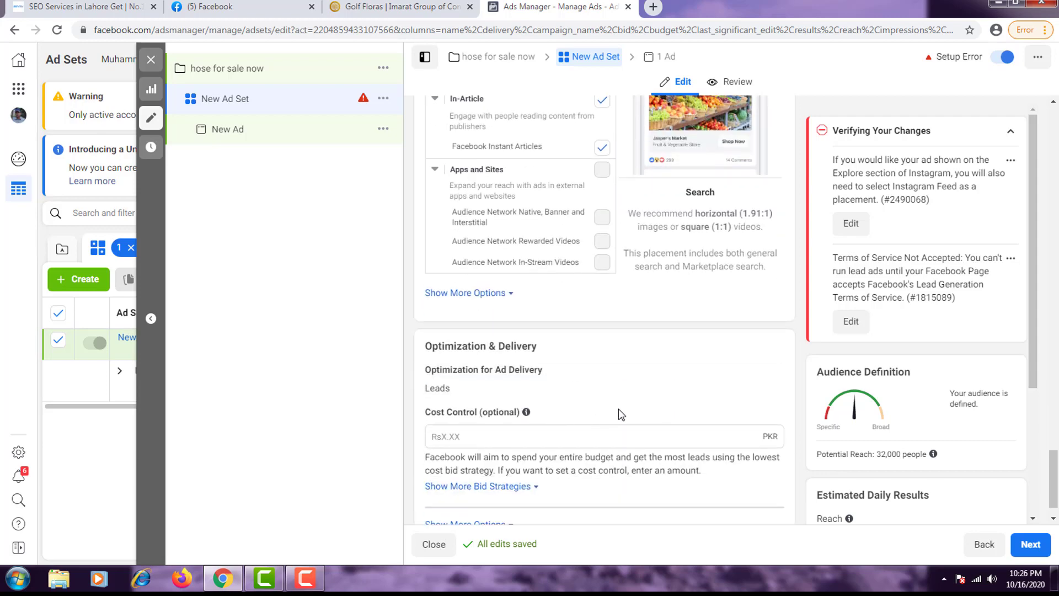
{"action": "scroll", "coordinate": [616, 409], "scroll_direction": "down", "scroll_amount": 1}
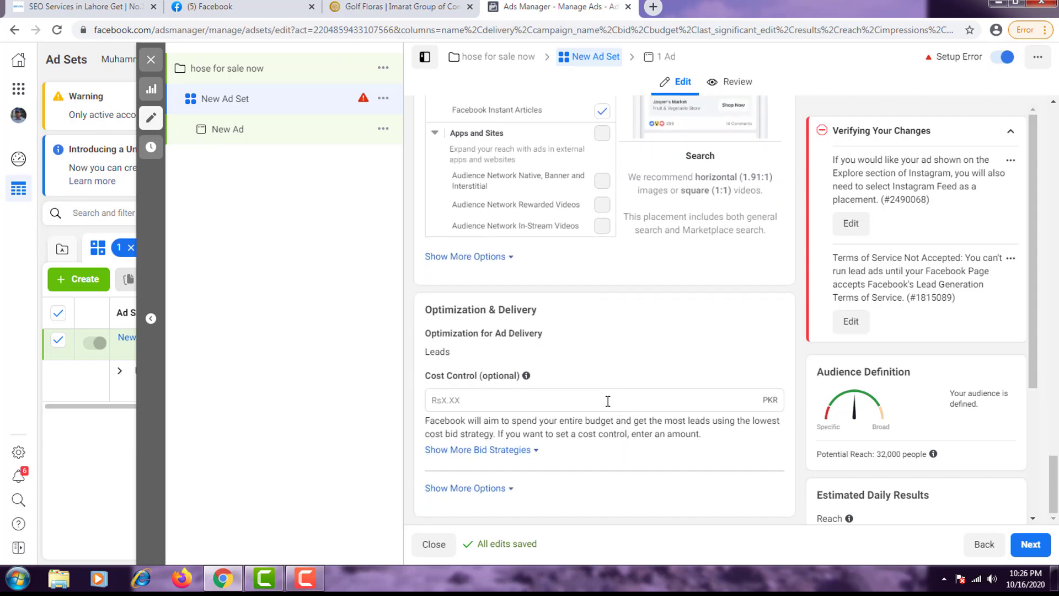
{"action": "left_click", "coordinate": [607, 401]}
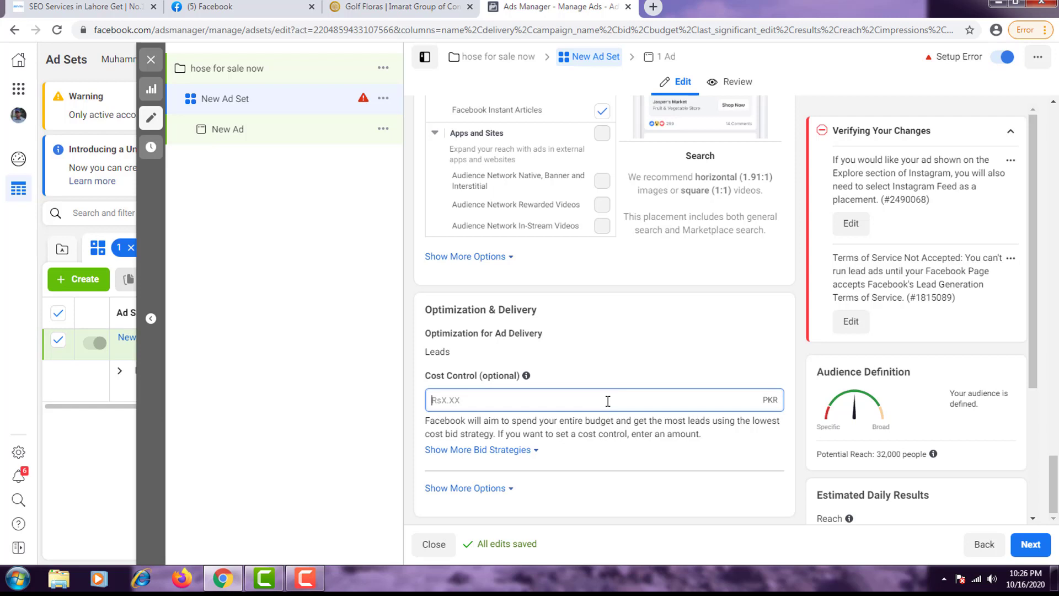
{"action": "left_click", "coordinate": [1011, 131]}
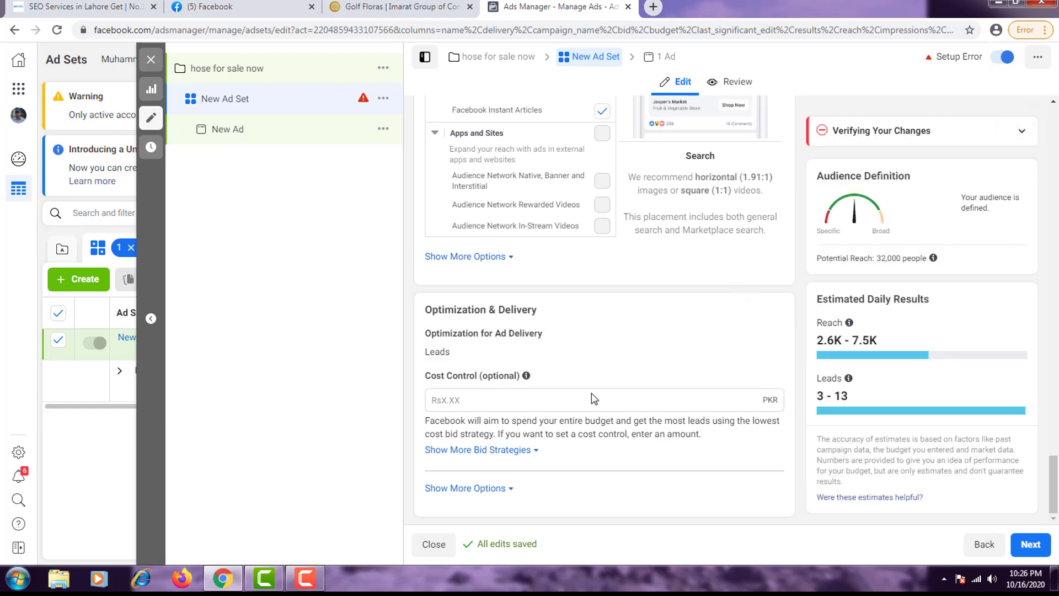
{"action": "left_click", "coordinate": [506, 490]}
{"action": "left_click", "coordinate": [531, 388]}
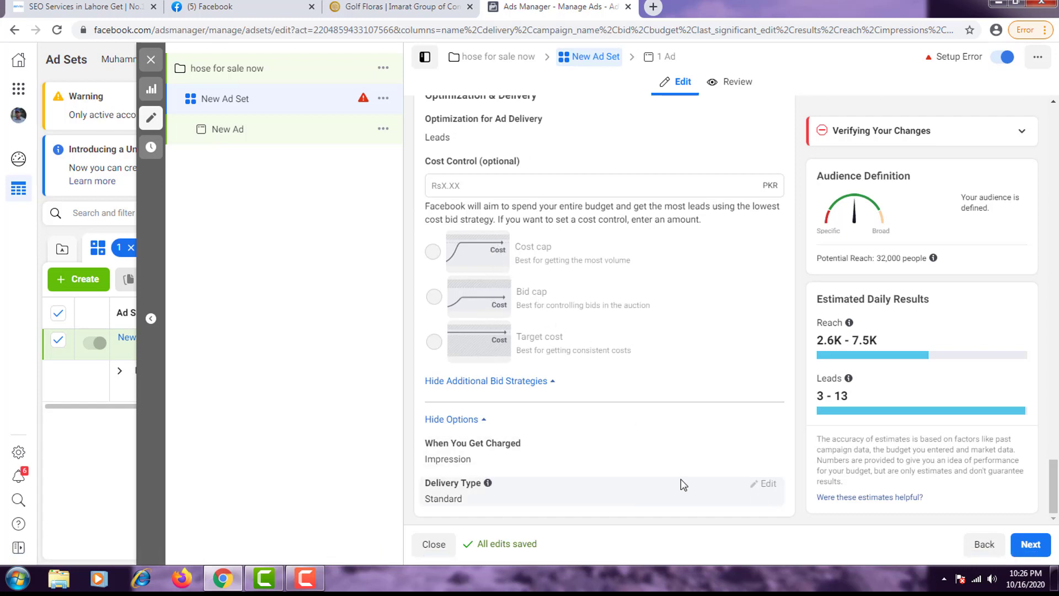
{"action": "scroll", "coordinate": [716, 438], "scroll_direction": "up", "scroll_amount": 10}
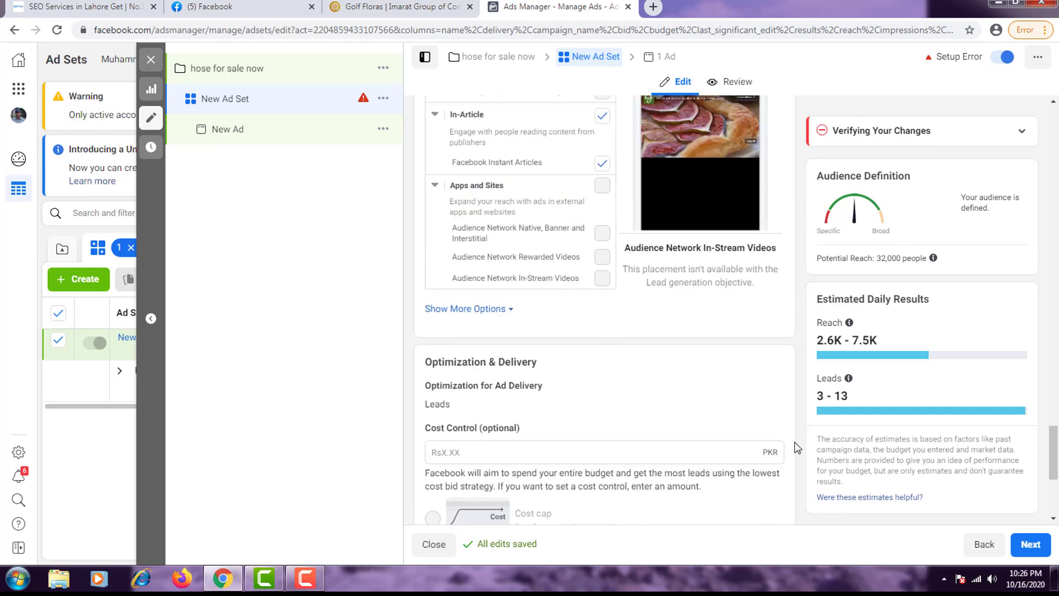
{"action": "scroll", "coordinate": [769, 386], "scroll_direction": "up", "scroll_amount": 10}
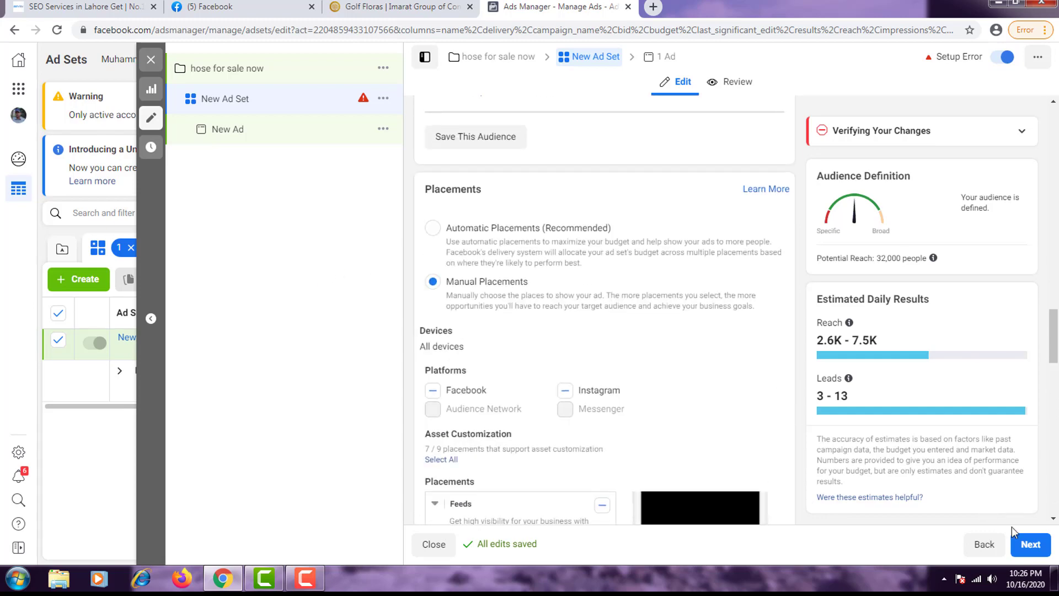
Continue to the ad level and replace the ad's image with the 600 × 314 house photo from the account images
{"action": "left_click", "coordinate": [1031, 545]}
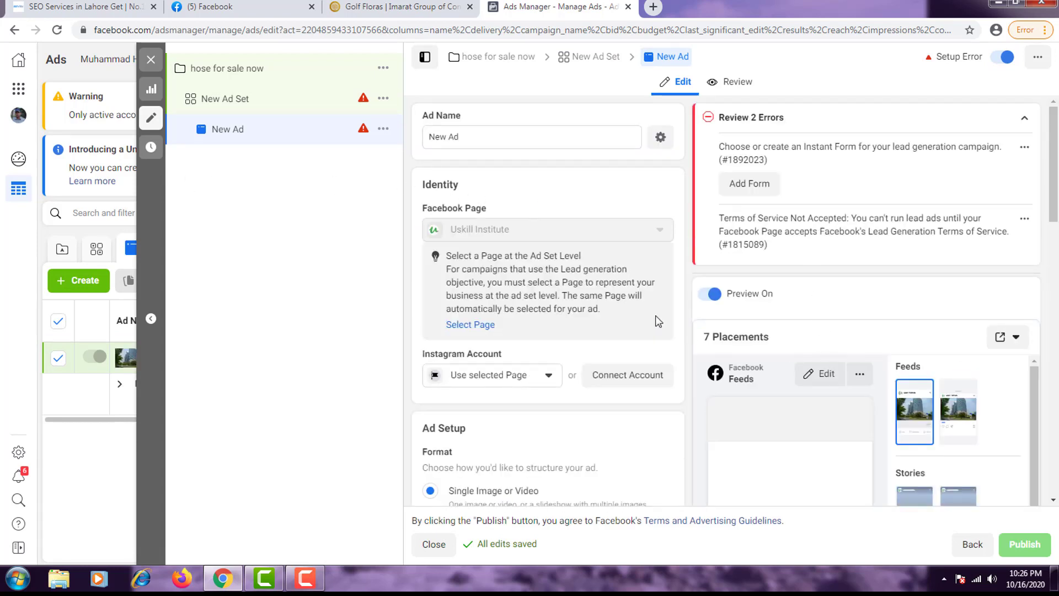
{"action": "scroll", "coordinate": [514, 179], "scroll_direction": "down", "scroll_amount": 1}
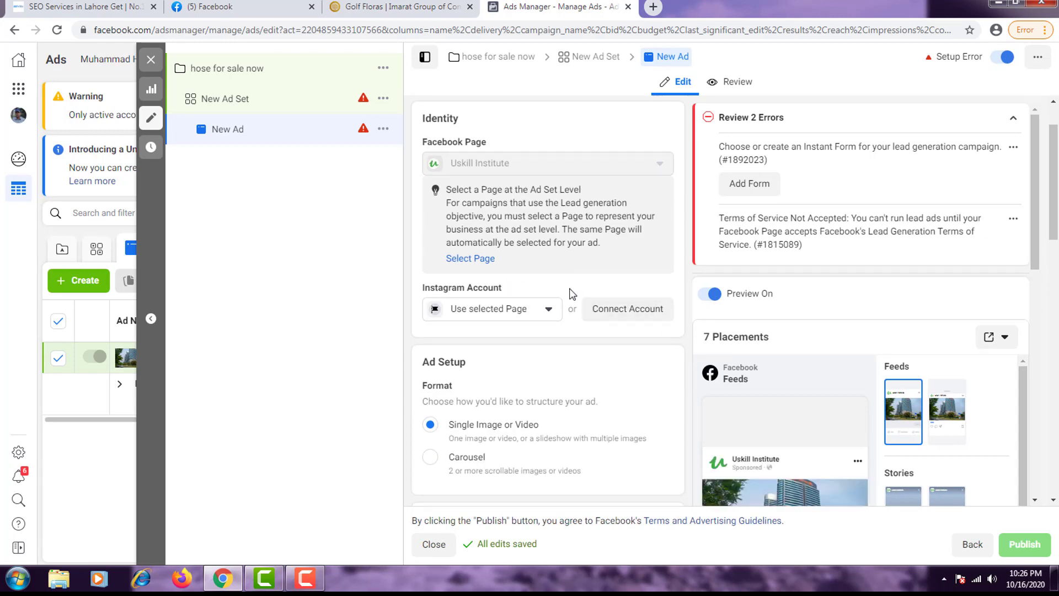
{"action": "scroll", "coordinate": [586, 353], "scroll_direction": "down", "scroll_amount": 1}
{"action": "scroll", "coordinate": [522, 356], "scroll_direction": "down", "scroll_amount": 3}
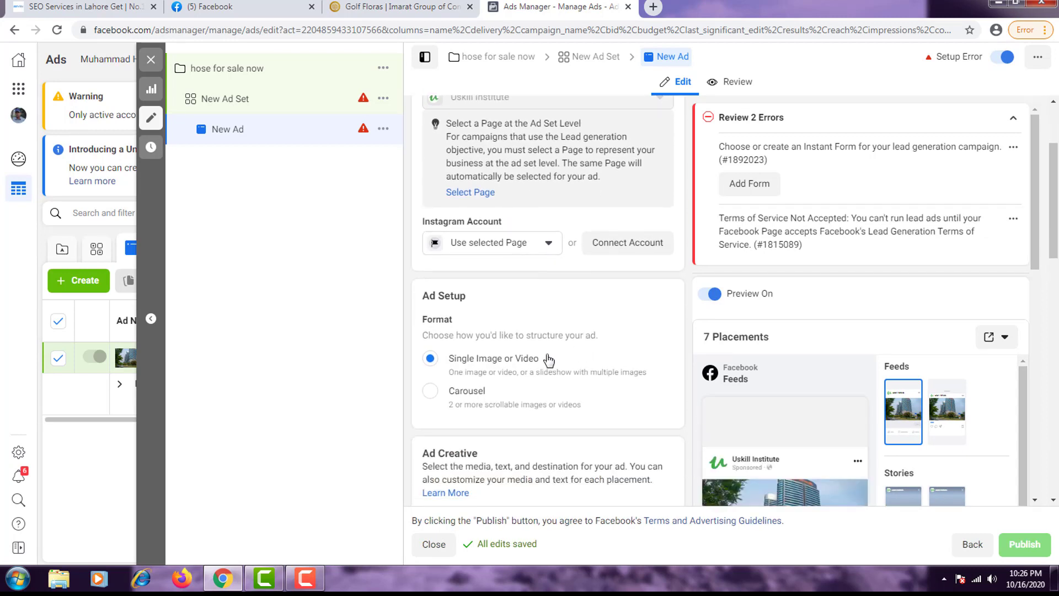
{"action": "scroll", "coordinate": [516, 364], "scroll_direction": "down", "scroll_amount": 1}
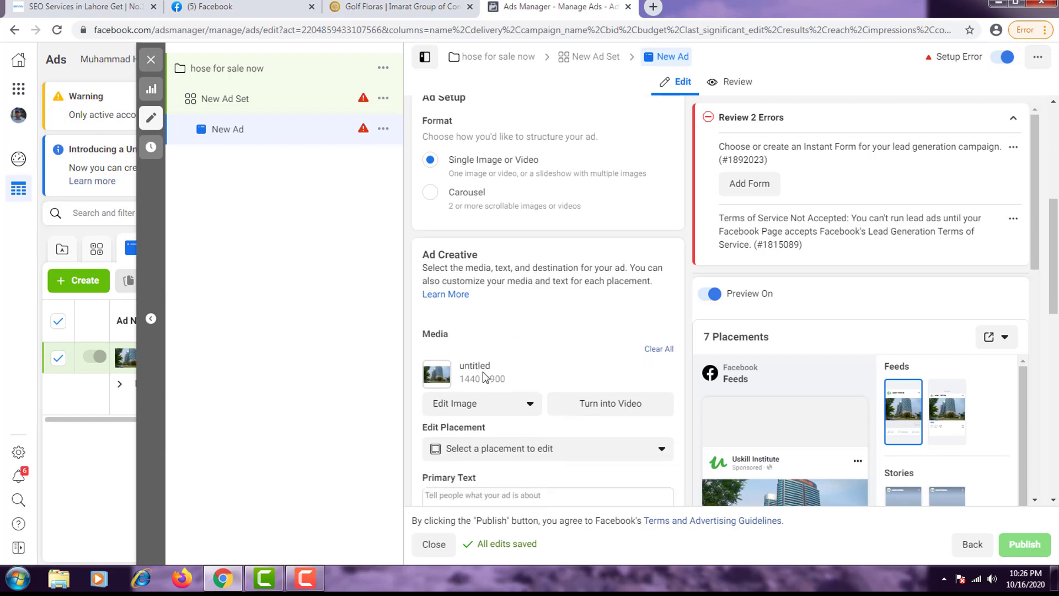
{"action": "left_click", "coordinate": [498, 412]}
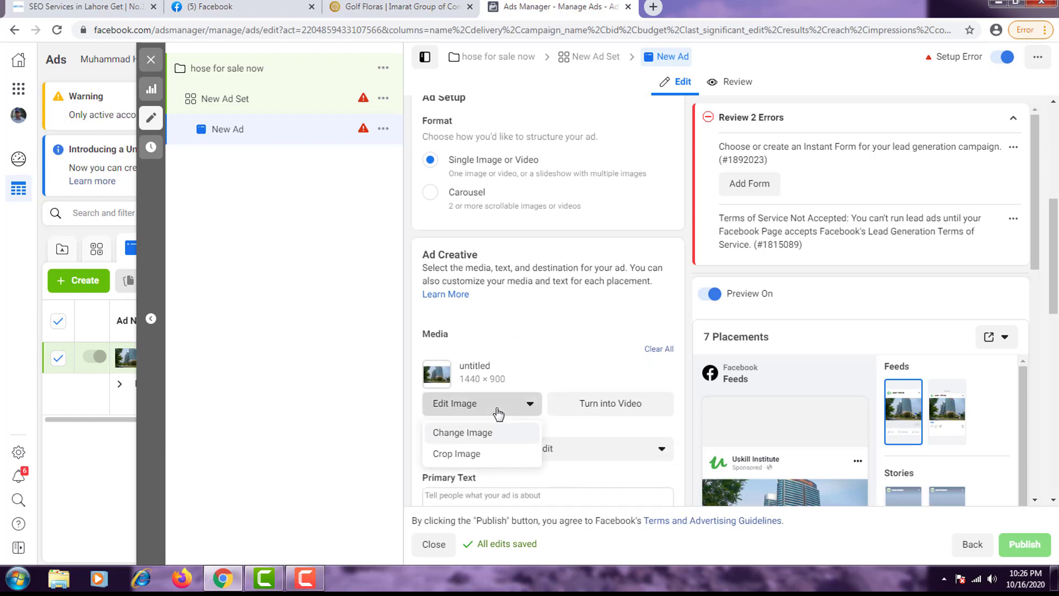
{"action": "left_click", "coordinate": [491, 437]}
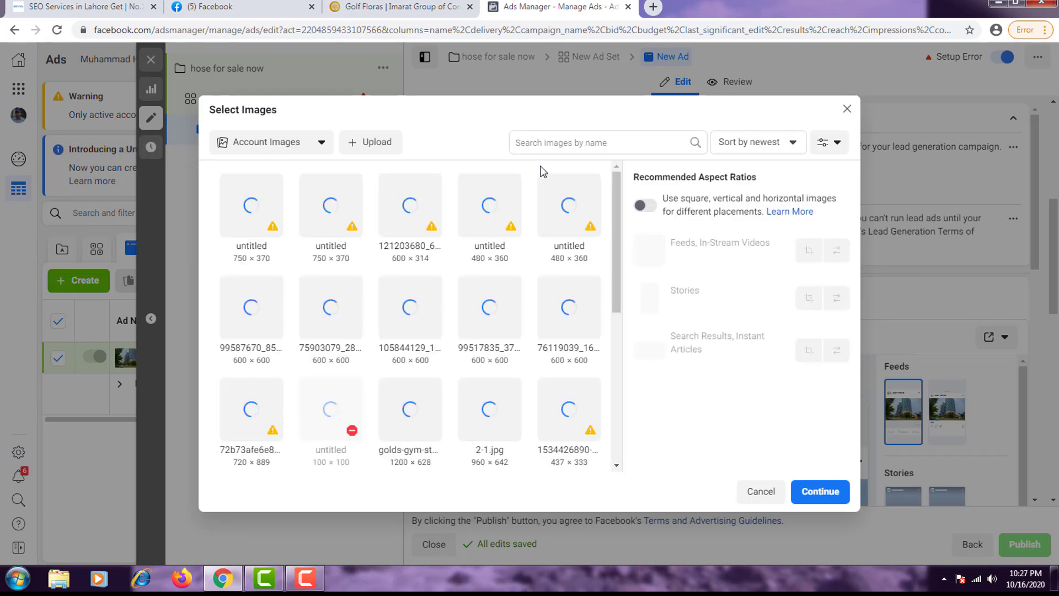
{"action": "left_click", "coordinate": [413, 177]}
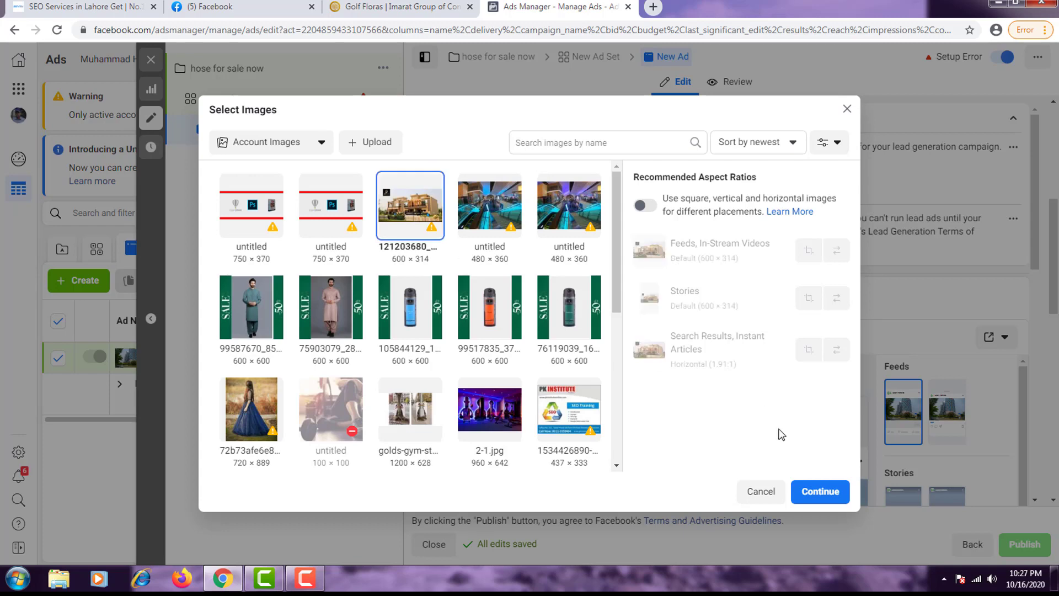
{"action": "left_click", "coordinate": [843, 498]}
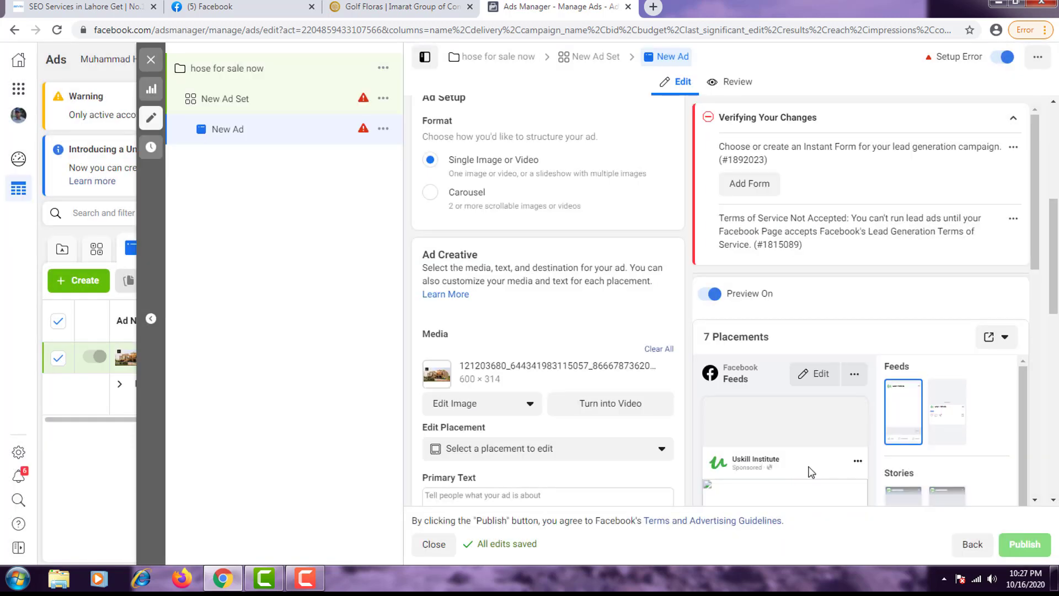
Enter the ad's primary text on three lines: "House For Sale Urgent", "10 Marla" and "Call:"
{"action": "scroll", "coordinate": [690, 444], "scroll_direction": "down", "scroll_amount": 3}
{"action": "scroll", "coordinate": [823, 436], "scroll_direction": "down", "scroll_amount": 5}
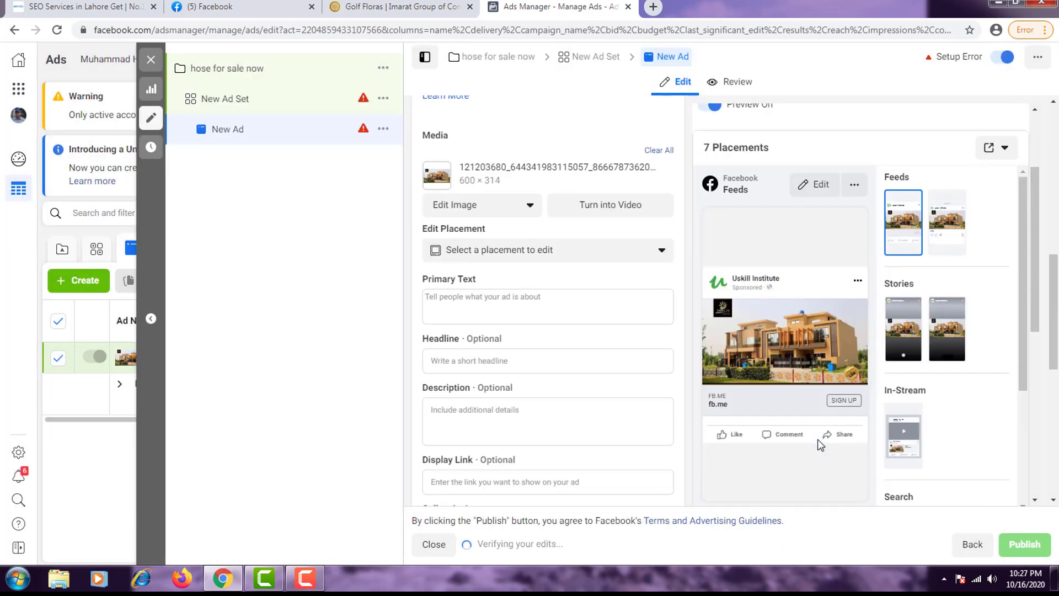
{"action": "left_click", "coordinate": [512, 309]}
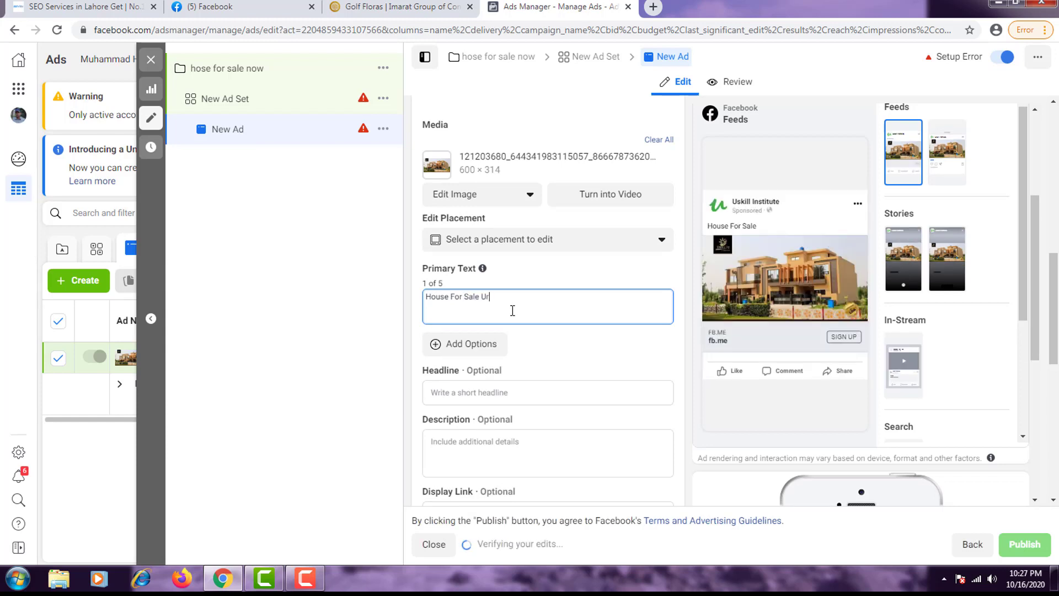
{"action": "type", "text": "gent "}
{"action": "type", "text": "10 Marla"}
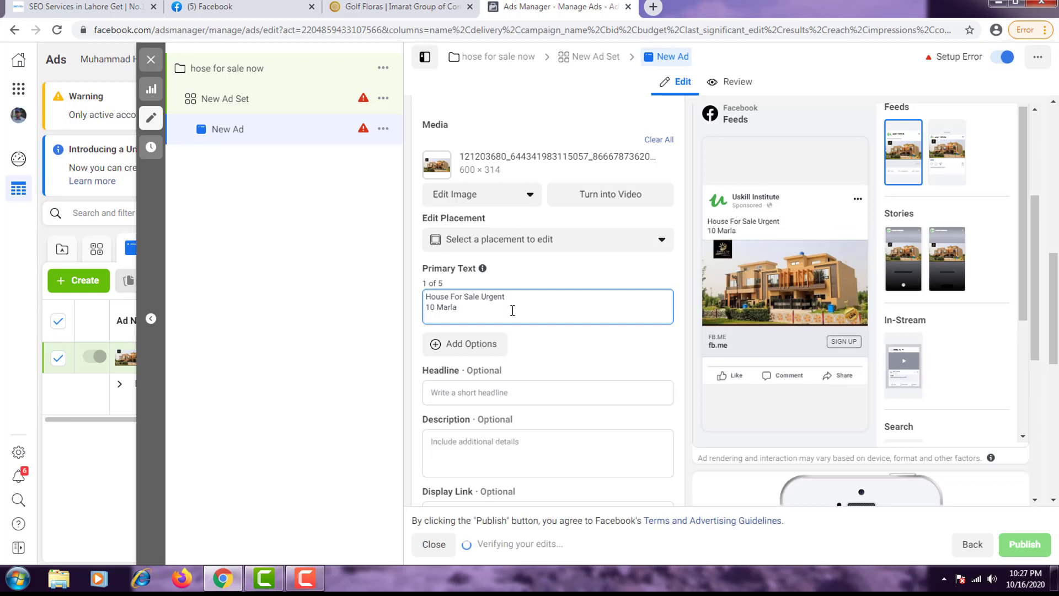
{"action": "key", "text": "Return"}
{"action": "type", "text": "Call"}
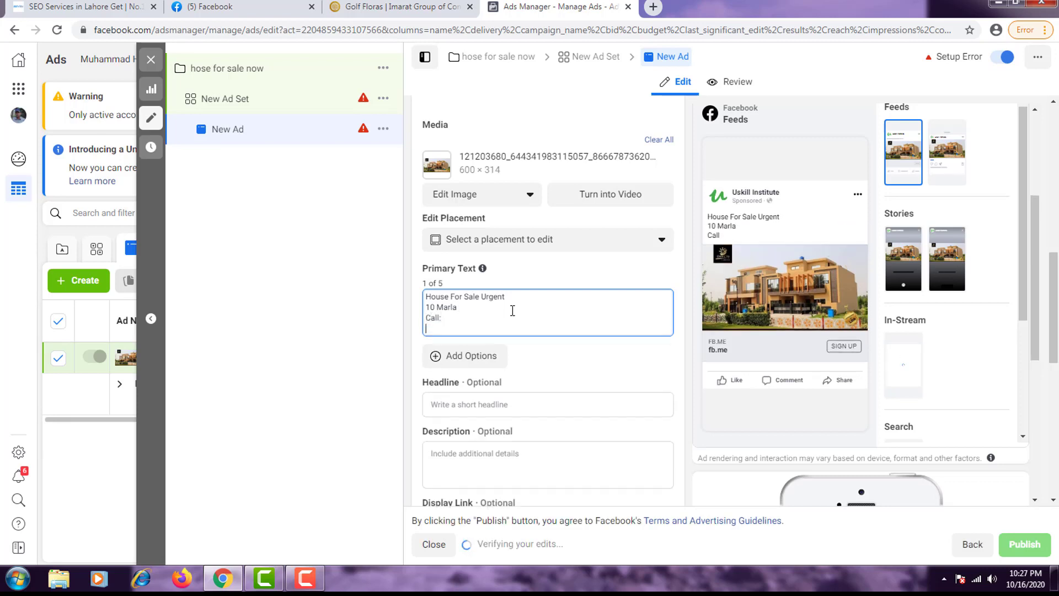
{"action": "type", "text": ":"}
{"action": "key", "text": "Return"}
{"action": "scroll", "coordinate": [543, 451], "scroll_direction": "up", "scroll_amount": 1}
{"action": "scroll", "coordinate": [543, 451], "scroll_direction": "down", "scroll_amount": 1}
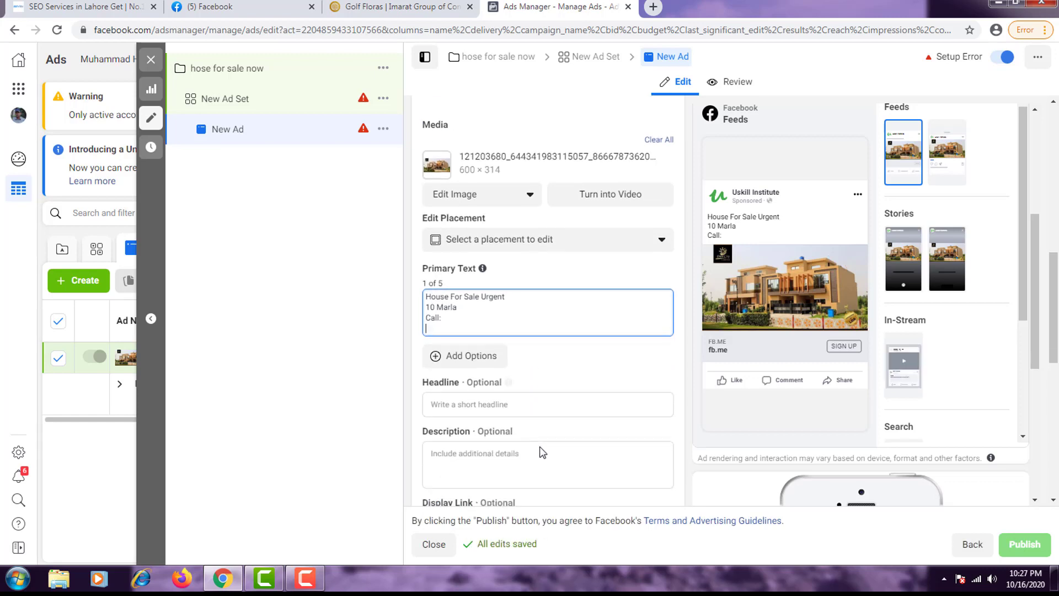
Enter "Urgent House For Sale" as the ad's headline
{"action": "left_click", "coordinate": [552, 411]}
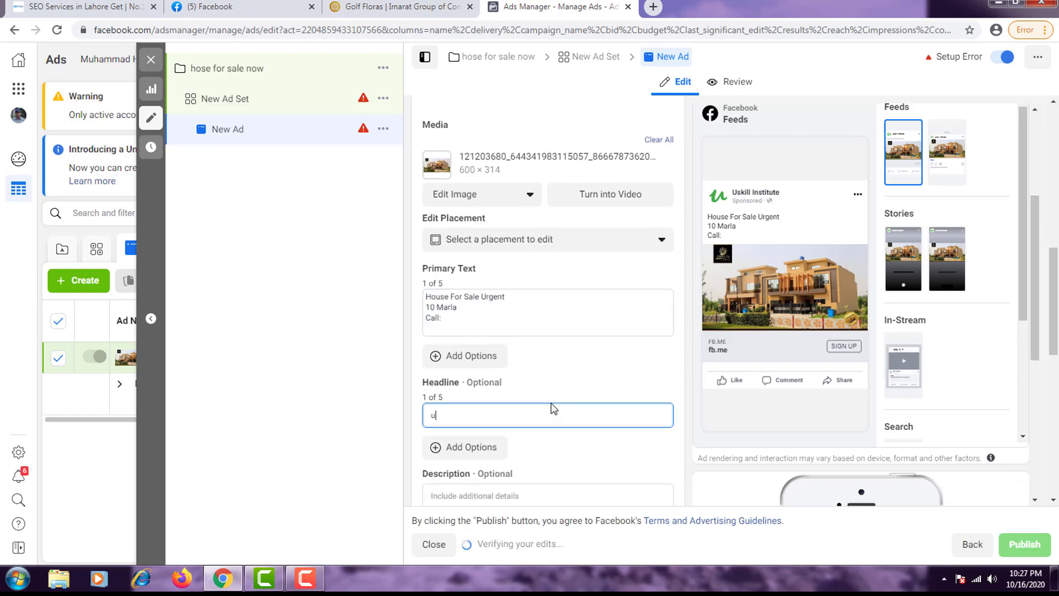
{"action": "type", "text": "urgent"}
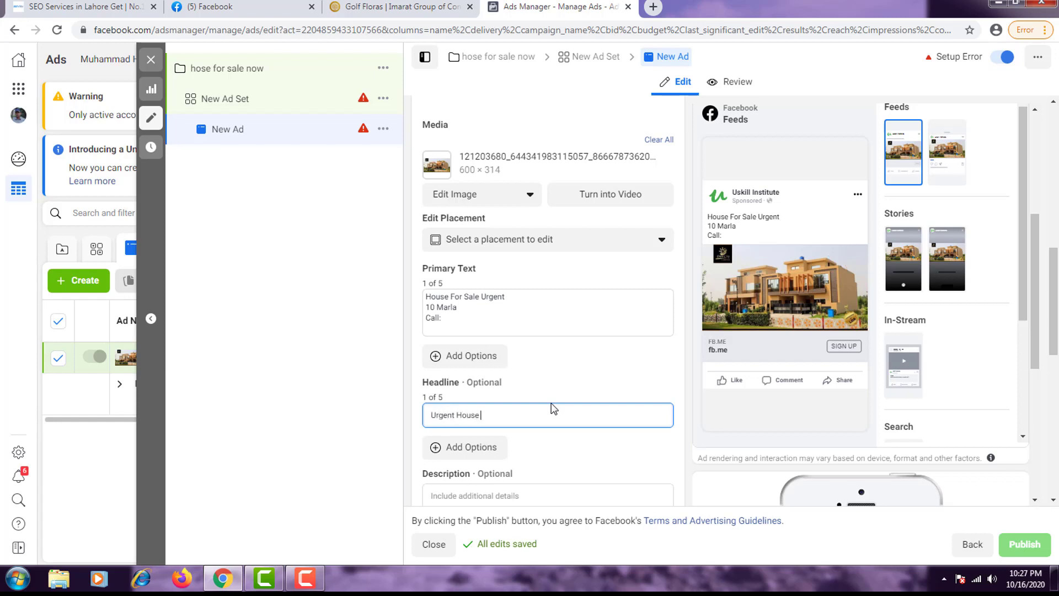
{"action": "type", "text": "House For Sale"}
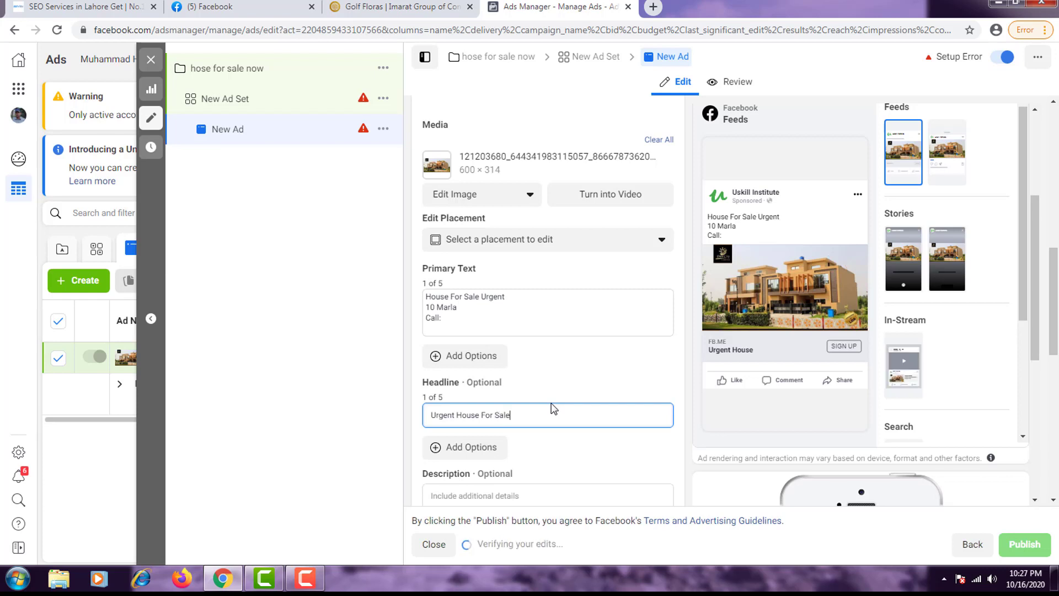
{"action": "key", "text": "Tab"}
{"action": "mouse_move", "coordinate": [517, 473]}
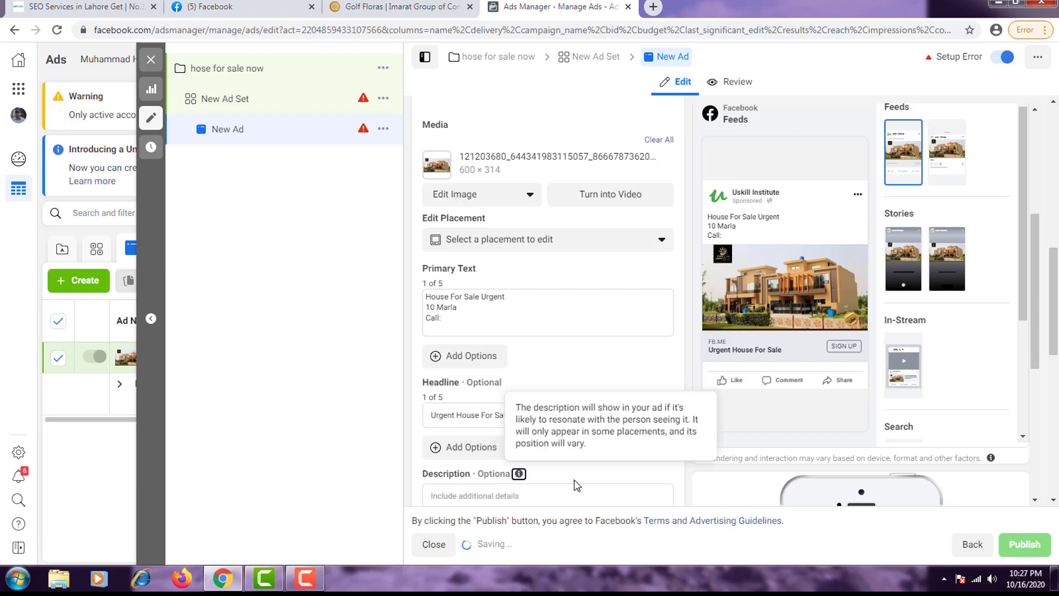
Enter "5 Year Easy Installment" as the ad's description, correcting the spelling of the last word
{"action": "scroll", "coordinate": [611, 422], "scroll_direction": "down", "scroll_amount": 1}
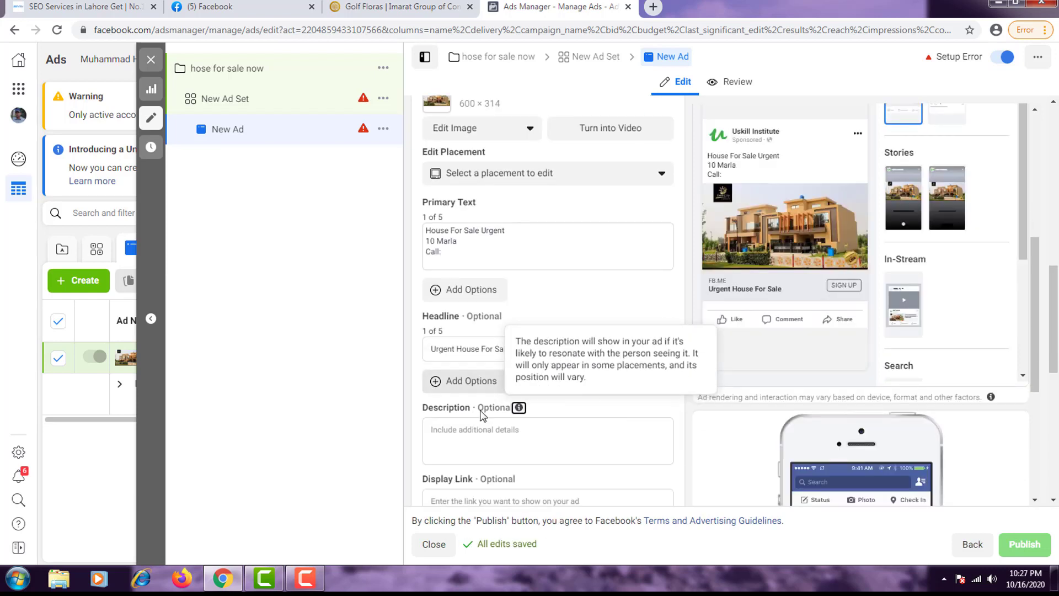
{"action": "left_click", "coordinate": [474, 447]}
{"action": "scroll", "coordinate": [602, 444], "scroll_direction": "down", "scroll_amount": 2}
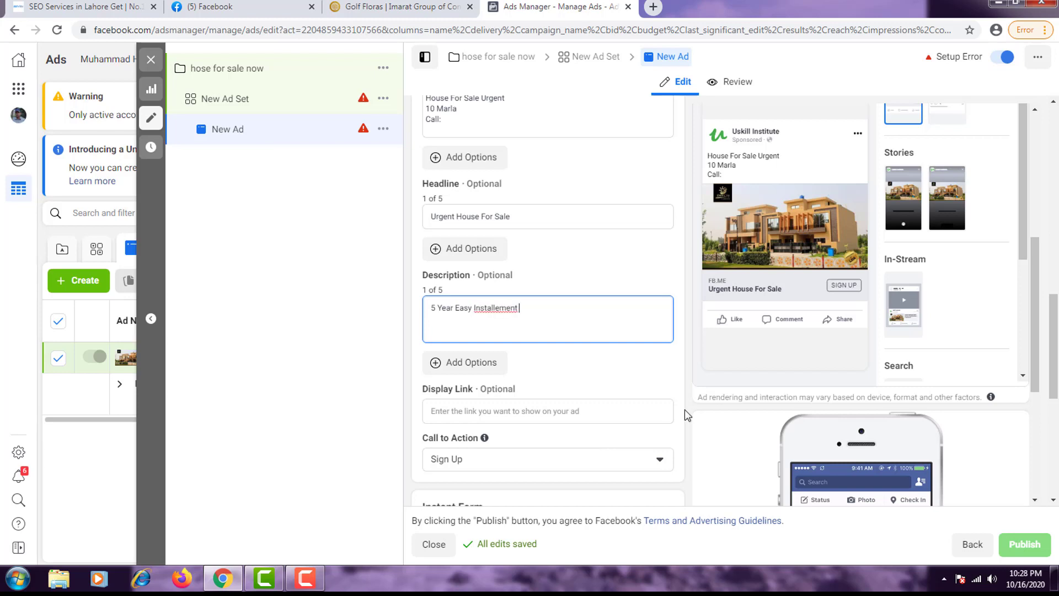
{"action": "right_click", "coordinate": [472, 308]}
{"action": "left_click", "coordinate": [523, 319]}
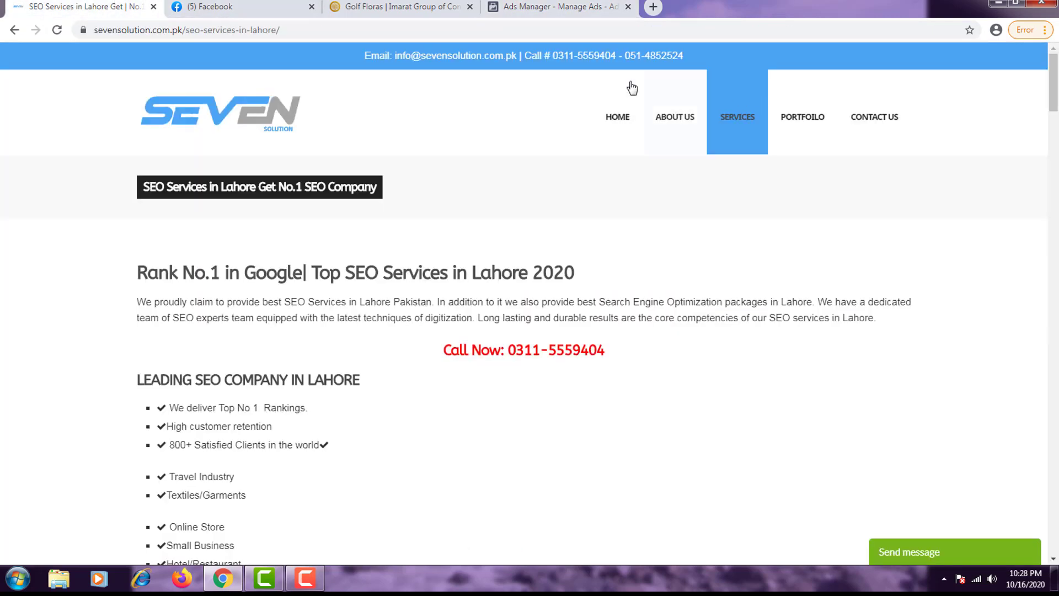
{"action": "left_click", "coordinate": [193, 25]}
{"action": "right_click", "coordinate": [196, 28]}
{"action": "left_click", "coordinate": [227, 79]}
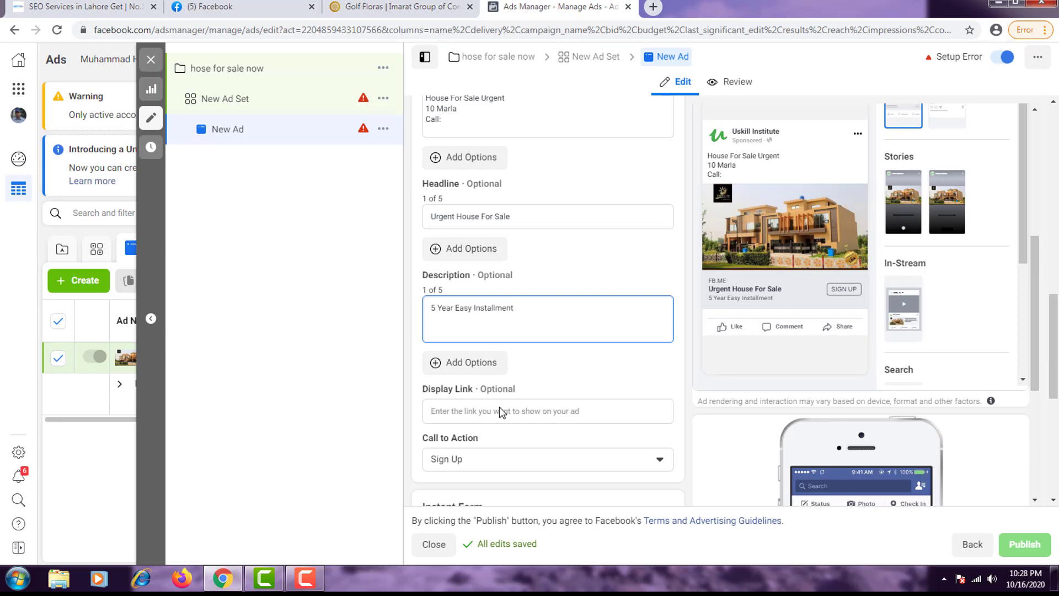
{"action": "left_click", "coordinate": [130, 10]}
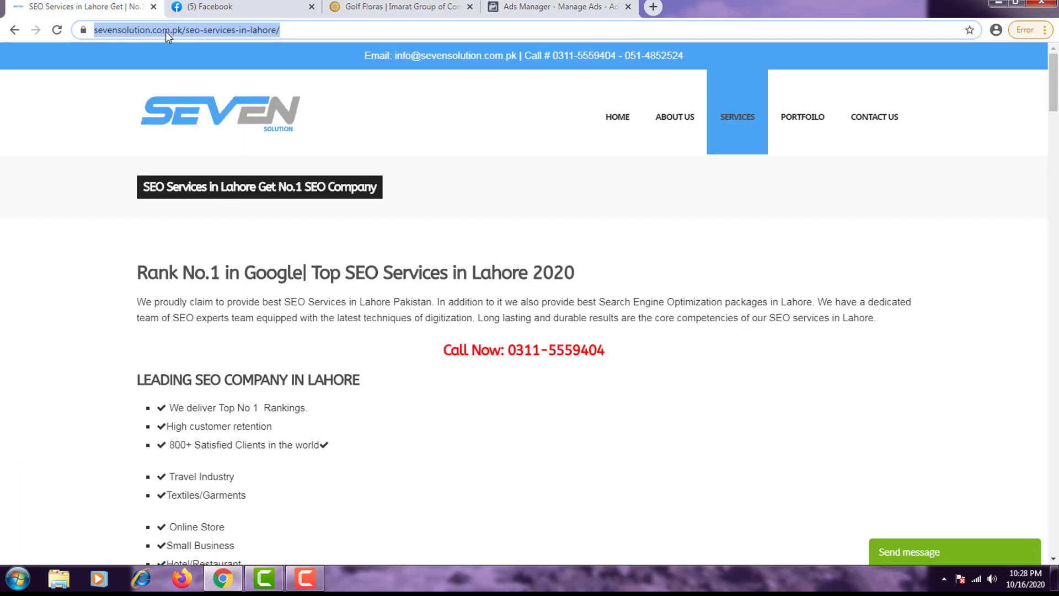
{"action": "left_click_drag", "start_coordinate": [214, 28], "coordinate": [71, 43]}
{"action": "key", "text": "ctrl+c"}
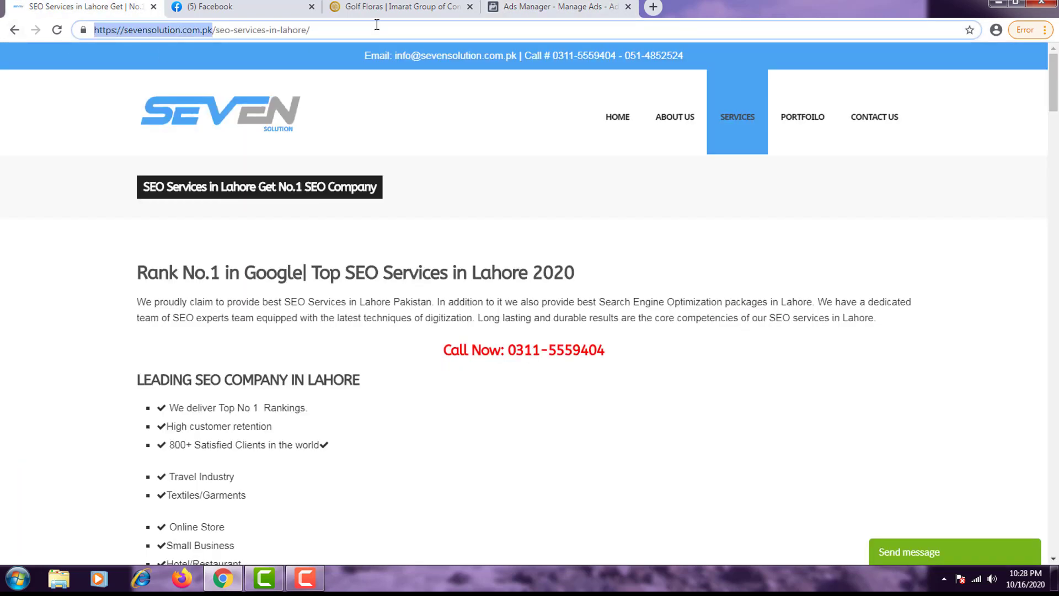
{"action": "left_click", "coordinate": [557, 7]}
{"action": "left_click", "coordinate": [486, 409]}
{"action": "key", "text": "ctrl+v"}
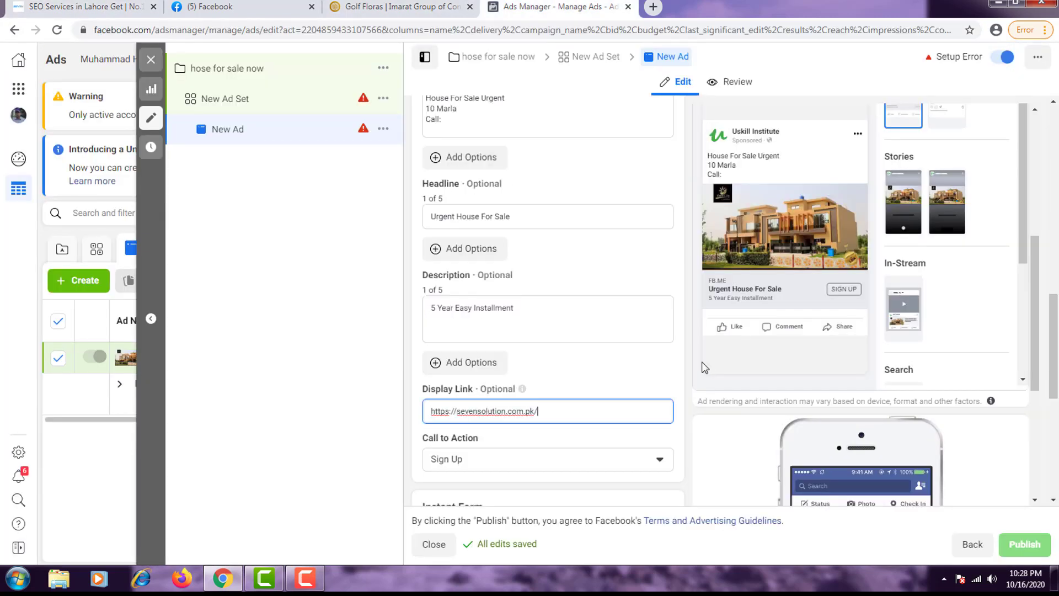
Set the ad's call to action to Book Now and start creating a new Instant Form
{"action": "left_click", "coordinate": [642, 464]}
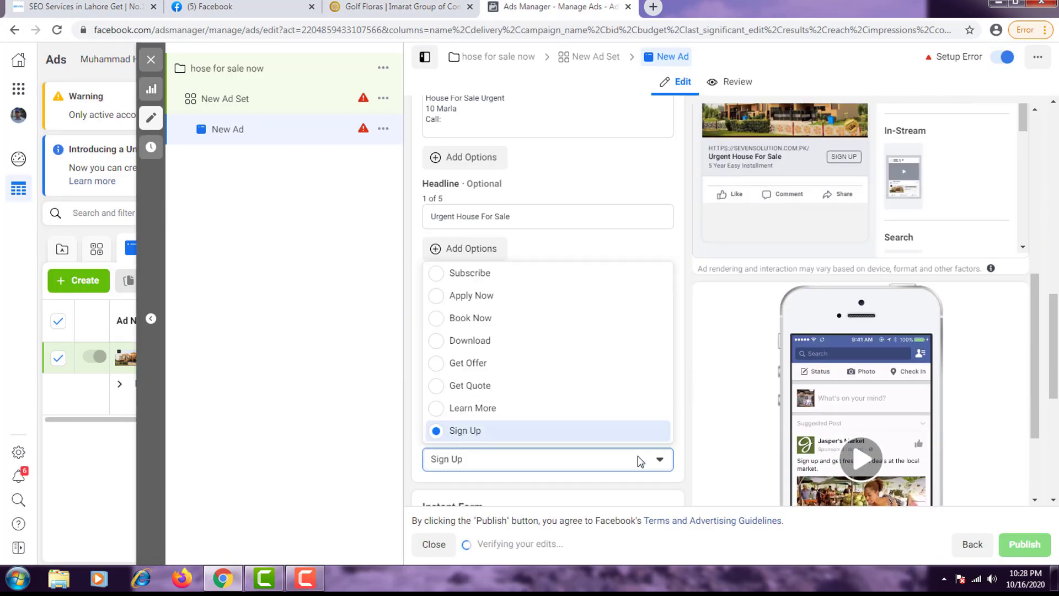
{"action": "left_click", "coordinate": [497, 319]}
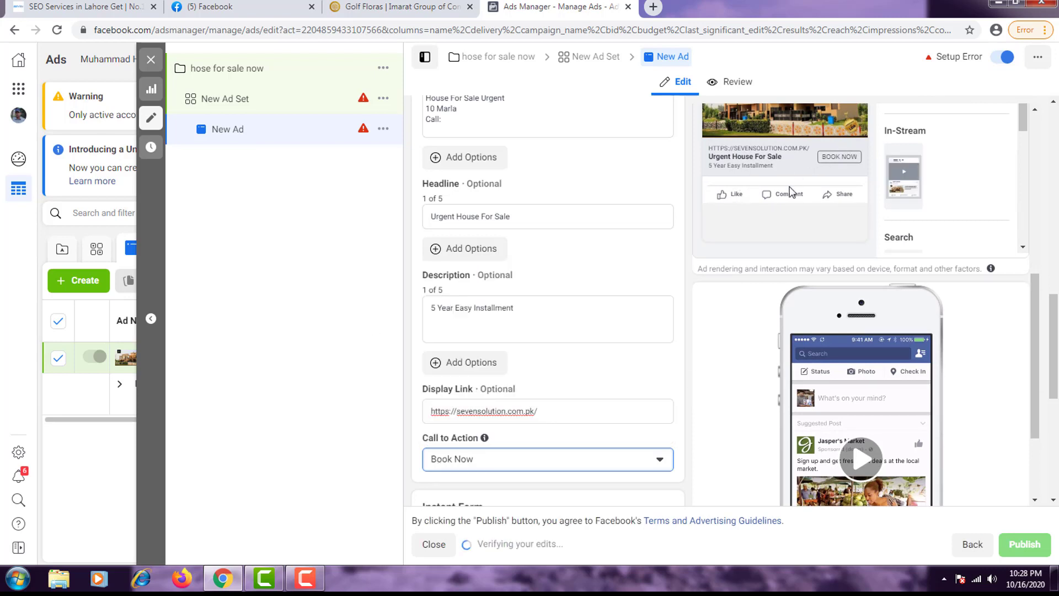
{"action": "scroll", "coordinate": [759, 341], "scroll_direction": "down", "scroll_amount": 3}
{"action": "scroll", "coordinate": [710, 347], "scroll_direction": "down", "scroll_amount": 5}
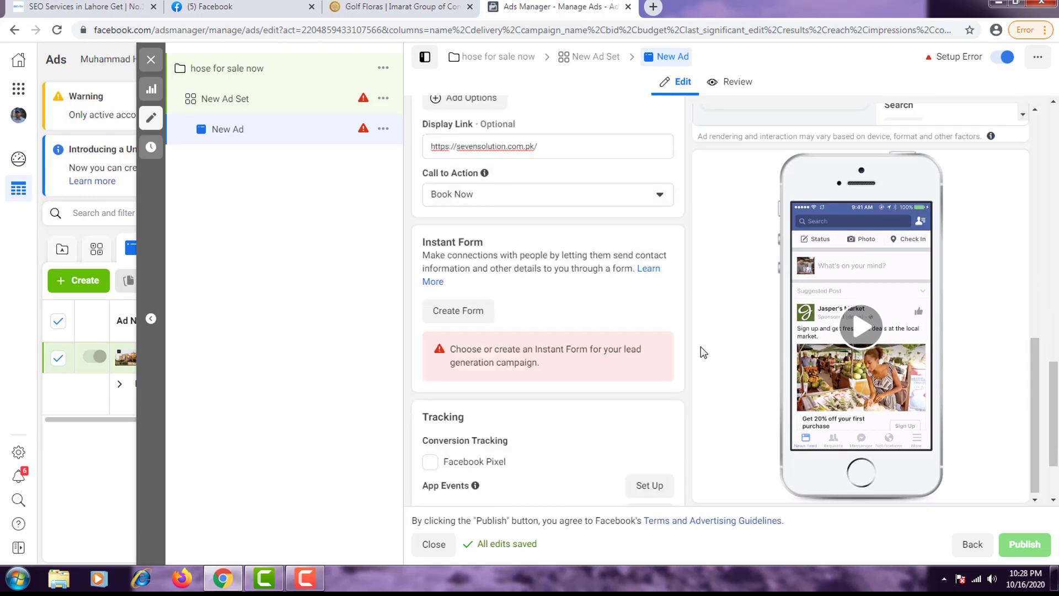
{"action": "left_click", "coordinate": [468, 312]}
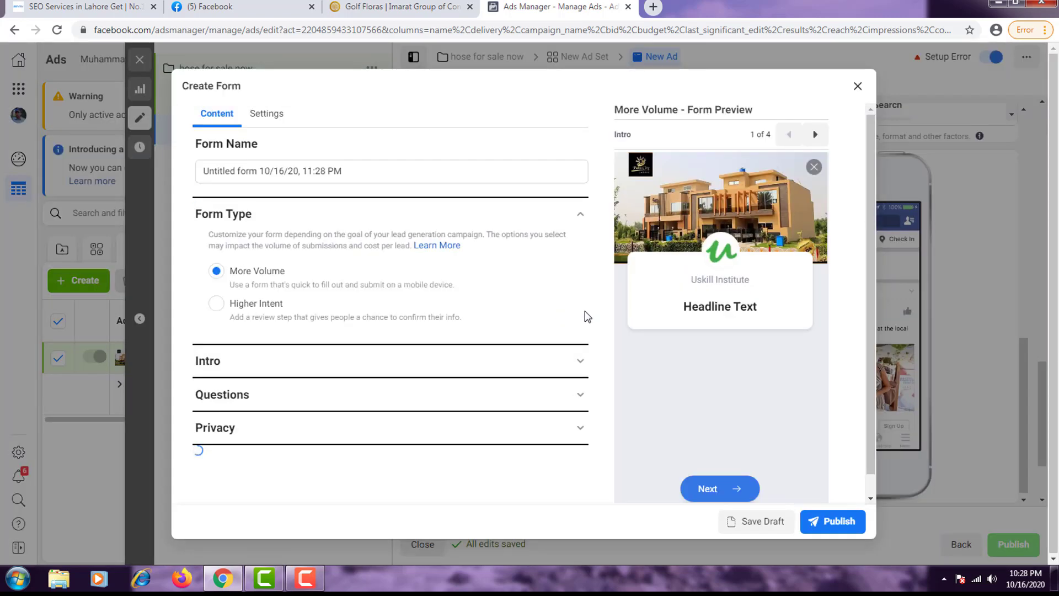
Switch to the Facebook feed and examine the Instant Forms of the Golf Floras and Zameen.com property ads as examples
{"action": "triple_click", "coordinate": [295, 172]}
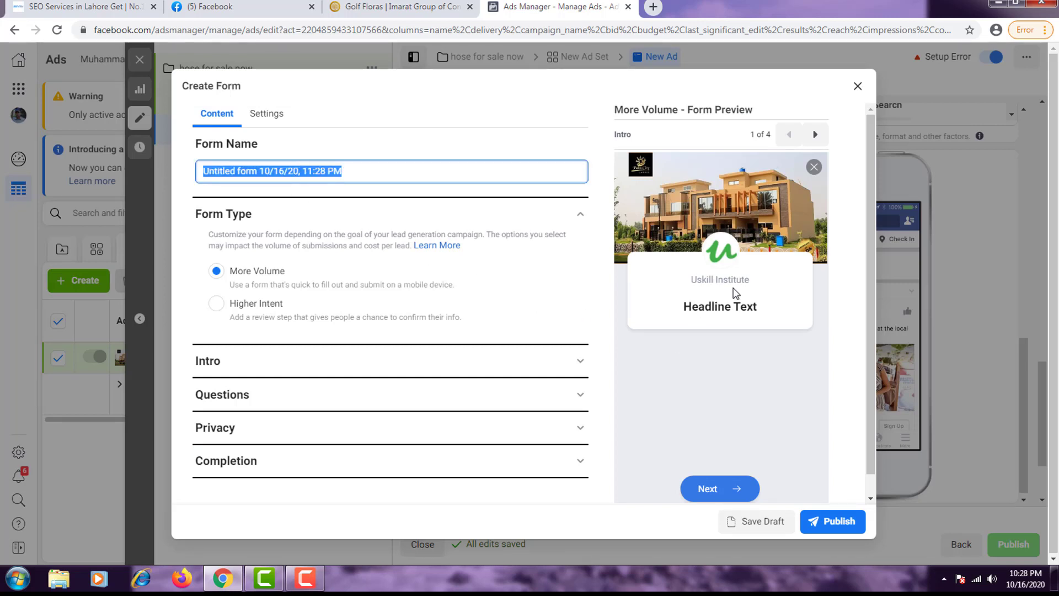
{"action": "left_click", "coordinate": [237, 6]}
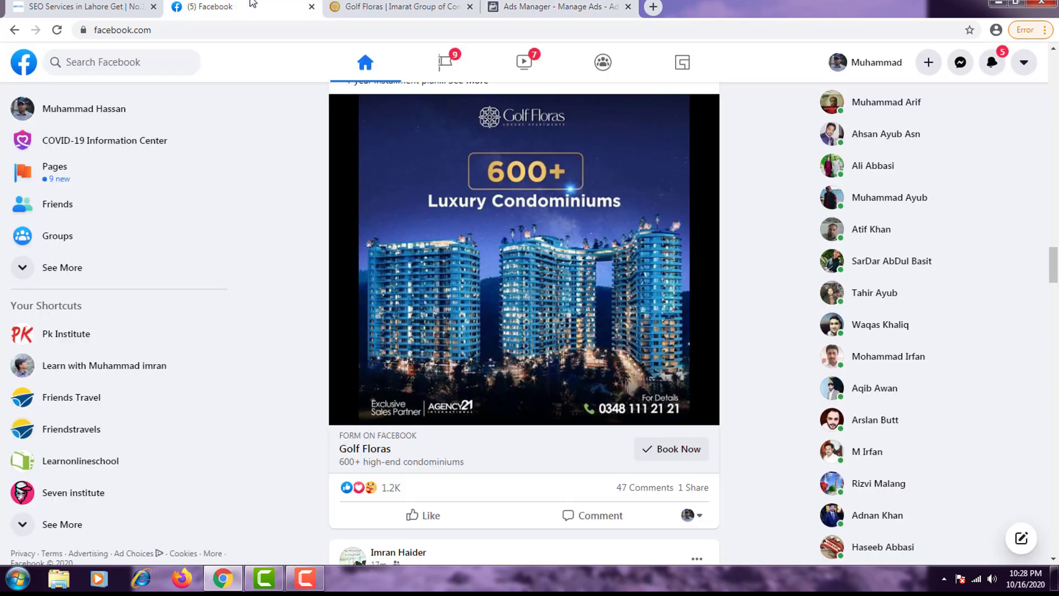
{"action": "left_click", "coordinate": [684, 454]}
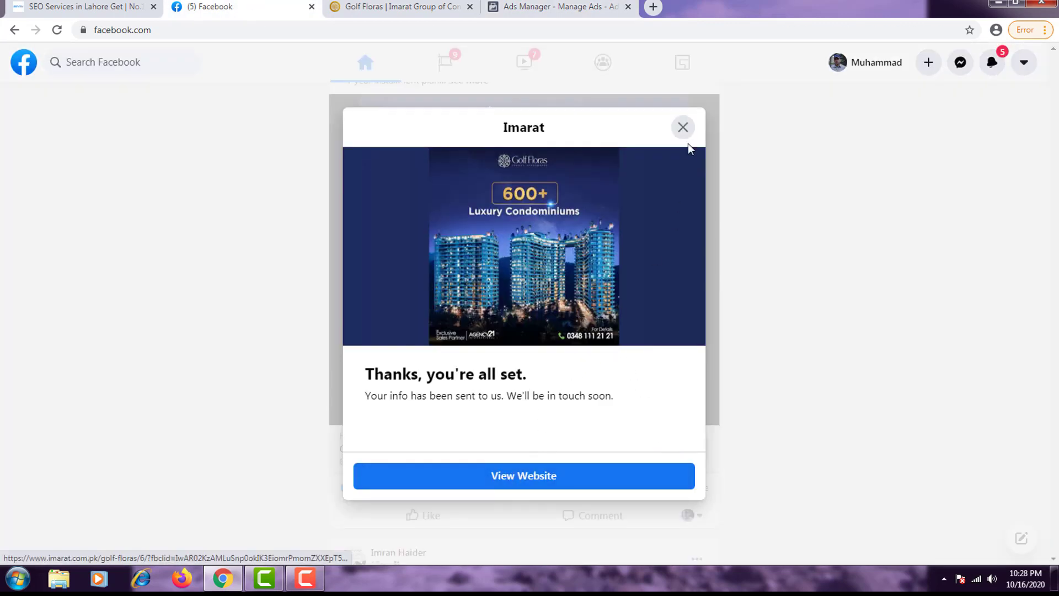
{"action": "left_click", "coordinate": [683, 127]}
{"action": "scroll", "coordinate": [601, 406], "scroll_direction": "down", "scroll_amount": 20}
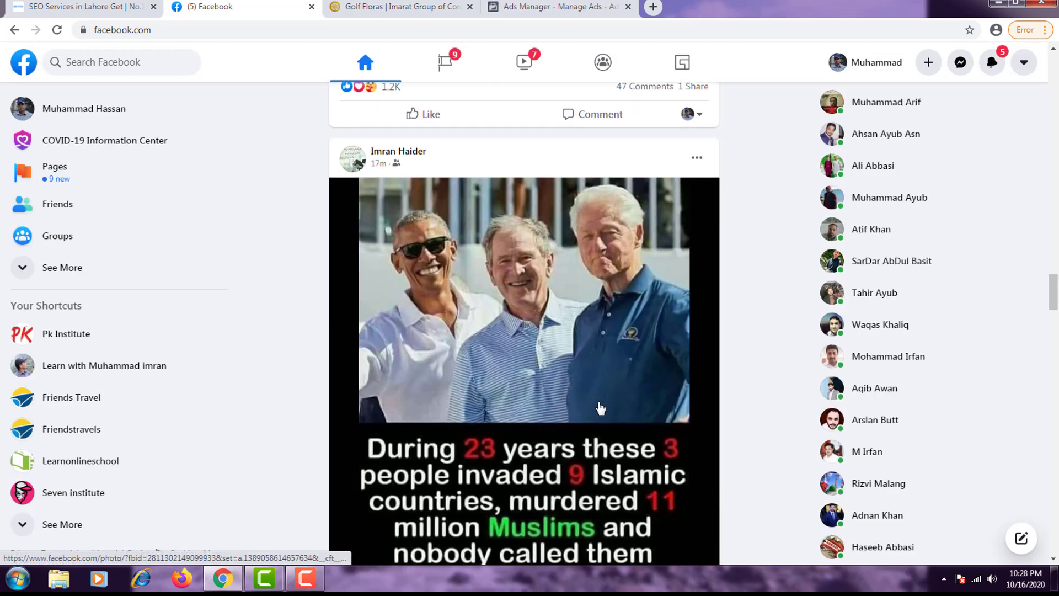
{"action": "scroll", "coordinate": [601, 408], "scroll_direction": "down", "scroll_amount": 10}
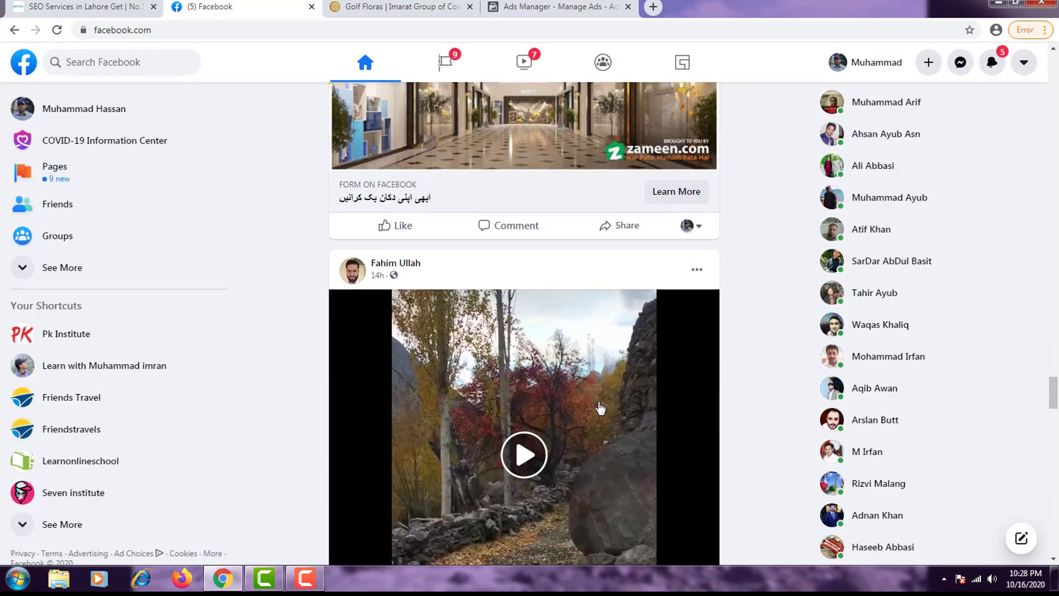
{"action": "scroll", "coordinate": [601, 408], "scroll_direction": "up", "scroll_amount": 5}
{"action": "left_click", "coordinate": [672, 470]}
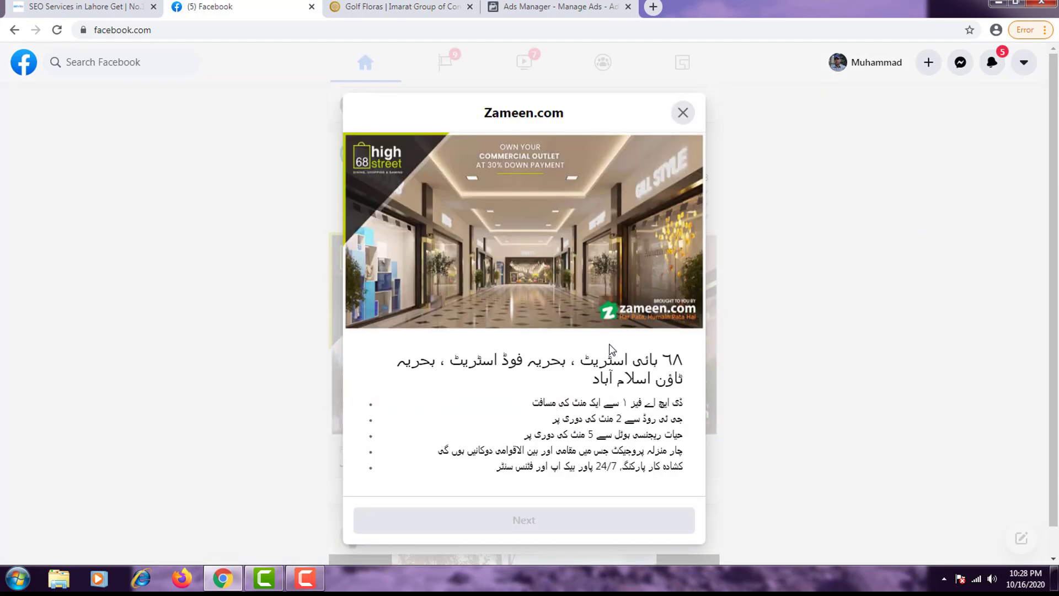
{"action": "scroll", "coordinate": [607, 286], "scroll_direction": "down", "scroll_amount": 3}
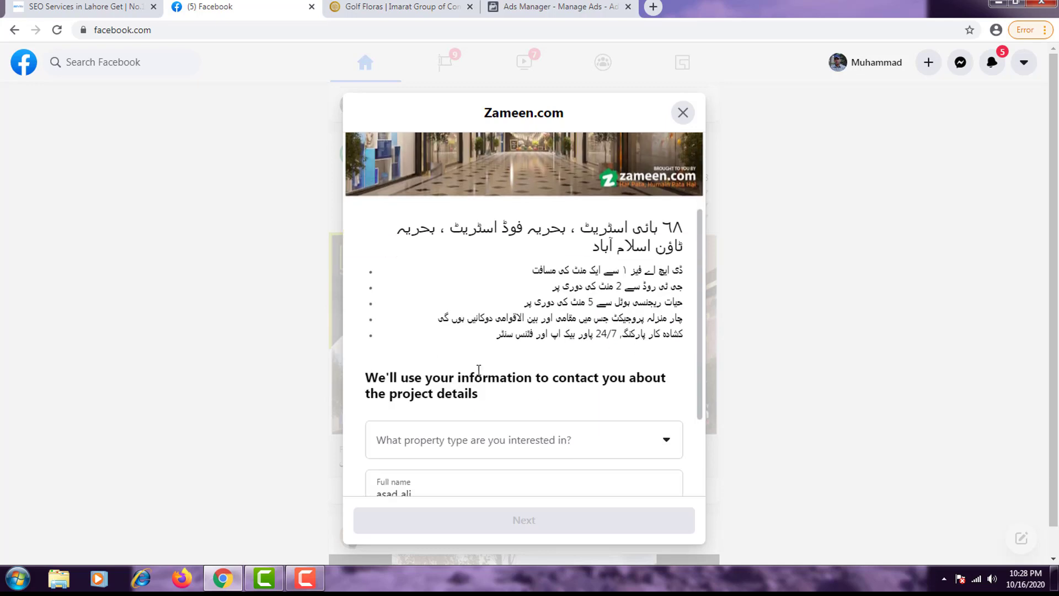
Return to the form being created in Ads Manager and name it "Query Form"
{"action": "left_click", "coordinate": [497, 6]}
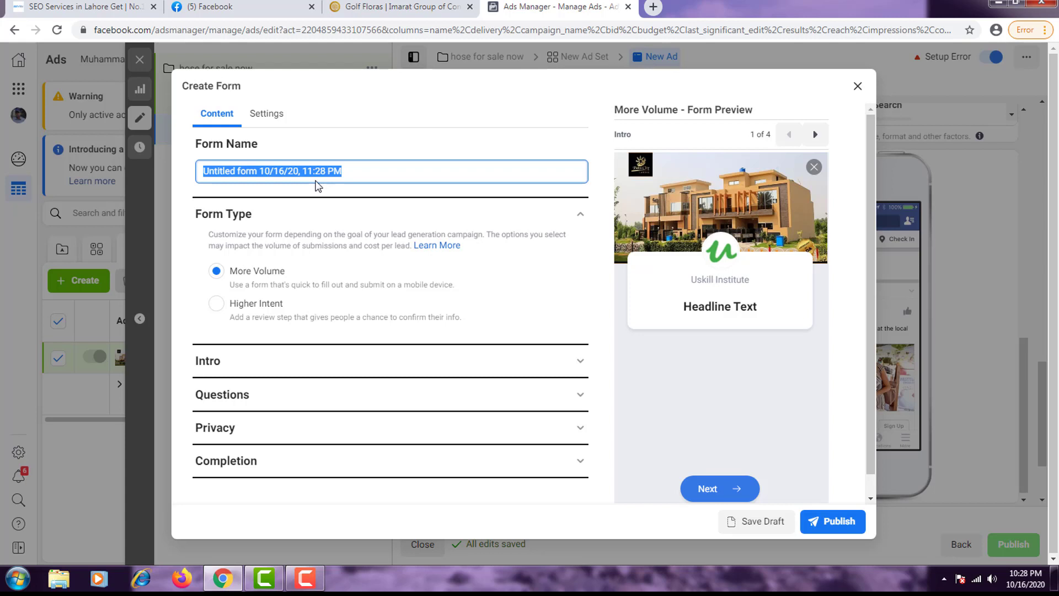
{"action": "type", "text": "Query F"}
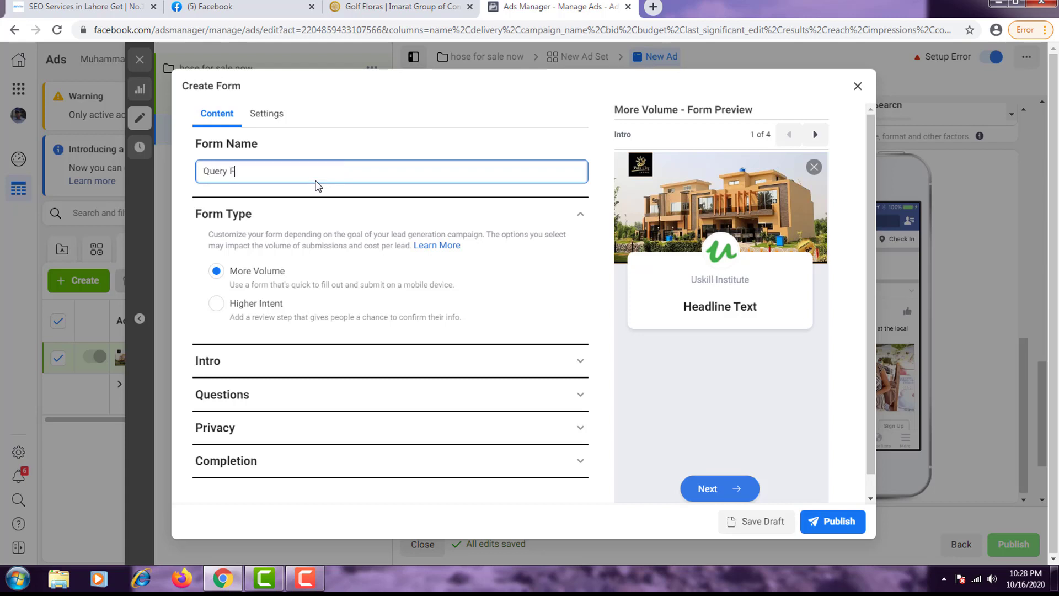
{"action": "type", "text": "oerm"}
Enter "5 Marla House For Sale" as the headline of the greeting in the form's intro
{"action": "left_click", "coordinate": [225, 361]}
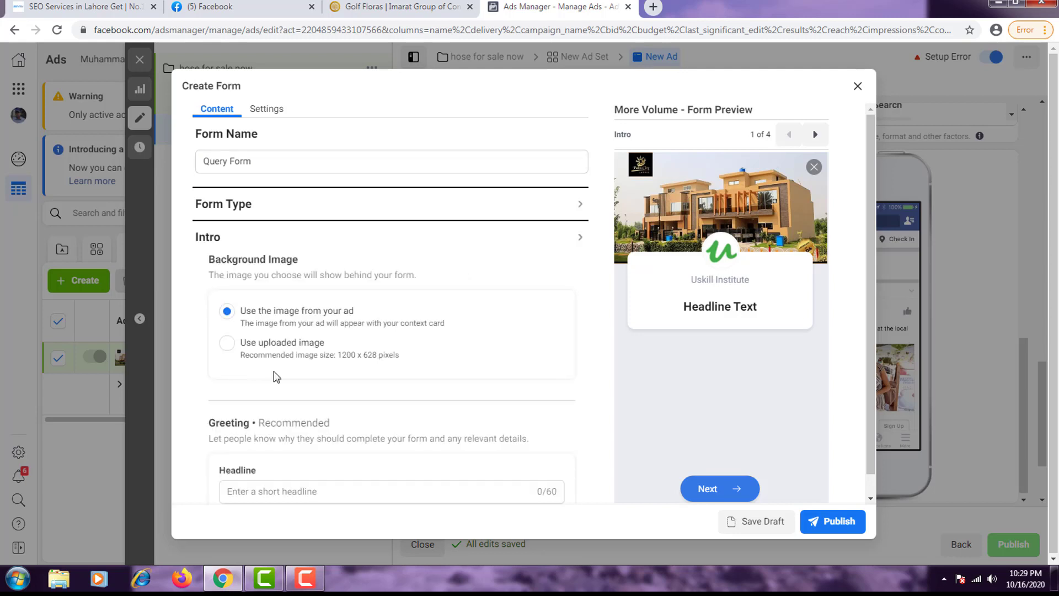
{"action": "scroll", "coordinate": [395, 382], "scroll_direction": "down", "scroll_amount": 1}
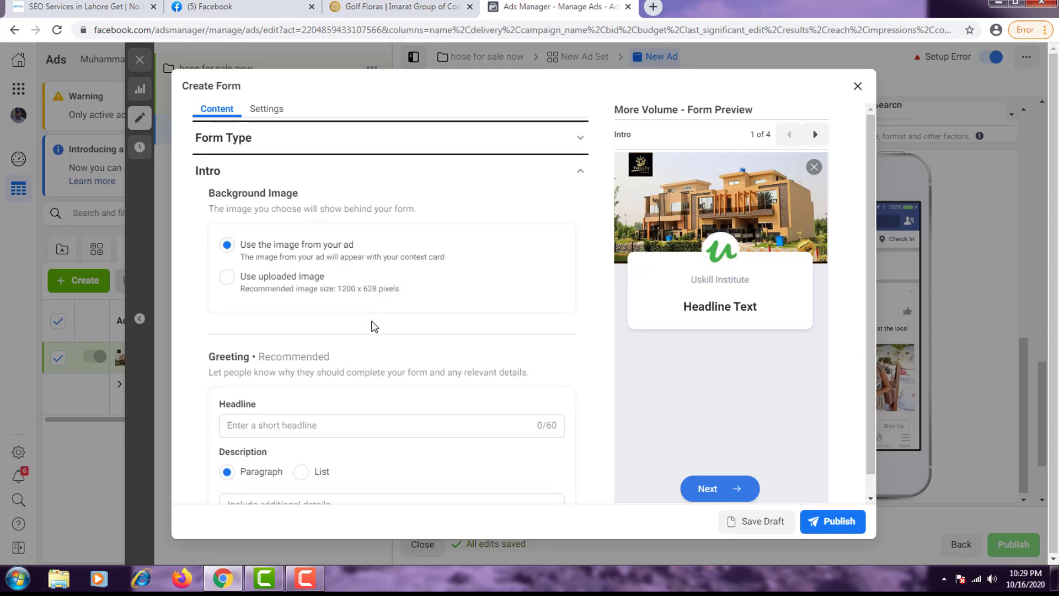
{"action": "scroll", "coordinate": [369, 398], "scroll_direction": "down", "scroll_amount": 2}
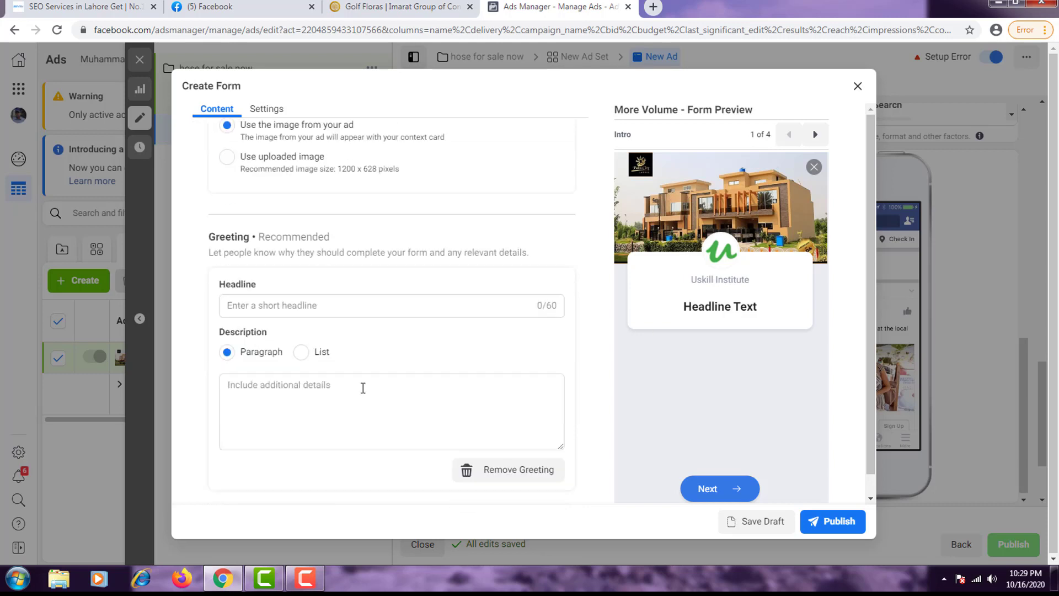
{"action": "left_click", "coordinate": [359, 293]}
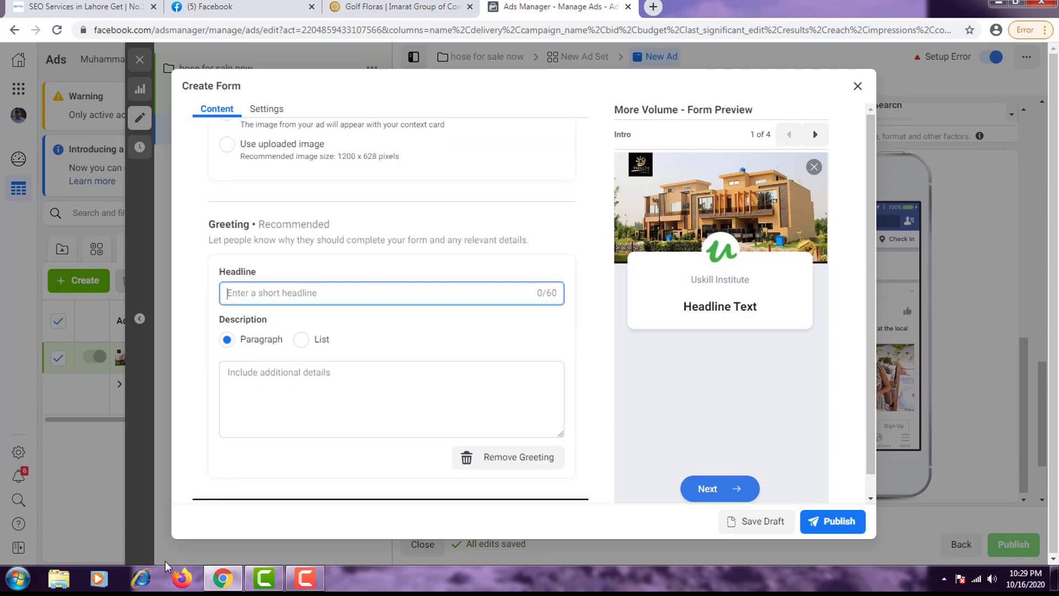
{"action": "mouse_move", "coordinate": [305, 578]}
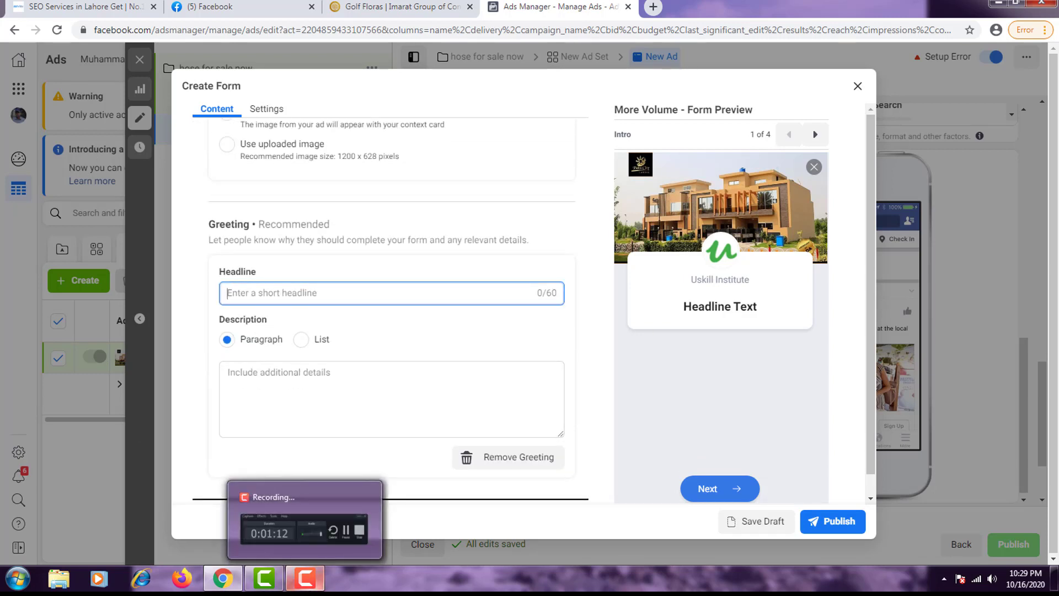
{"action": "type", "text": "5"}
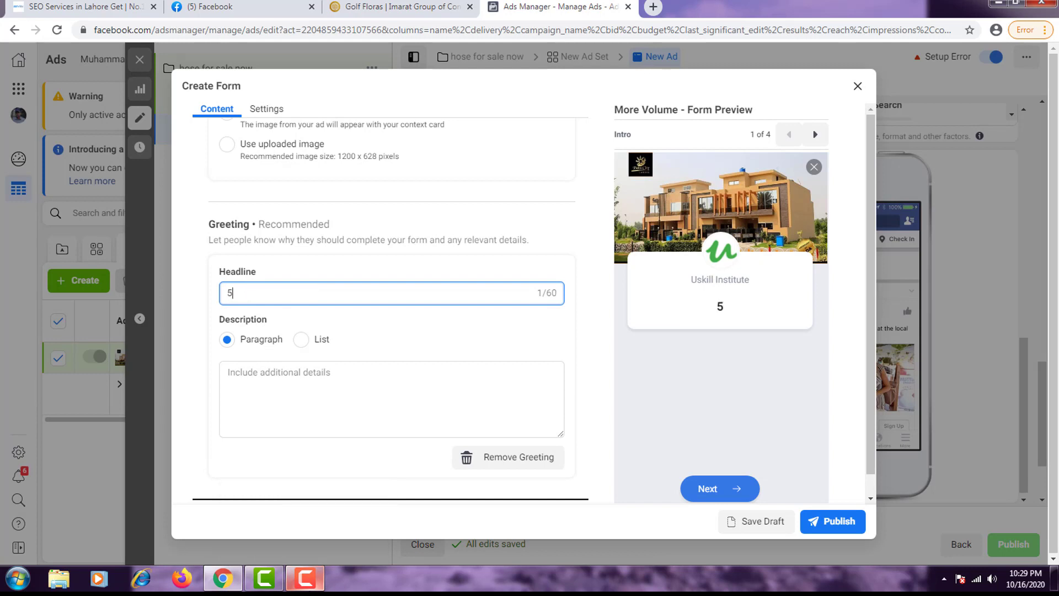
{"action": "type", "text": " Marla House H"}
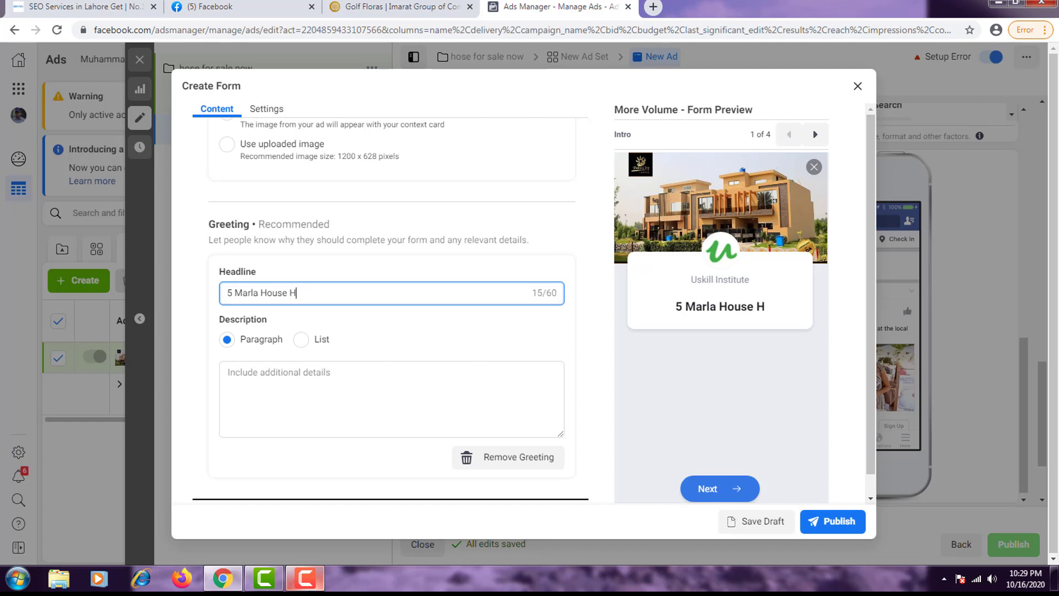
{"action": "key", "text": "BackSpace"}
{"action": "type", "text": "For Sale"}
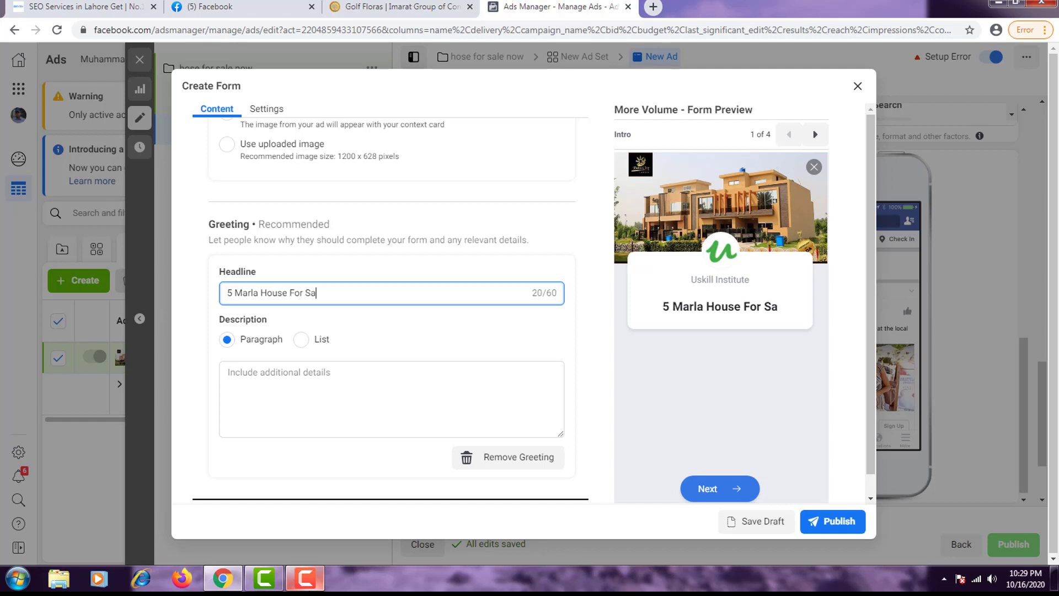
Copy the first three Urdu bullet lines from the Zameen.com lead form on Facebook into the greeting's paragraph description
{"action": "left_click", "coordinate": [365, 411]}
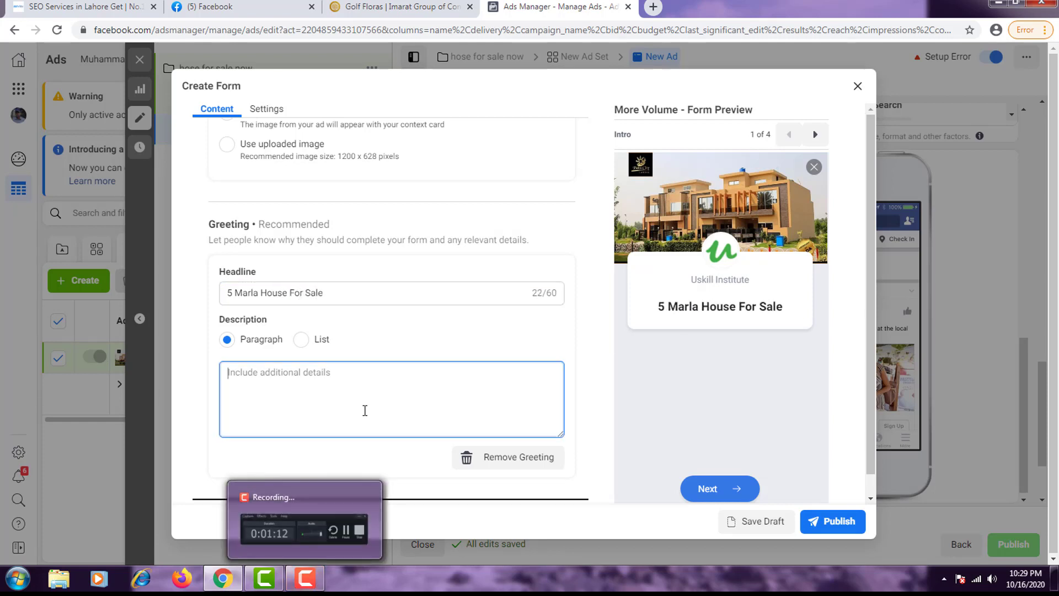
{"action": "key", "text": "ctrl+Tab"}
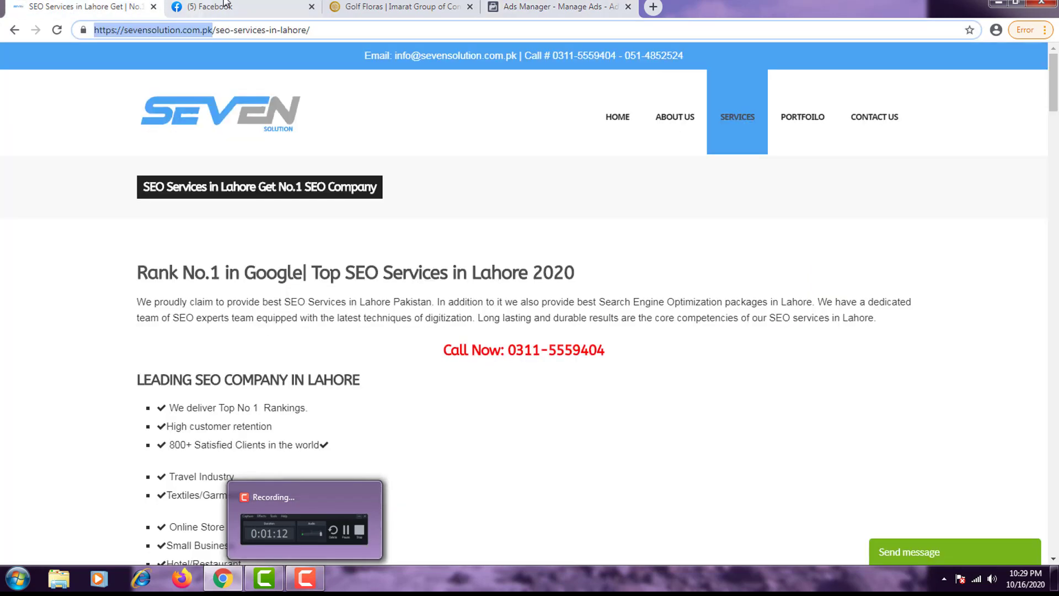
{"action": "key", "text": "ctrl+Tab"}
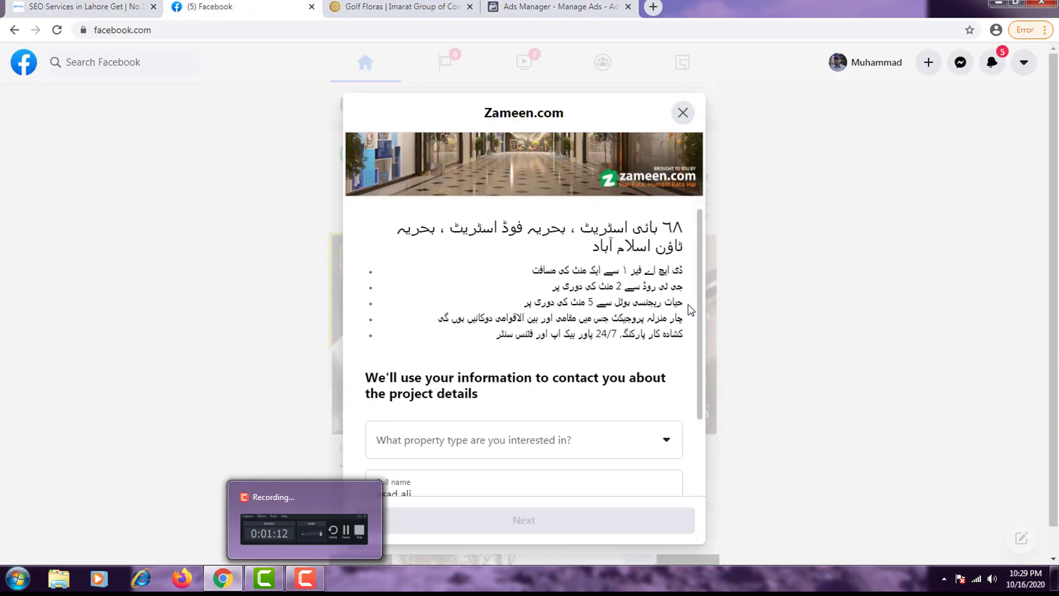
{"action": "mouse_move", "coordinate": [687, 266]}
{"action": "left_mouse_down"}
{"action": "mouse_move", "coordinate": [557, 287]}
{"action": "mouse_move", "coordinate": [566, 300]}
{"action": "mouse_move", "coordinate": [694, 278]}
{"action": "left_mouse_up"}
{"action": "key", "text": "ctrl+c"}
{"action": "left_click", "coordinate": [539, 303]}
{"action": "left_click", "coordinate": [557, 7]}
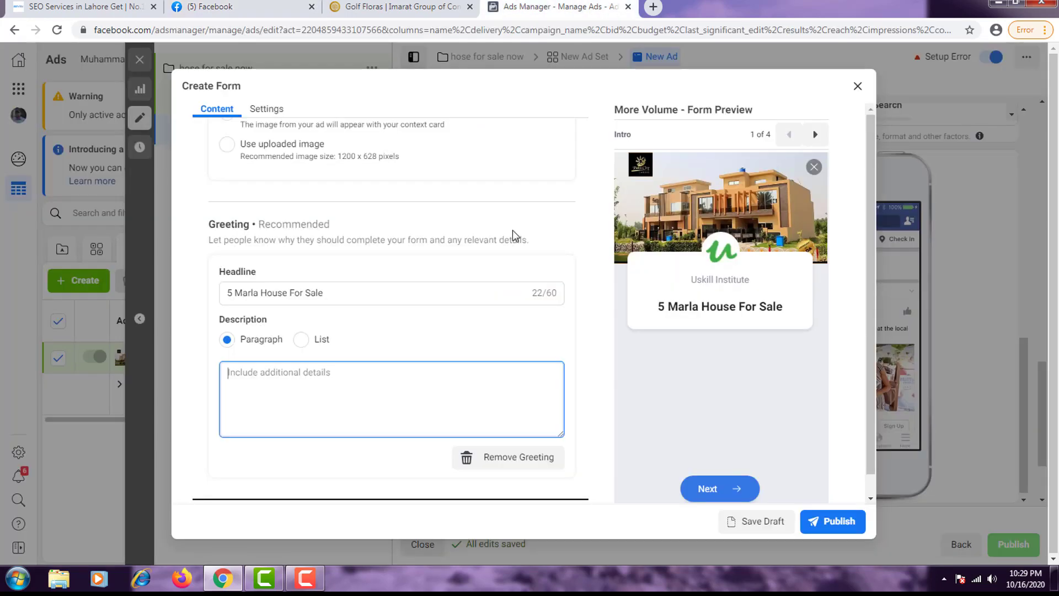
{"action": "key", "text": "ctrl+v"}
Add the Phone number contact field to the form's prefill questions
{"action": "scroll", "coordinate": [607, 389], "scroll_direction": "down", "scroll_amount": 1}
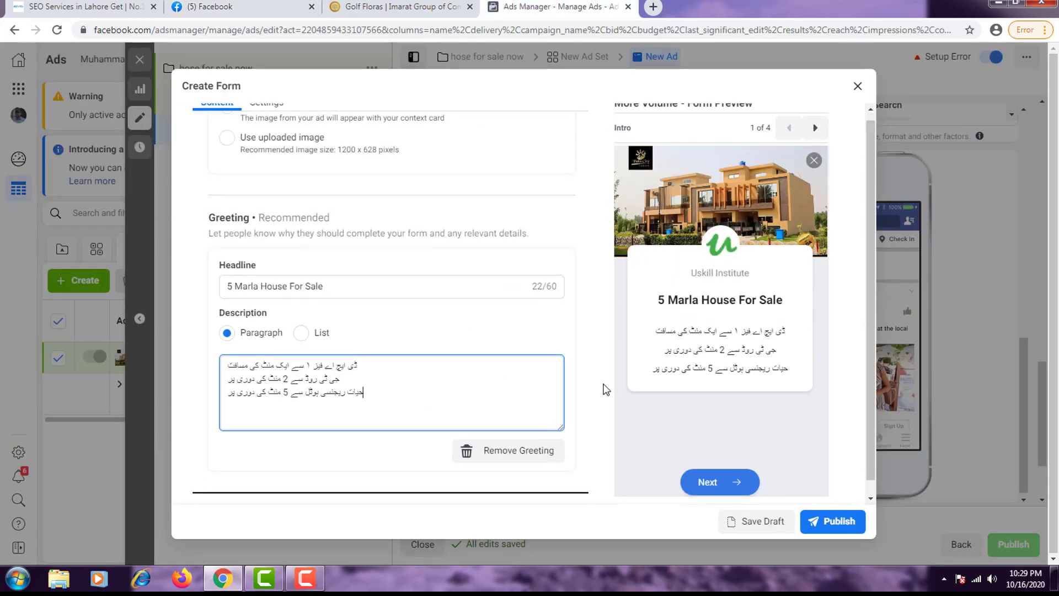
{"action": "scroll", "coordinate": [356, 443], "scroll_direction": "down", "scroll_amount": 2}
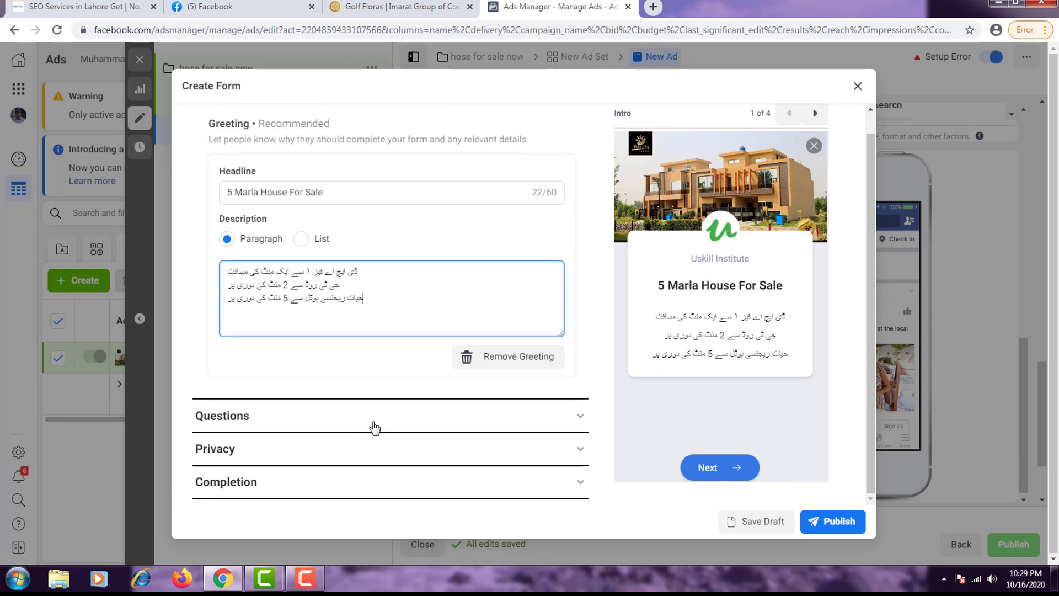
{"action": "left_click", "coordinate": [254, 426]}
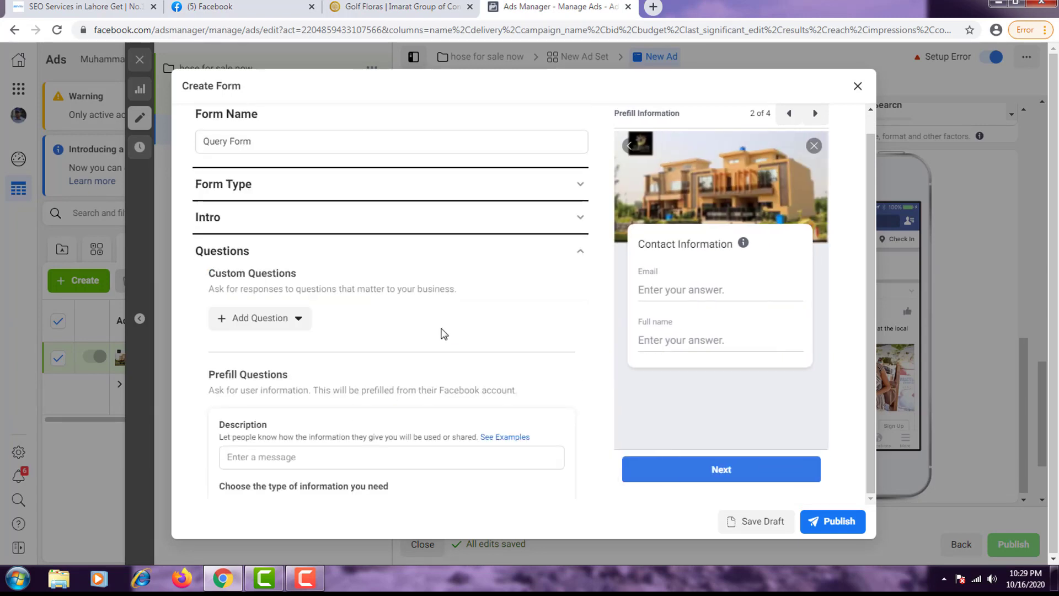
{"action": "scroll", "coordinate": [331, 352], "scroll_direction": "down", "scroll_amount": 3}
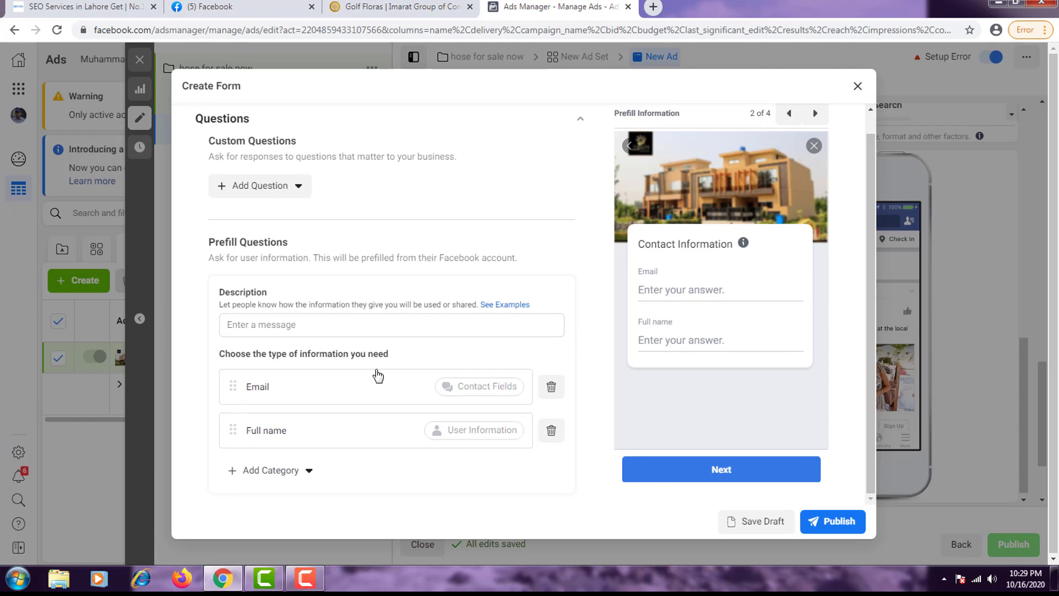
{"action": "scroll", "coordinate": [327, 392], "scroll_direction": "down", "scroll_amount": 1}
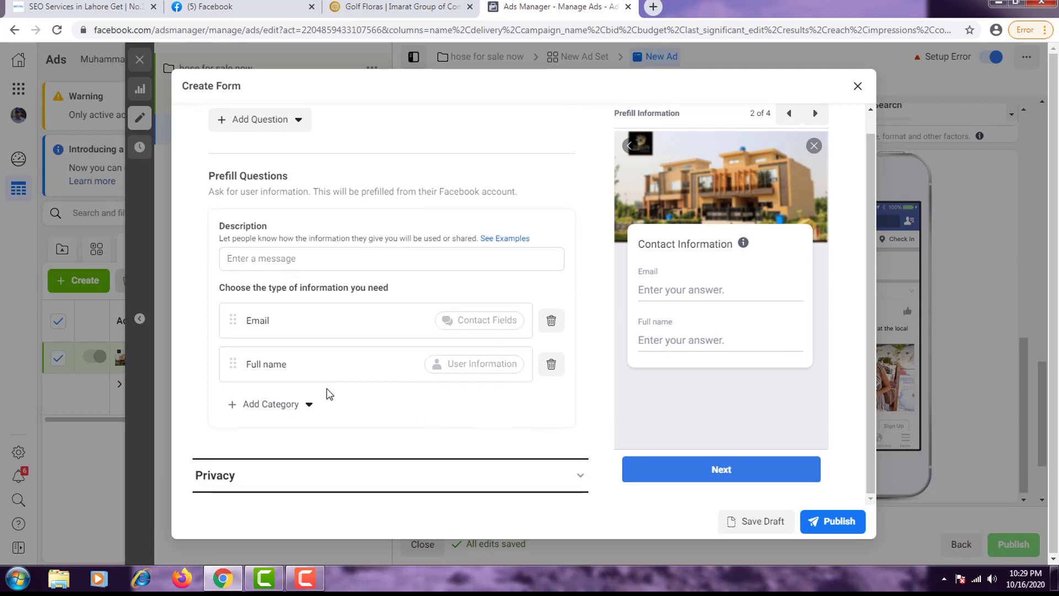
{"action": "left_click", "coordinate": [309, 408]}
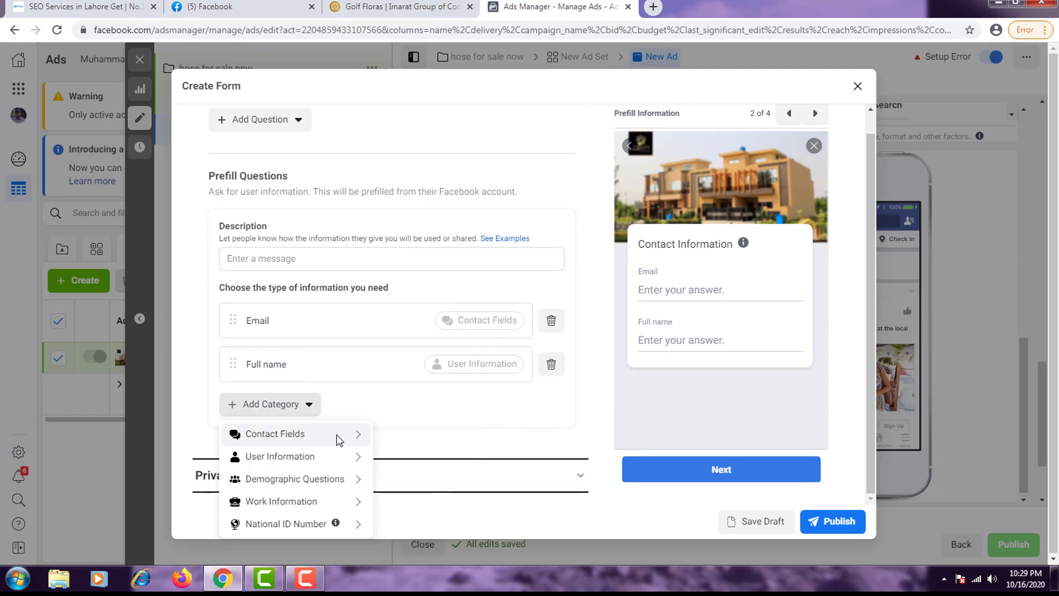
{"action": "mouse_move", "coordinate": [353, 436]}
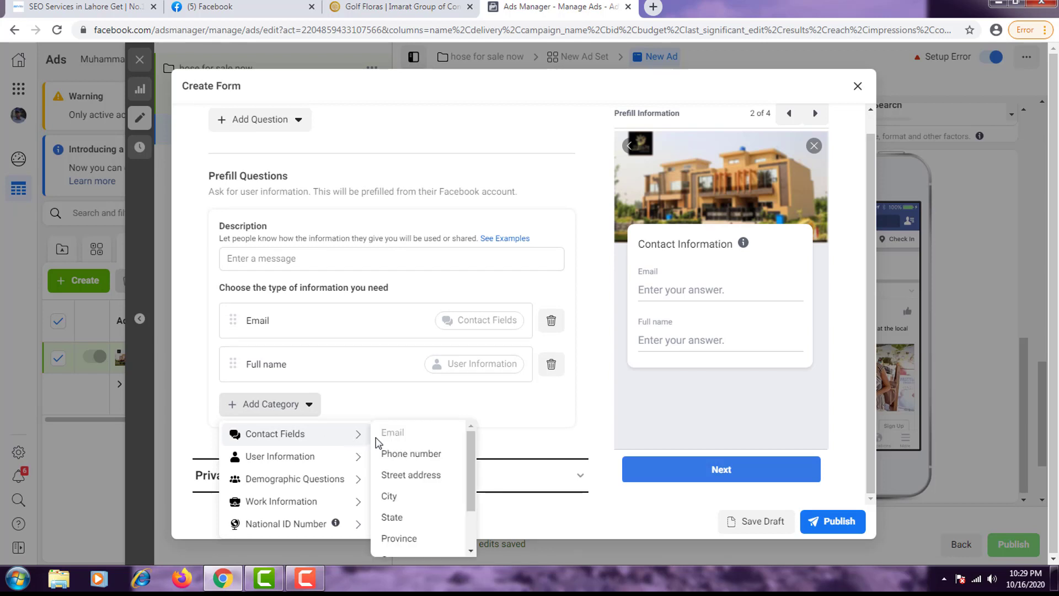
{"action": "left_click", "coordinate": [409, 454]}
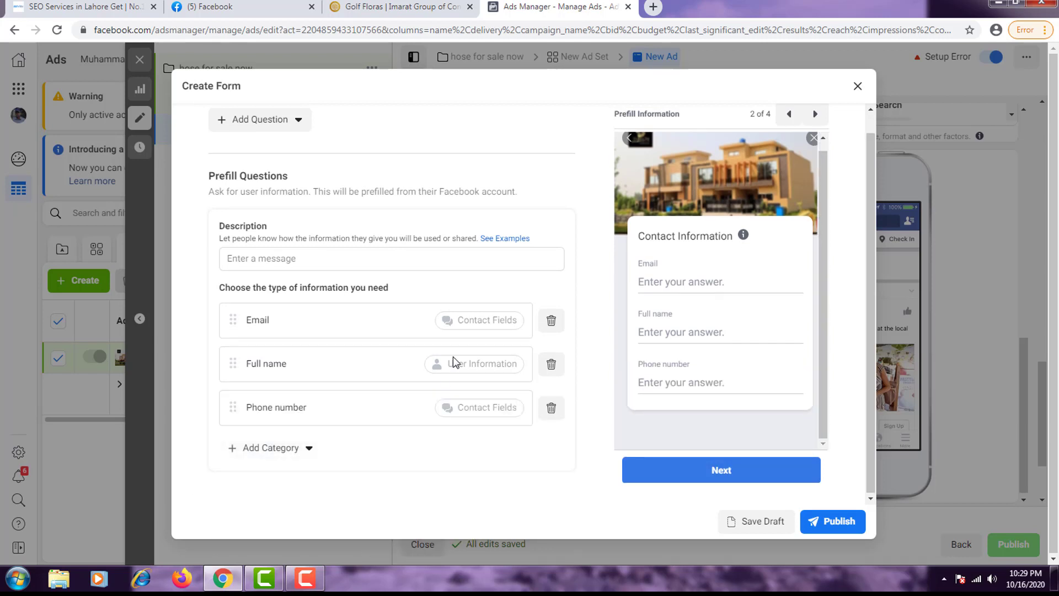
Add the City contact field to the form's prefill questions
{"action": "left_click", "coordinate": [299, 449]}
{"action": "mouse_move", "coordinate": [367, 425]}
{"action": "mouse_move", "coordinate": [334, 333]}
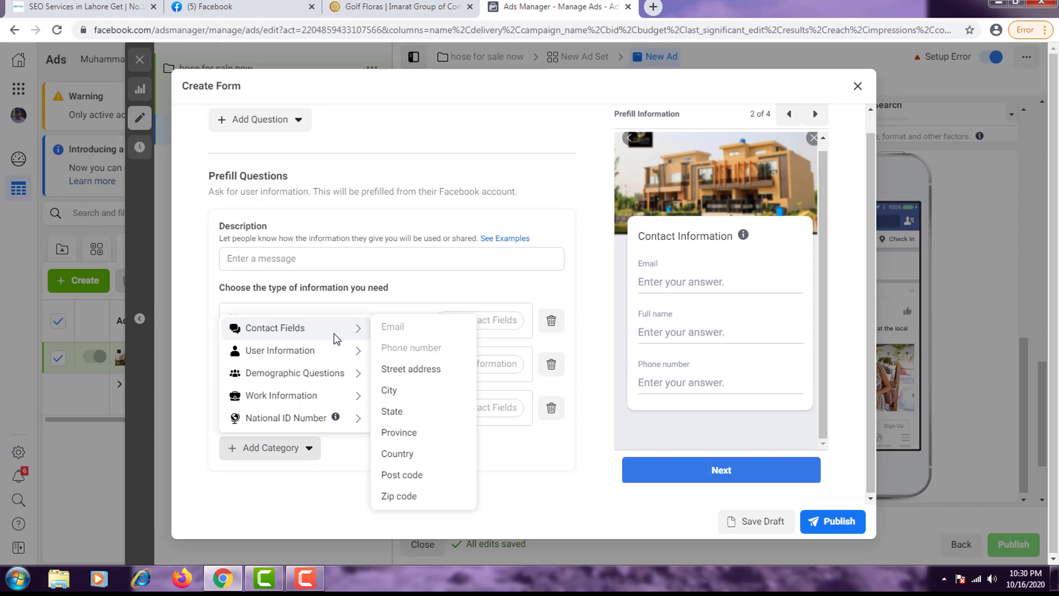
{"action": "left_click", "coordinate": [389, 390]}
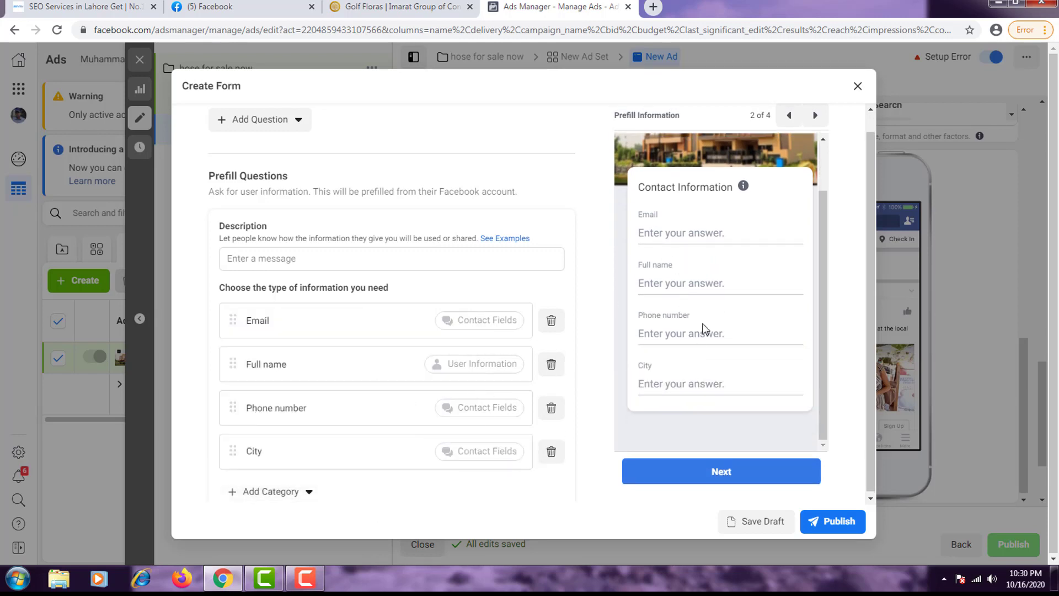
Review the contact, user information and demographic fields available for the form's prefill questions
{"action": "scroll", "coordinate": [327, 414], "scroll_direction": "down", "scroll_amount": 2}
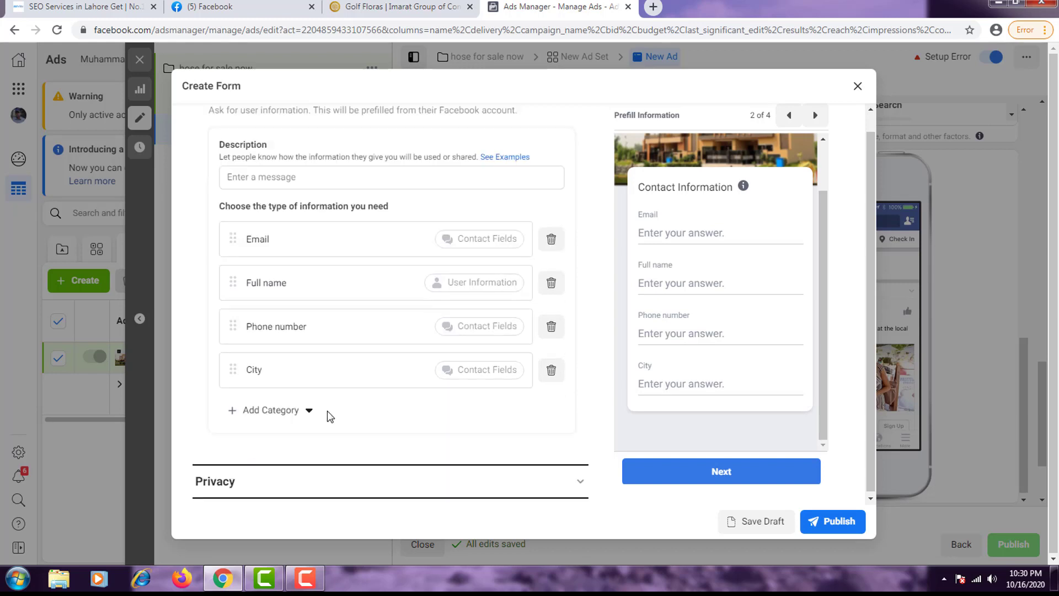
{"action": "left_click", "coordinate": [304, 386]}
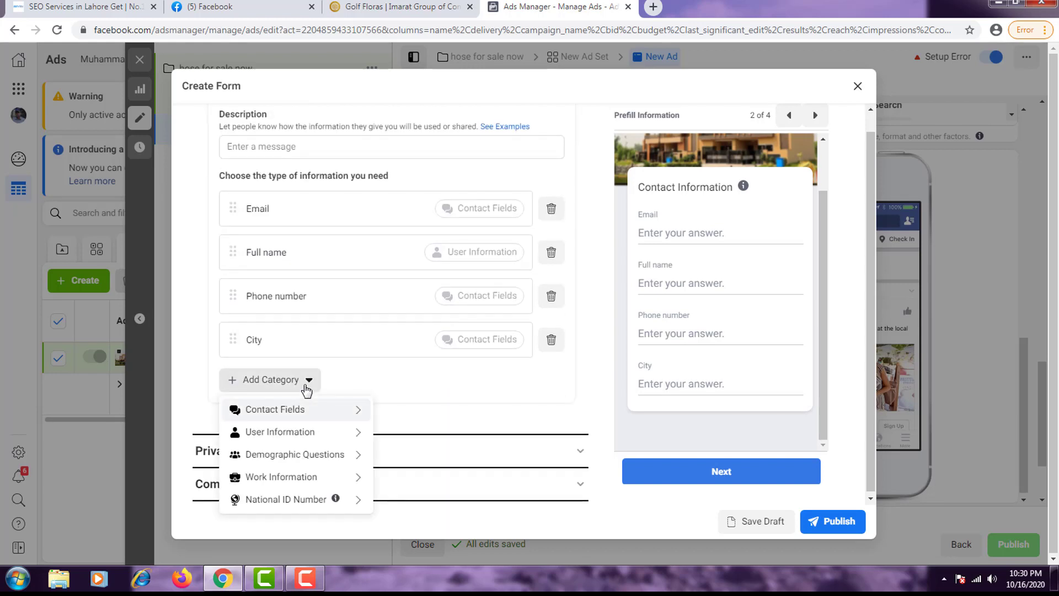
{"action": "mouse_move", "coordinate": [309, 409]}
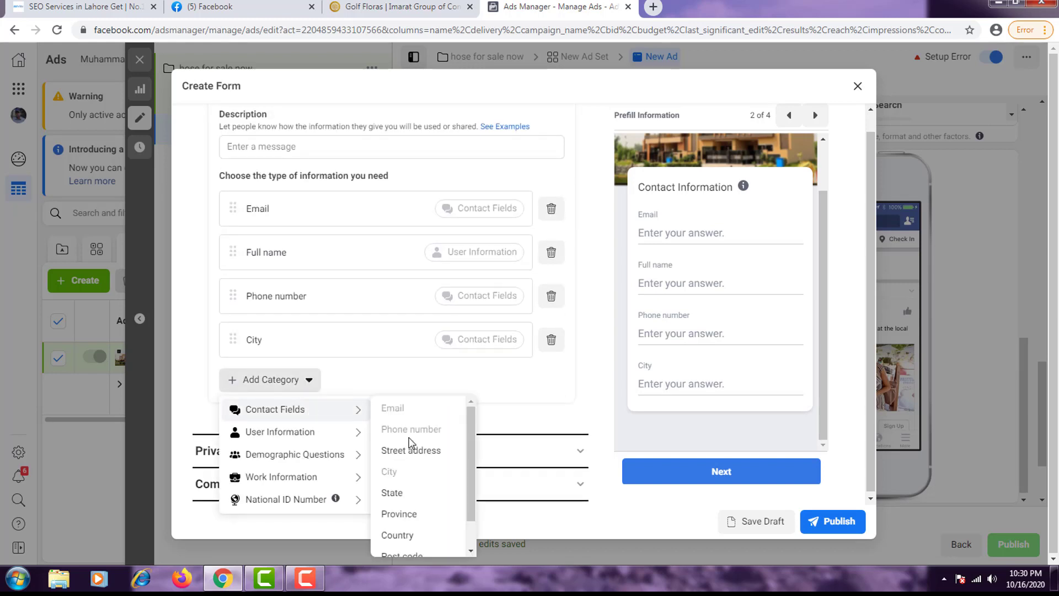
{"action": "scroll", "coordinate": [414, 450], "scroll_direction": "down", "scroll_amount": 1}
{"action": "mouse_move", "coordinate": [331, 439]}
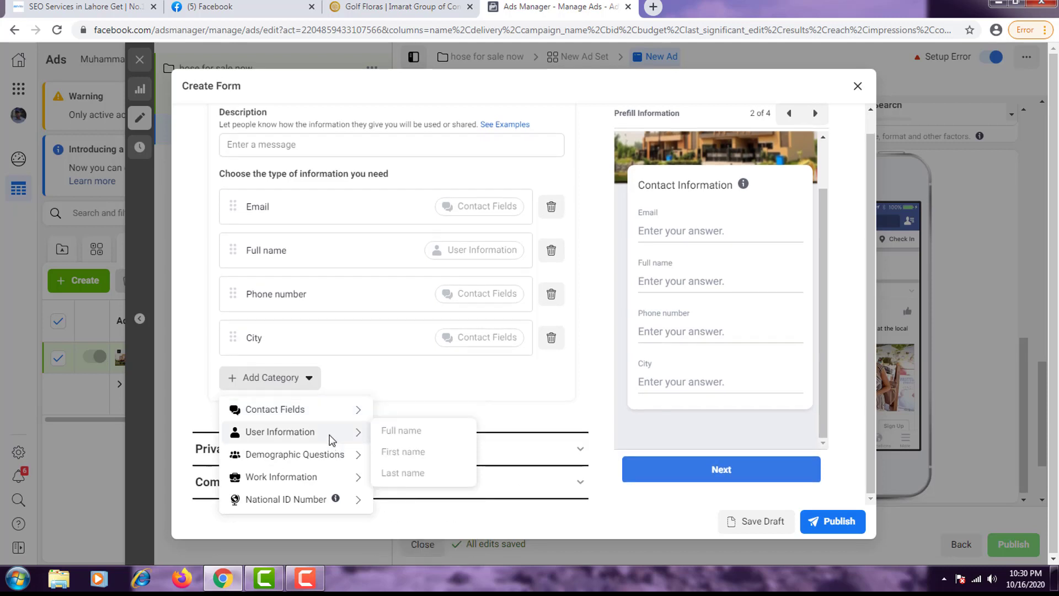
{"action": "mouse_move", "coordinate": [324, 499]}
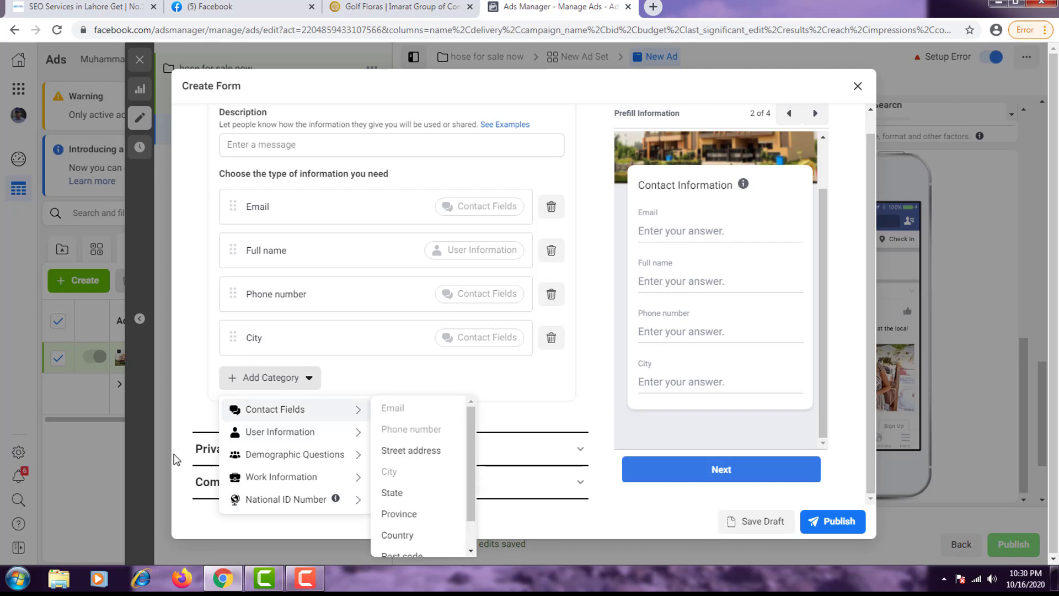
{"action": "mouse_move", "coordinate": [226, 456]}
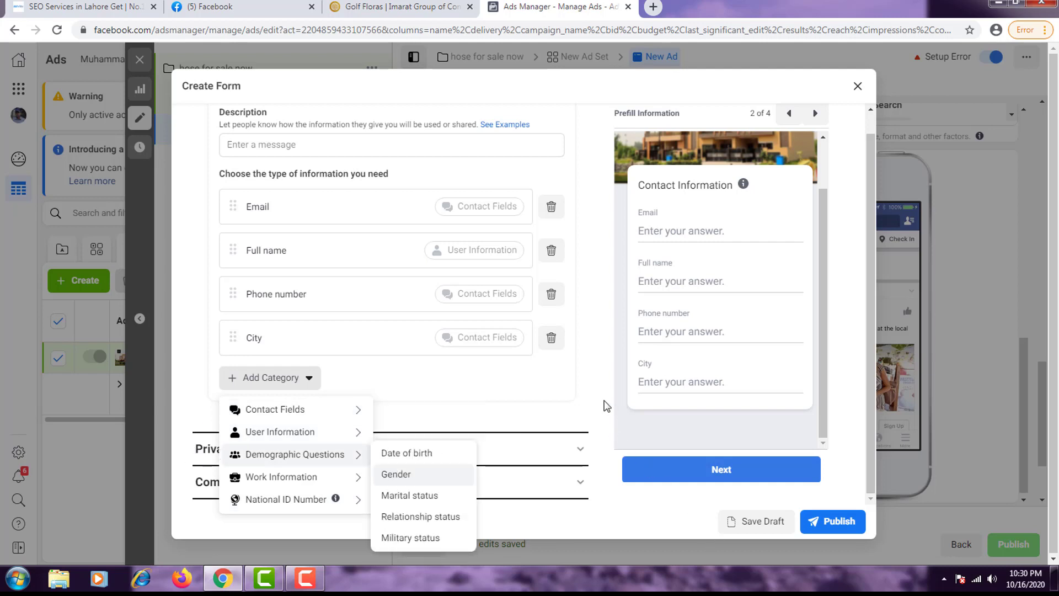
{"action": "left_click", "coordinate": [480, 404]}
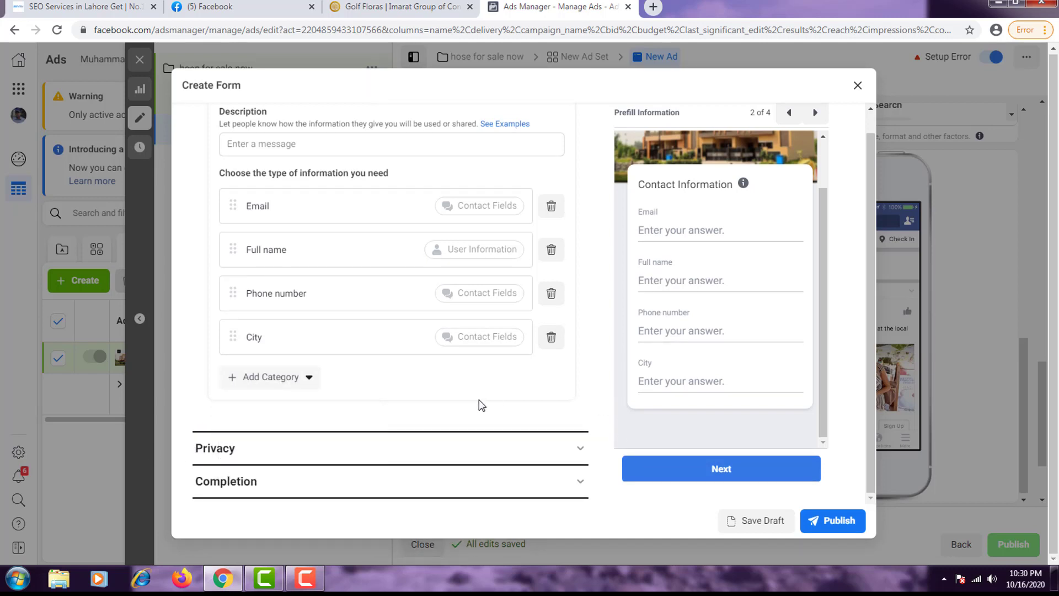
{"action": "left_click", "coordinate": [307, 448]}
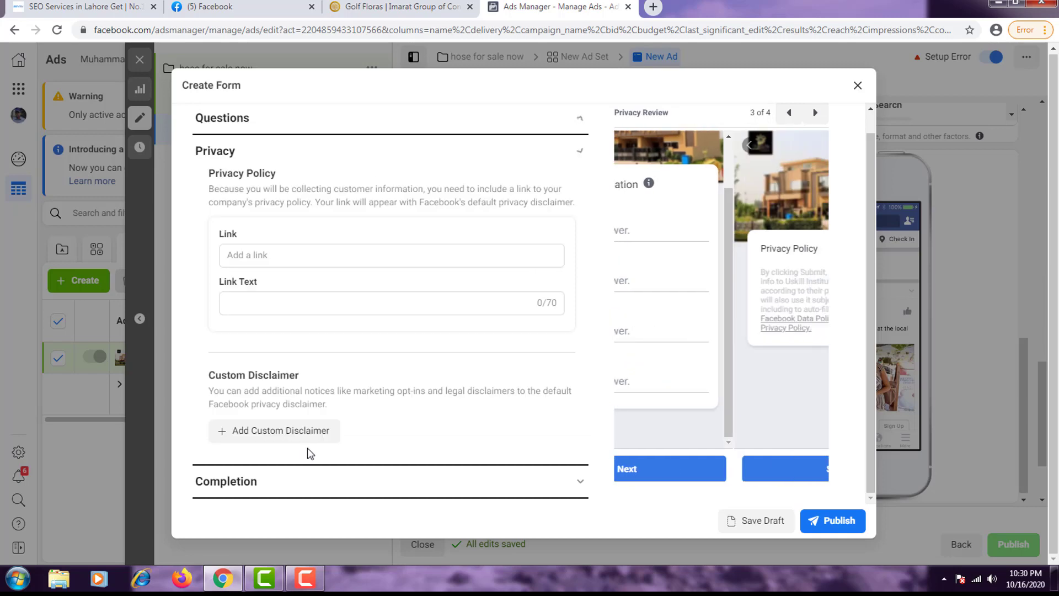
{"action": "left_click", "coordinate": [356, 259]}
{"action": "left_click", "coordinate": [83, 7]}
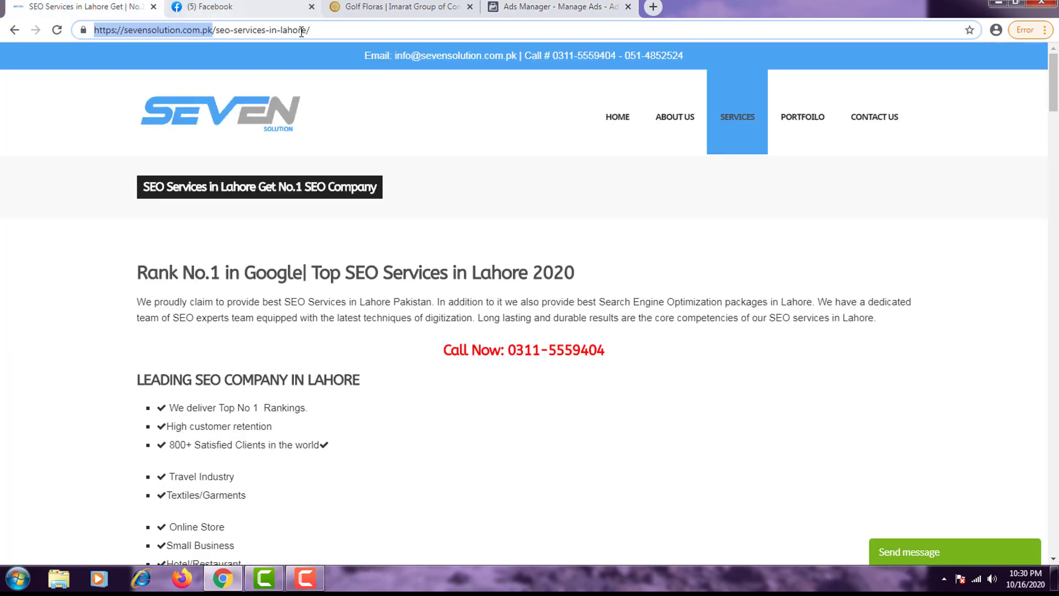
{"action": "right_click", "coordinate": [181, 30]}
{"action": "left_click", "coordinate": [192, 76]}
{"action": "left_click", "coordinate": [560, 7]}
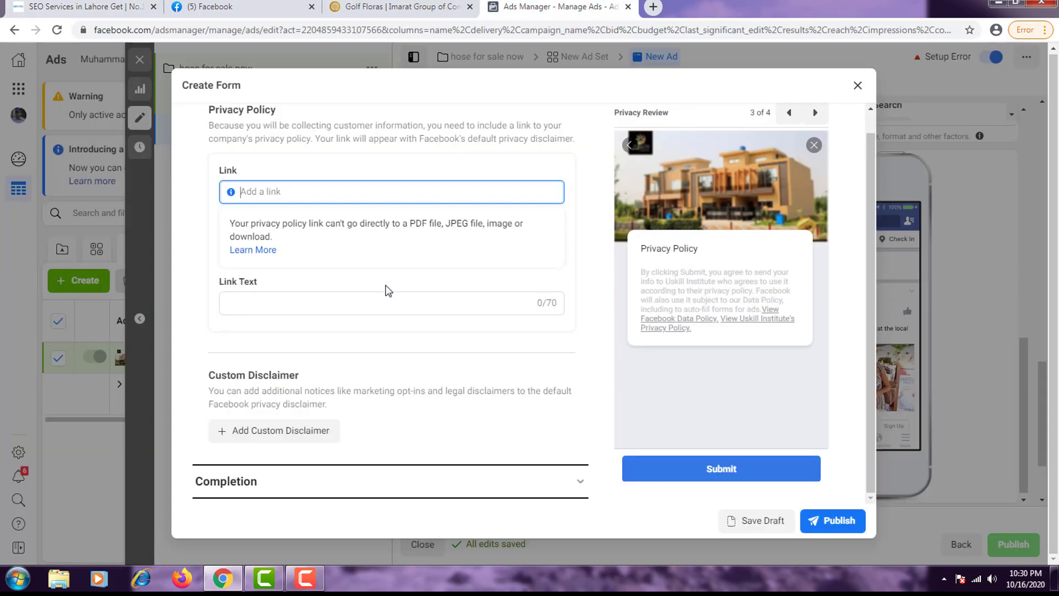
{"action": "key", "text": "ctrl+v"}
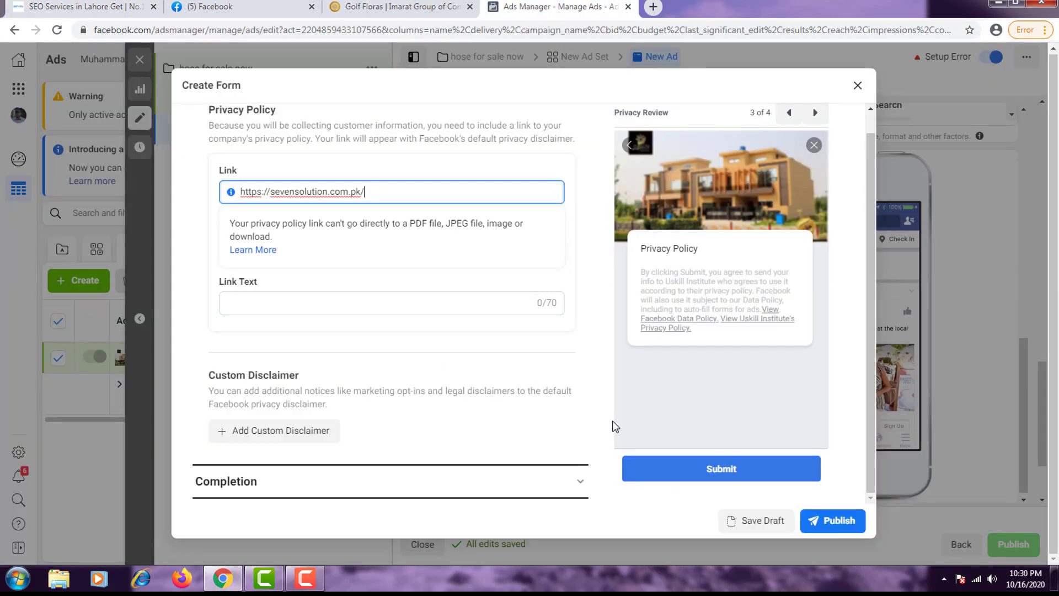
Enter "Please Fill Now" as the description of the prefill questions and try to publish the form
{"action": "left_click", "coordinate": [824, 527]}
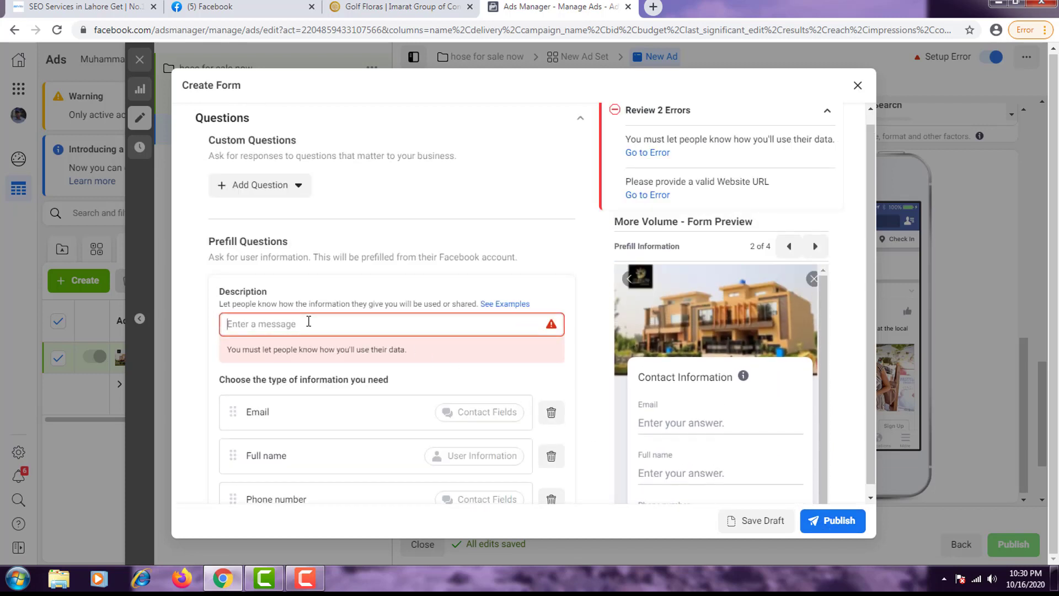
{"action": "left_click", "coordinate": [312, 324]}
{"action": "type", "text": "?P"}
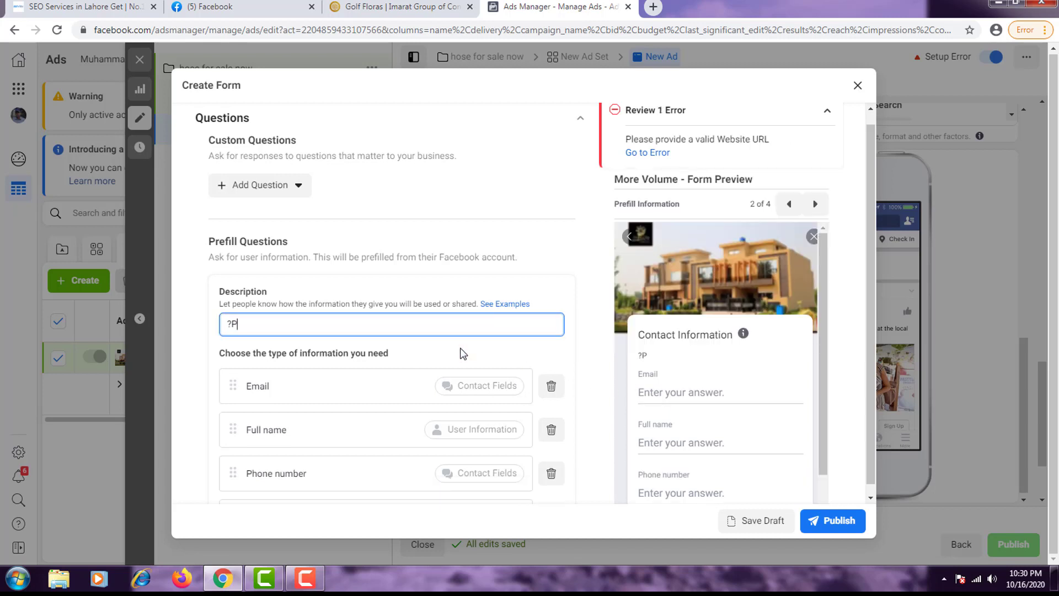
{"action": "key", "text": "BackSpace"}
{"action": "type", "text": "Please Fill Now"}
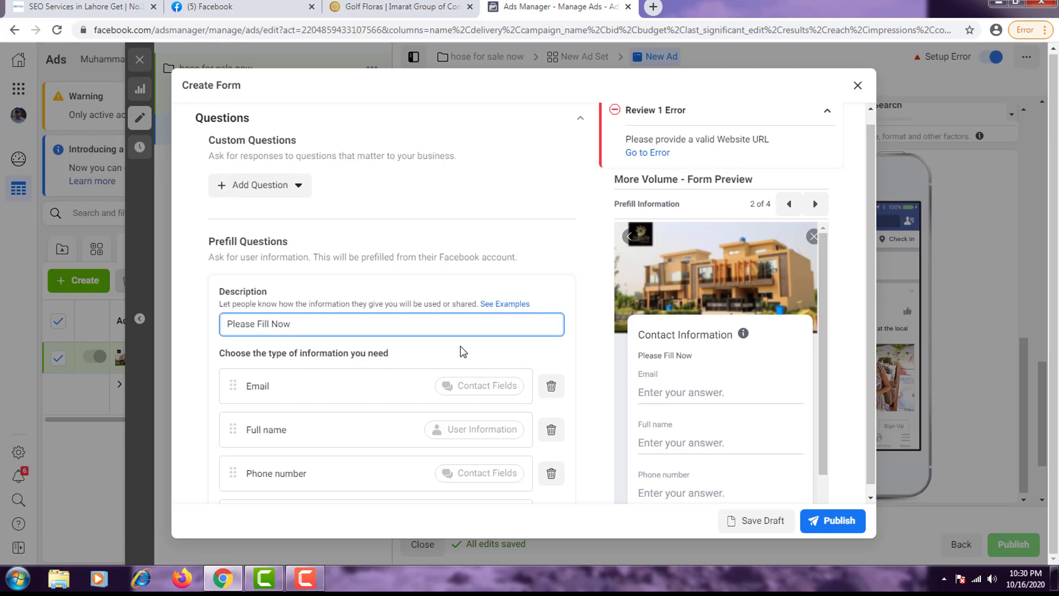
{"action": "scroll", "coordinate": [488, 353], "scroll_direction": "down", "scroll_amount": 5}
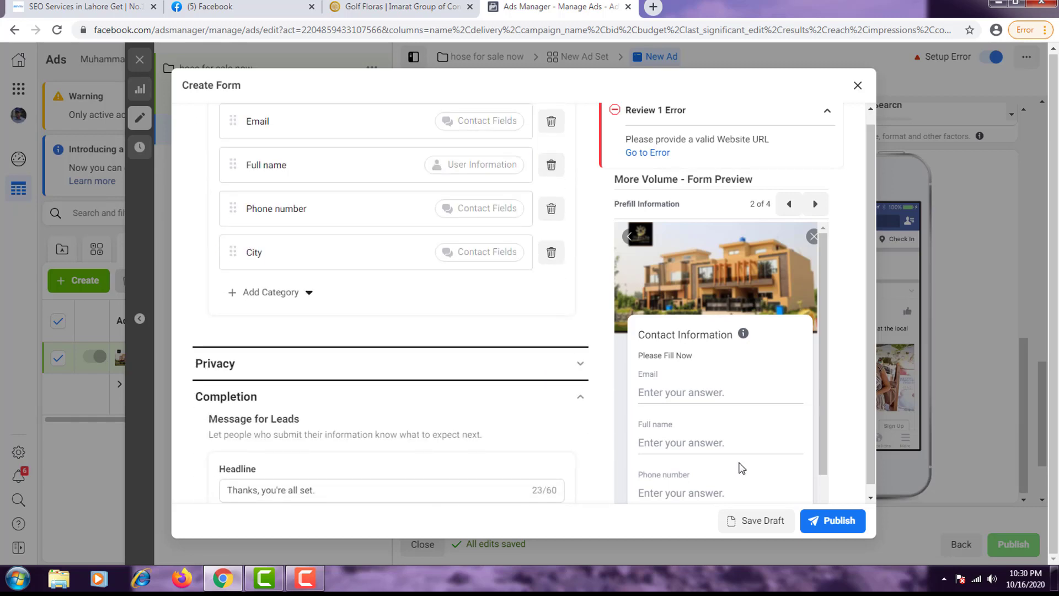
{"action": "left_click", "coordinate": [815, 522]}
{"action": "left_click", "coordinate": [356, 422]}
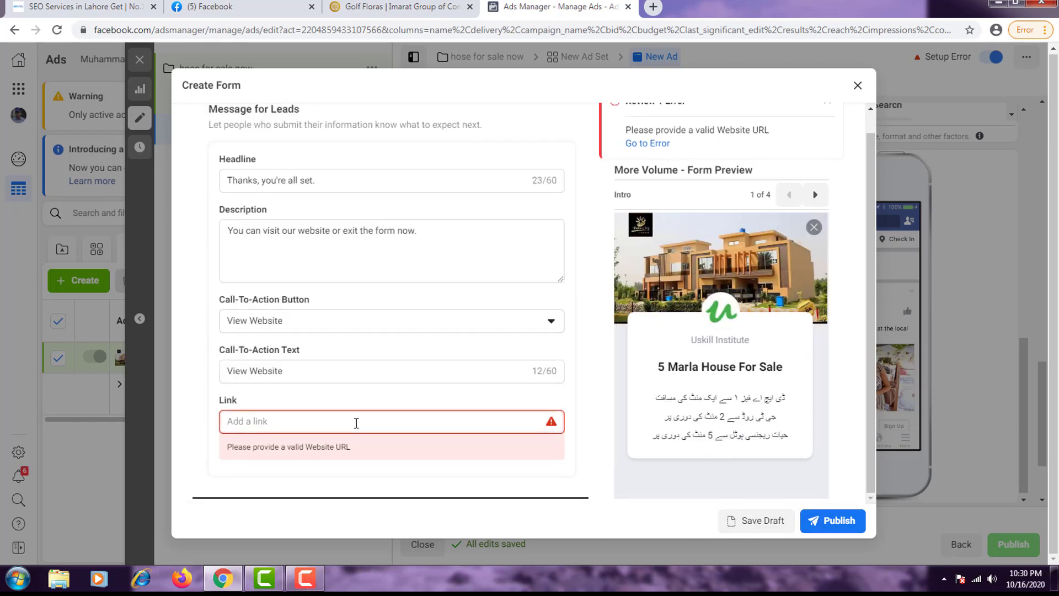
{"action": "key", "text": "ctrl+1"}
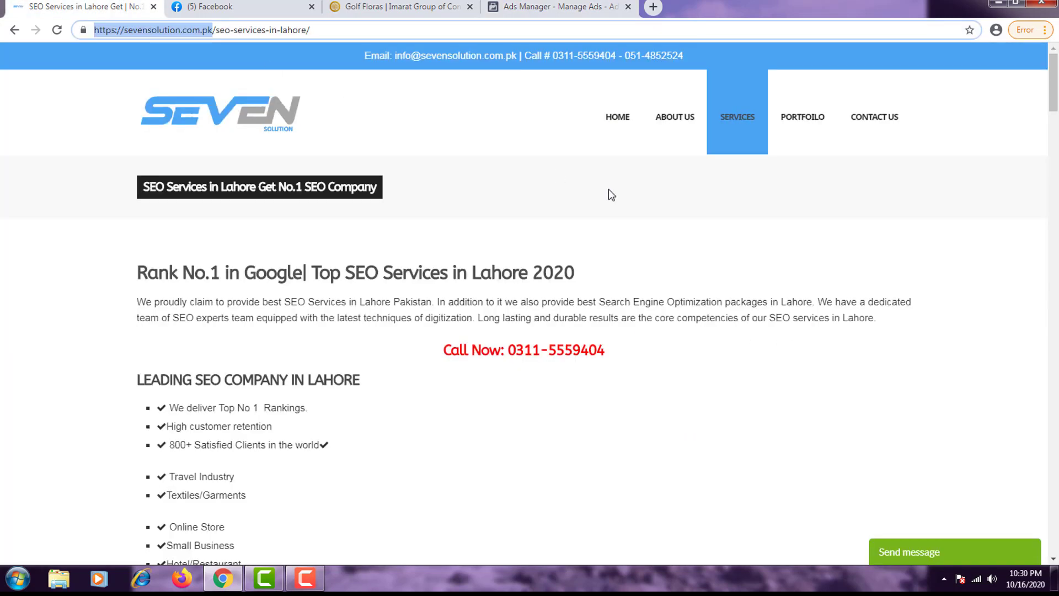
{"action": "triple_click", "coordinate": [298, 30]}
{"action": "right_click", "coordinate": [298, 30]}
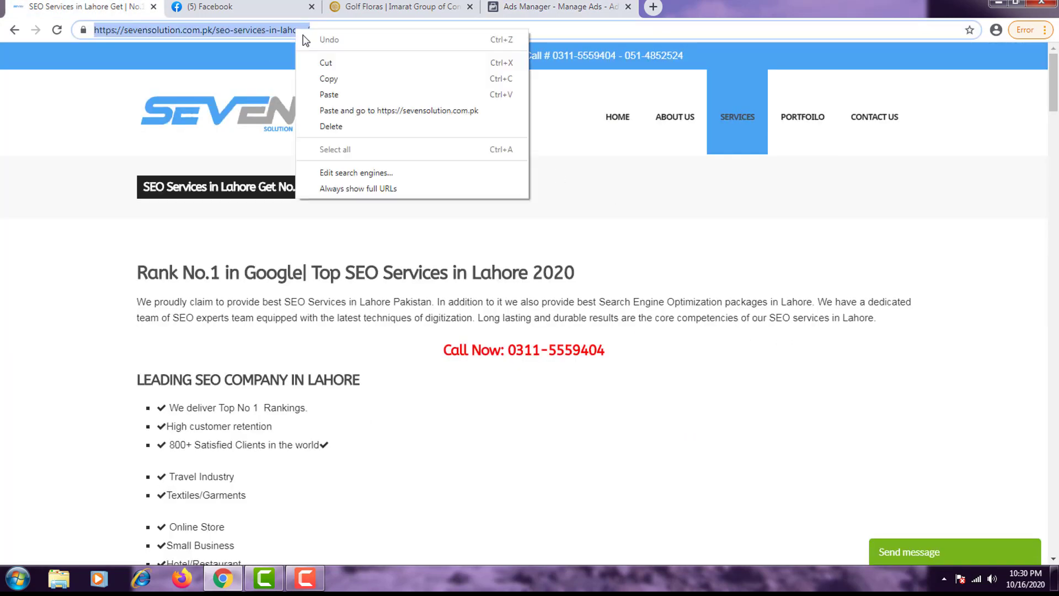
{"action": "left_click", "coordinate": [331, 78]}
{"action": "scroll", "coordinate": [588, 328], "scroll_direction": "down", "scroll_amount": 6}
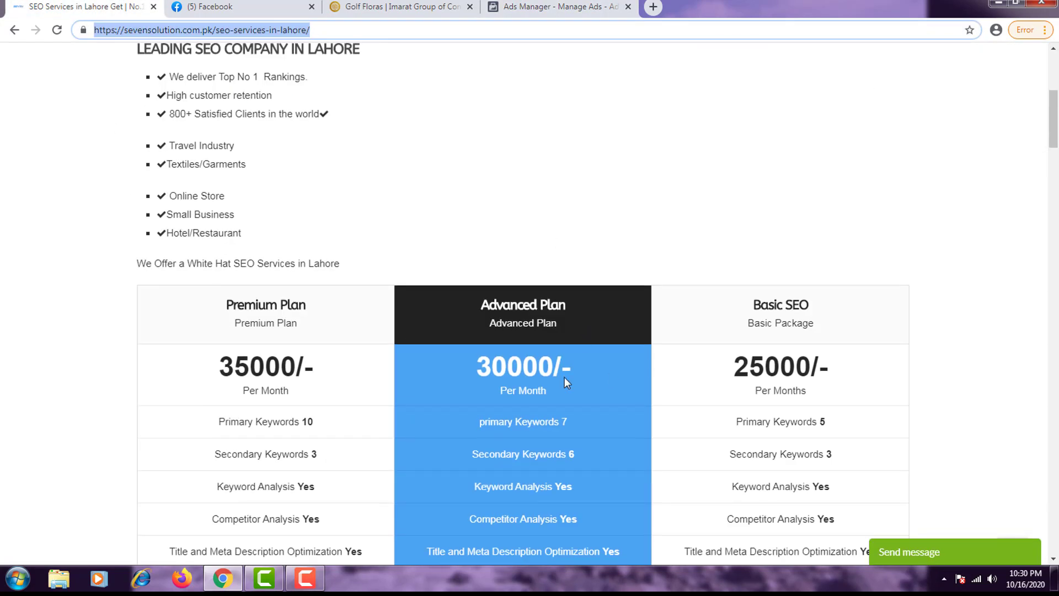
{"action": "scroll", "coordinate": [564, 377], "scroll_direction": "down", "scroll_amount": 18}
{"action": "scroll", "coordinate": [352, 367], "scroll_direction": "down", "scroll_amount": 5}
{"action": "key", "text": "ctrl+4"}
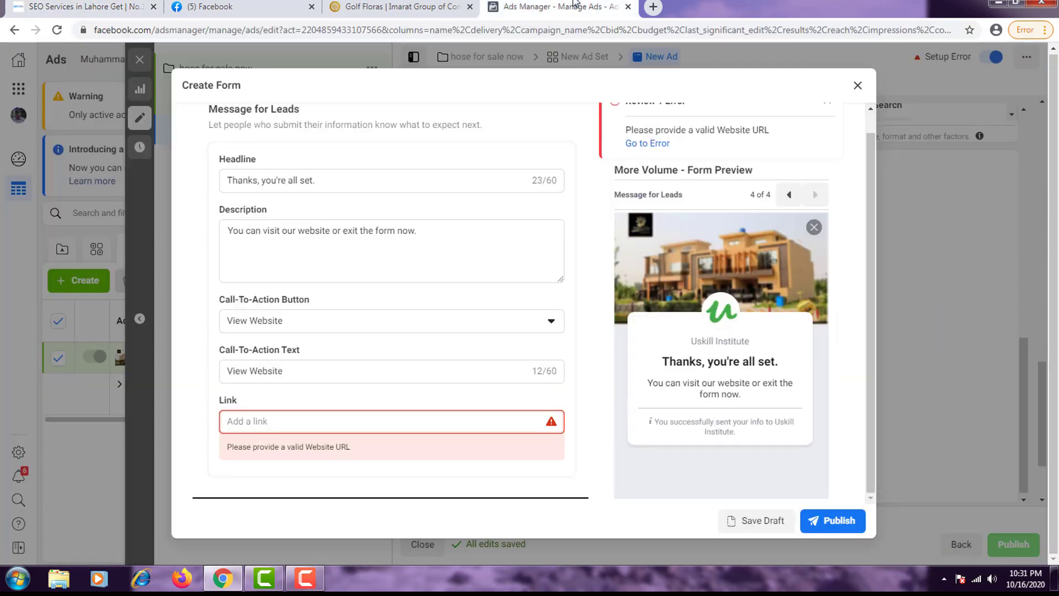
{"action": "key", "text": "ctrl+v"}
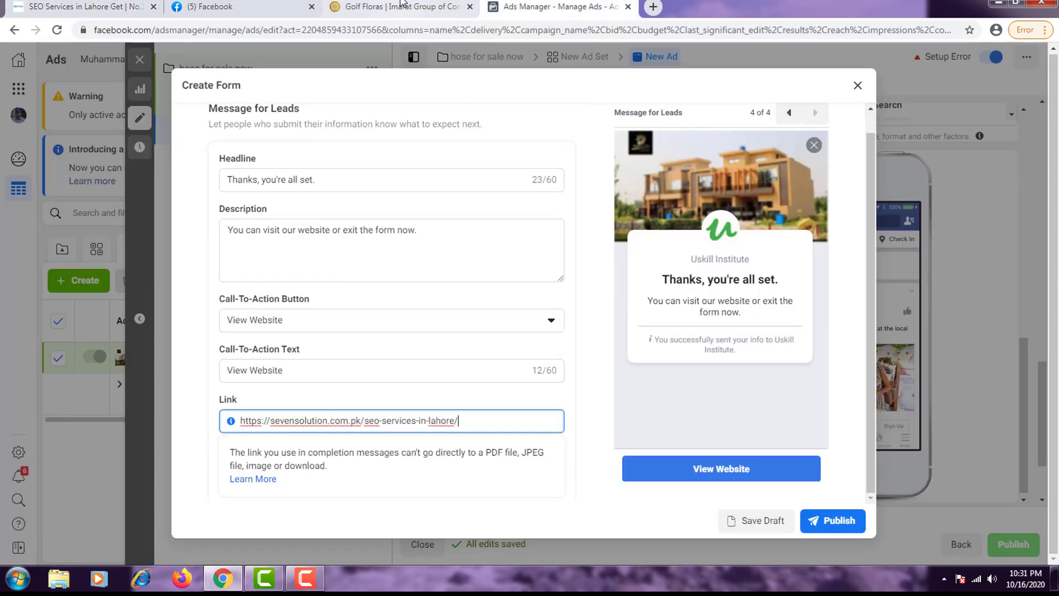
Reload the Imarat Golf Floras page with the fbclid parameter removed from its address
{"action": "key", "text": "ctrl+3"}
{"action": "scroll", "coordinate": [572, 314], "scroll_direction": "down", "scroll_amount": 5}
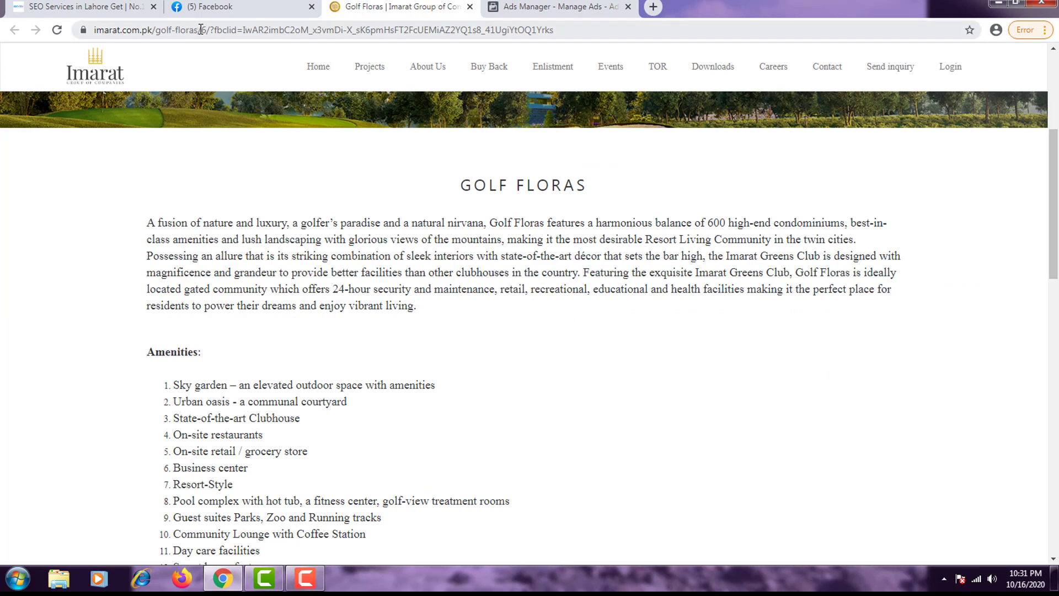
{"action": "left_click_drag", "start_coordinate": [213, 29], "coordinate": [899, 33]}
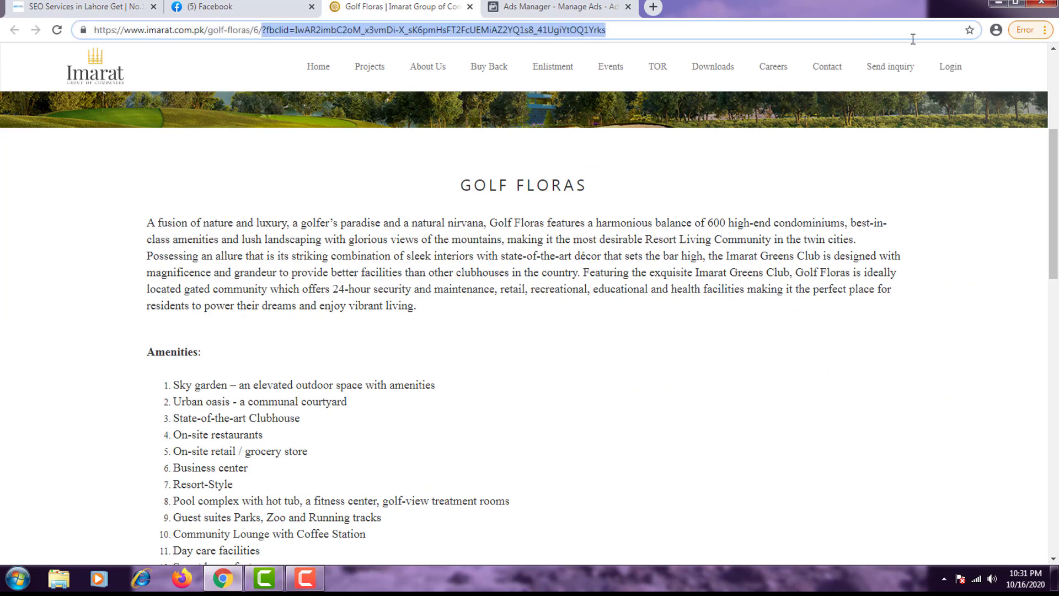
{"action": "key", "text": "BackSpace"}
{"action": "key", "text": "Return"}
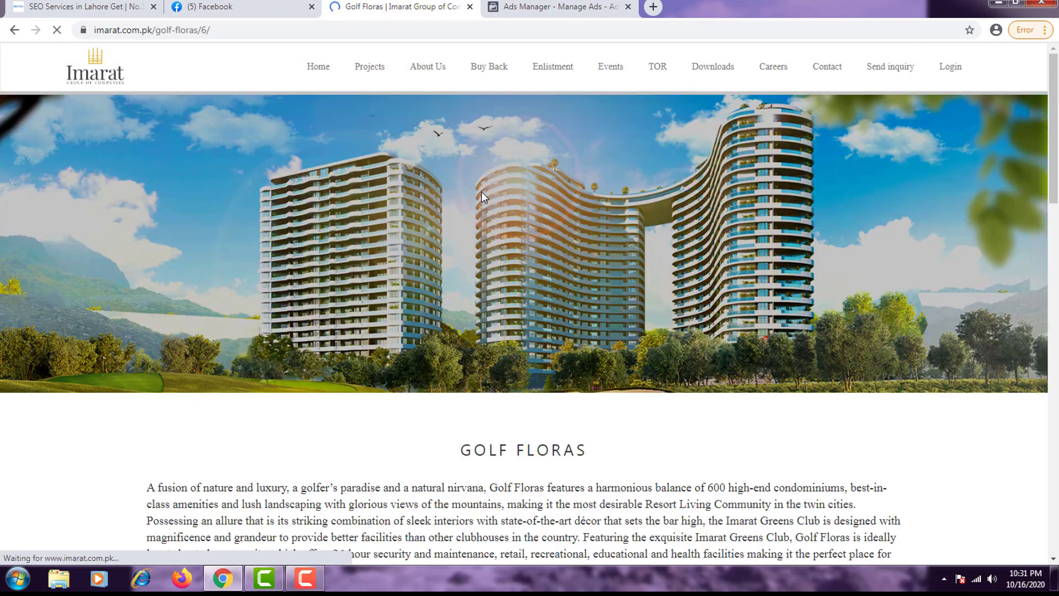
{"action": "left_click", "coordinate": [236, 31]}
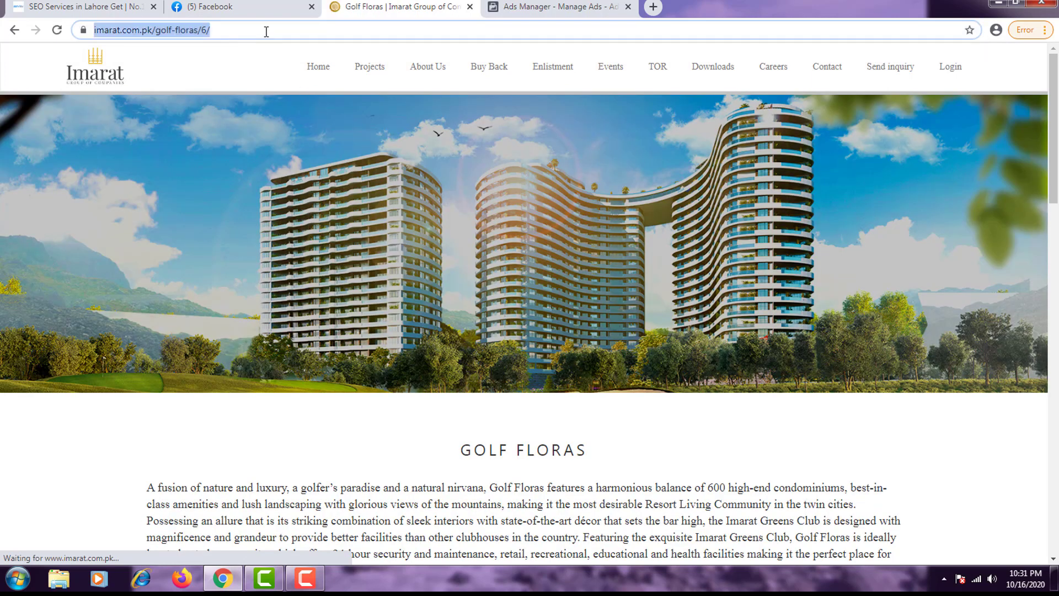
{"action": "key", "text": "ctrl+c"}
{"action": "left_click", "coordinate": [574, 7]}
{"action": "triple_click", "coordinate": [437, 421]}
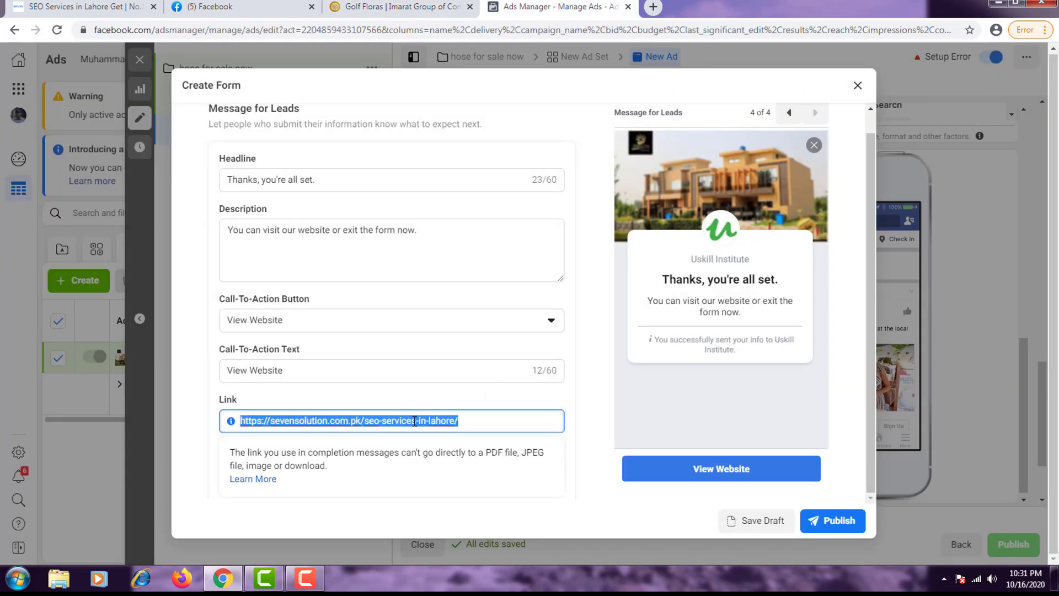
{"action": "key", "text": "ctrl+v"}
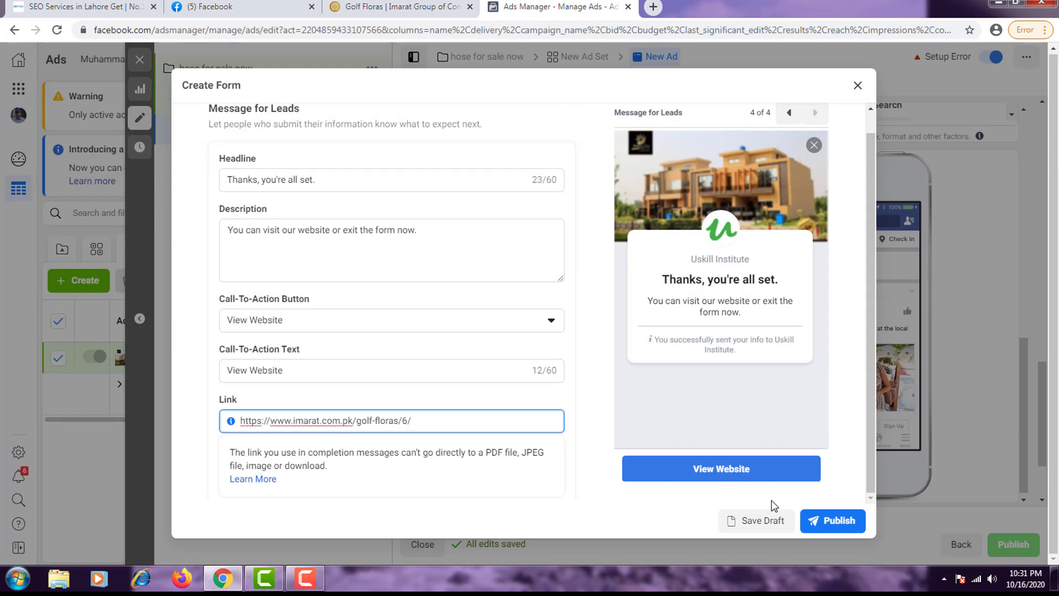
{"action": "left_click", "coordinate": [840, 525]}
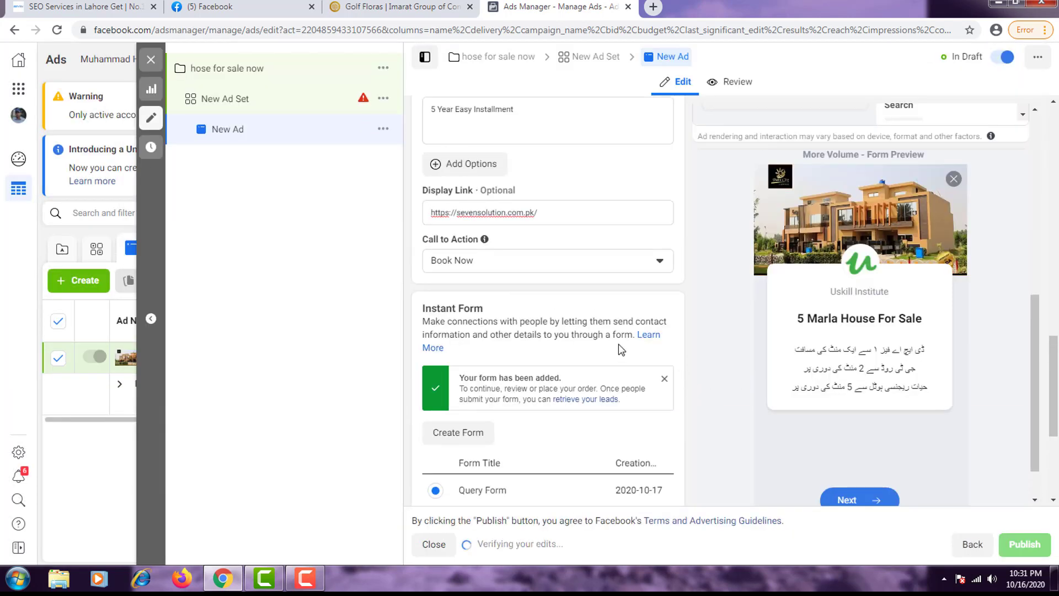
Check the new ad's form and tracking settings, and examine the details and options under Verifying Your Changes
{"action": "scroll", "coordinate": [690, 342], "scroll_direction": "down", "scroll_amount": 4}
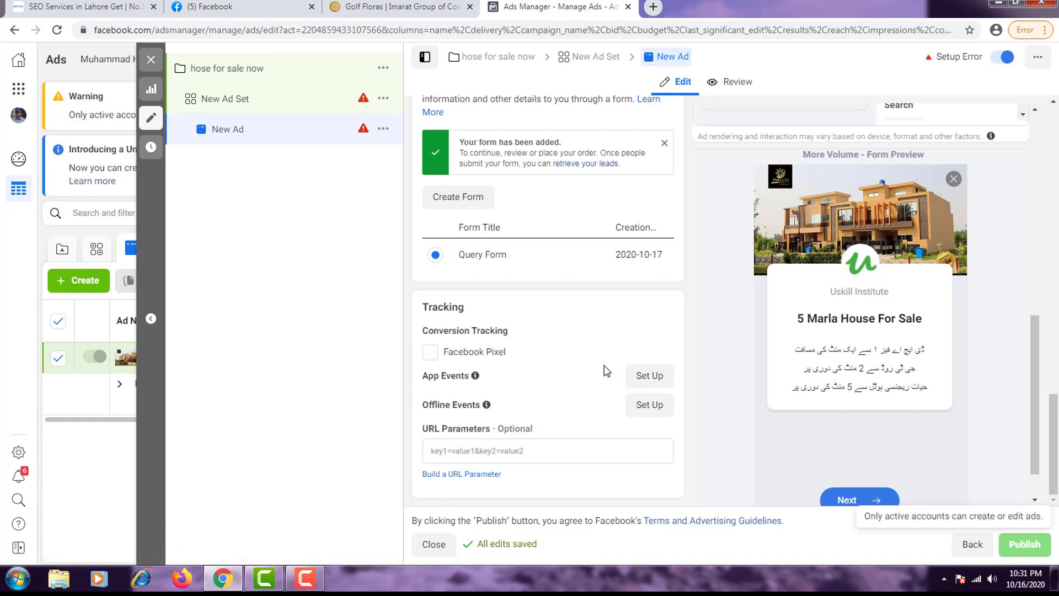
{"action": "scroll", "coordinate": [607, 371], "scroll_direction": "up", "scroll_amount": 5}
{"action": "scroll", "coordinate": [816, 247], "scroll_direction": "up", "scroll_amount": 8}
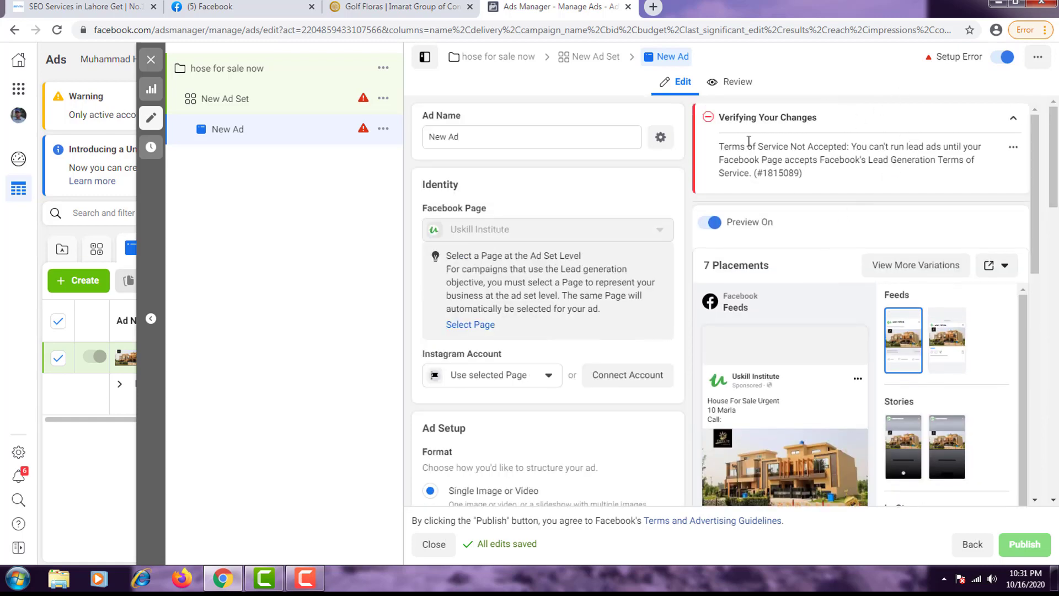
{"action": "triple_click", "coordinate": [894, 156]}
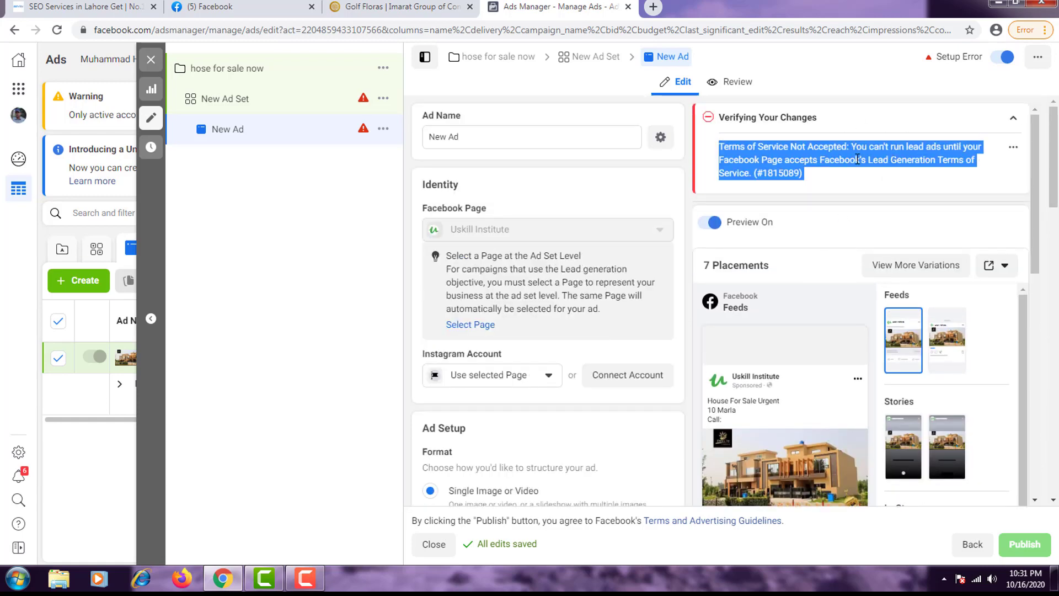
{"action": "left_click", "coordinate": [1013, 118]}
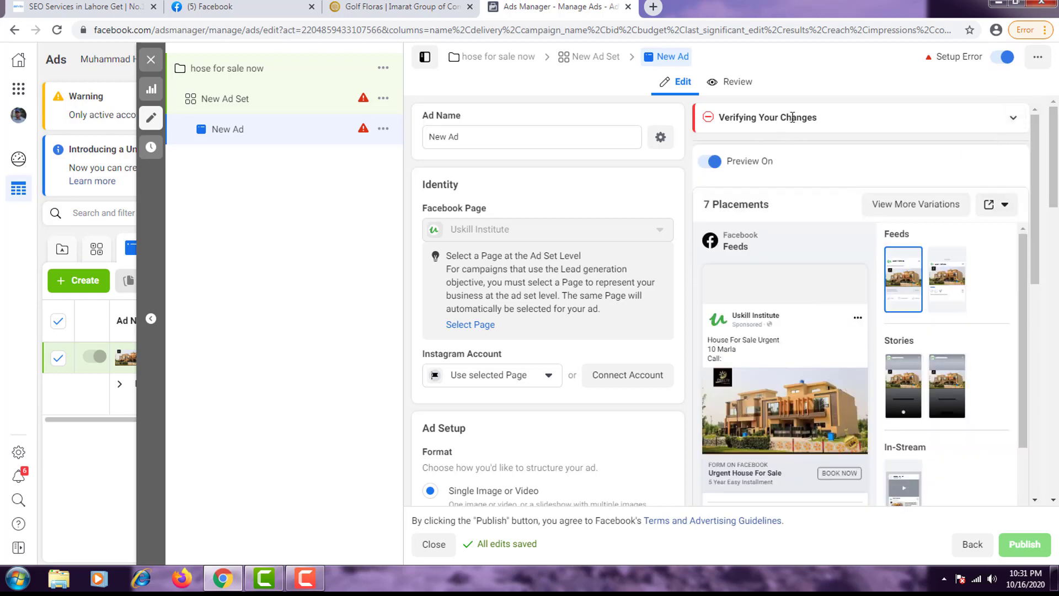
{"action": "left_click", "coordinate": [1012, 116]}
{"action": "left_click", "coordinate": [980, 176]}
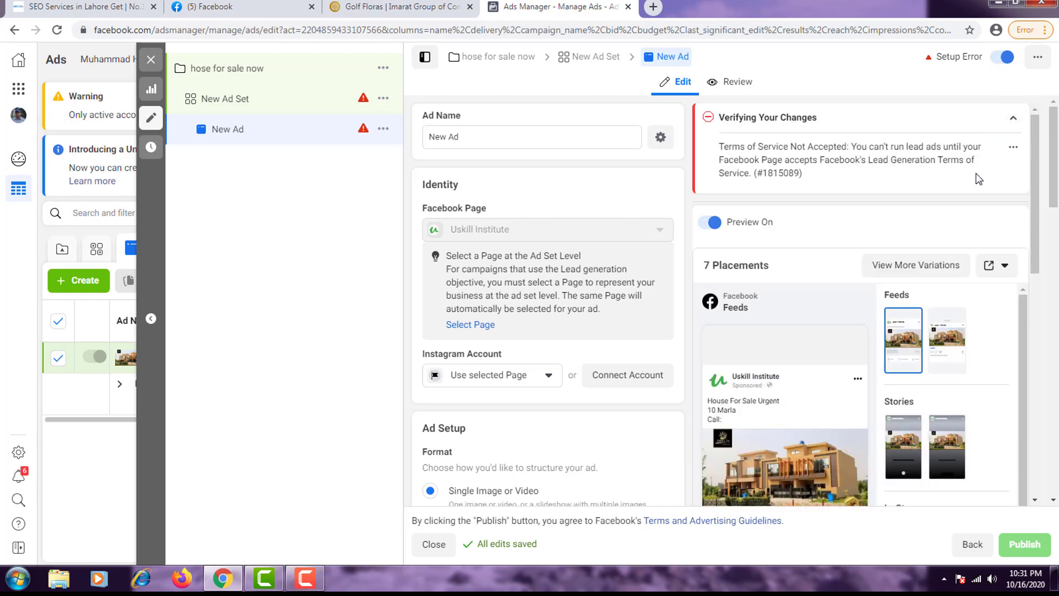
{"action": "left_click", "coordinate": [1013, 148]}
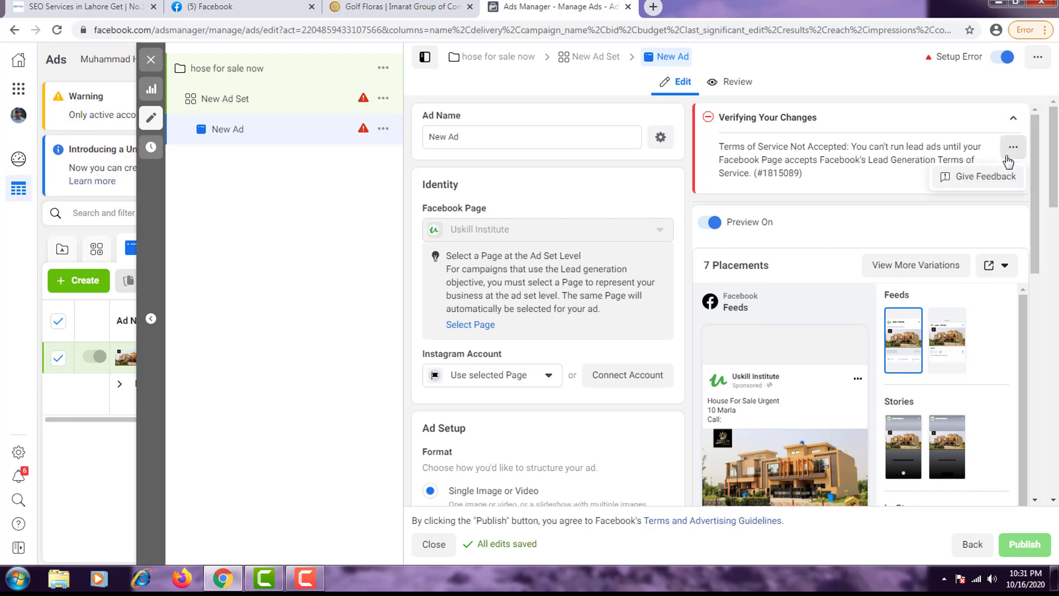
{"action": "left_click", "coordinate": [815, 164]}
{"action": "double_click", "coordinate": [814, 163]}
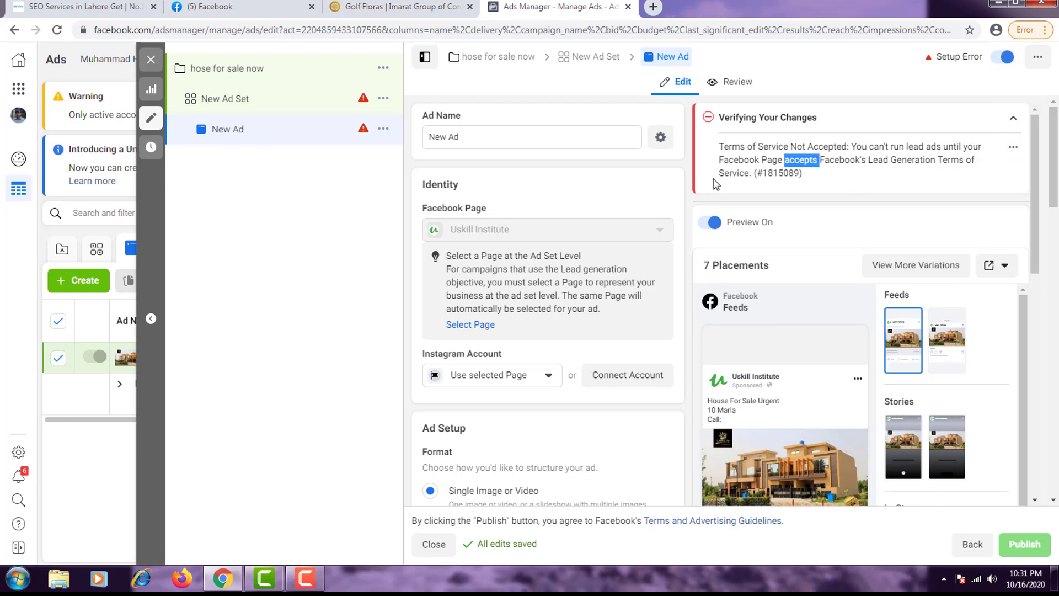
Try to replace the new ad's primary text with the copied Golf Floras page address, and undo the replacement
{"action": "scroll", "coordinate": [751, 319], "scroll_direction": "down", "scroll_amount": 3}
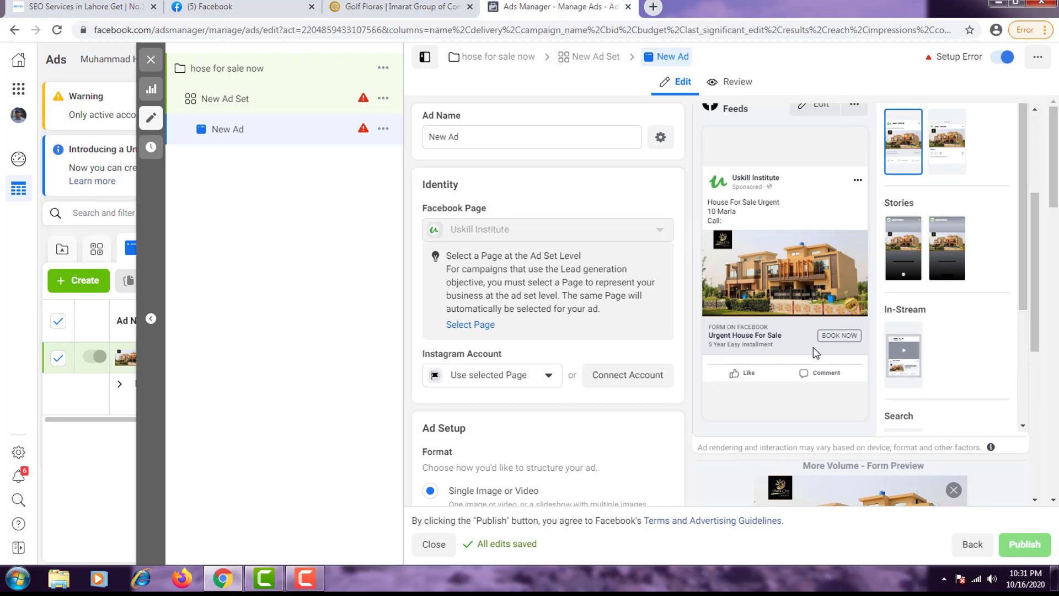
{"action": "scroll", "coordinate": [567, 433], "scroll_direction": "down", "scroll_amount": 5}
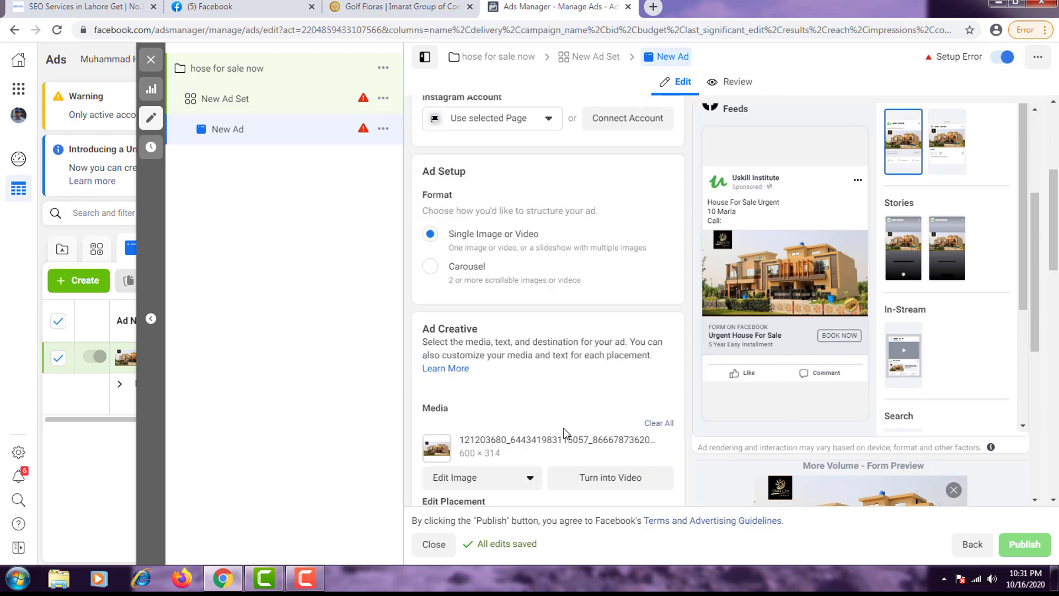
{"action": "scroll", "coordinate": [578, 413], "scroll_direction": "down", "scroll_amount": 5}
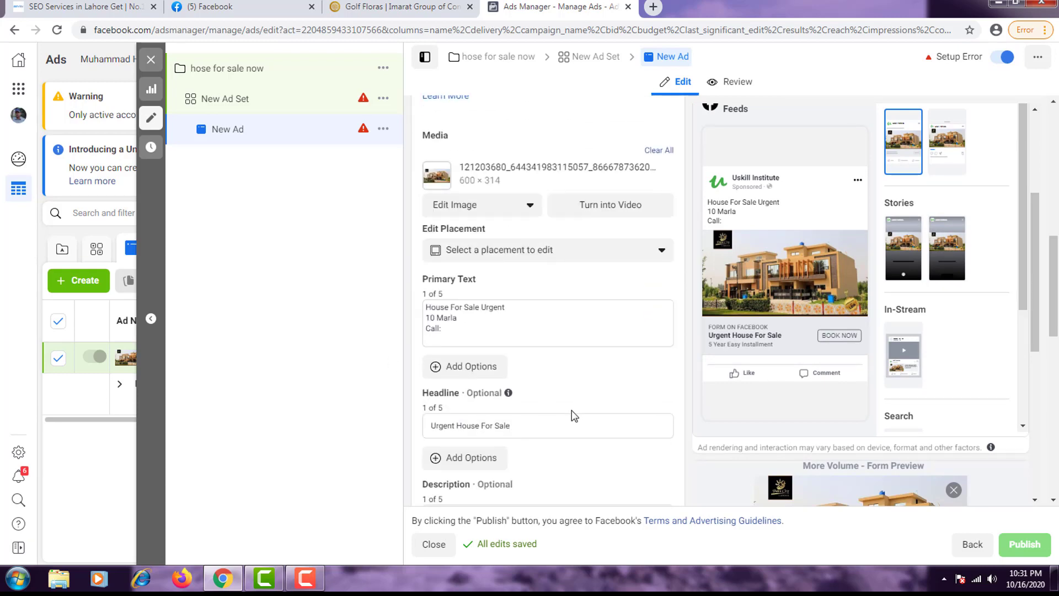
{"action": "left_click", "coordinate": [474, 336]}
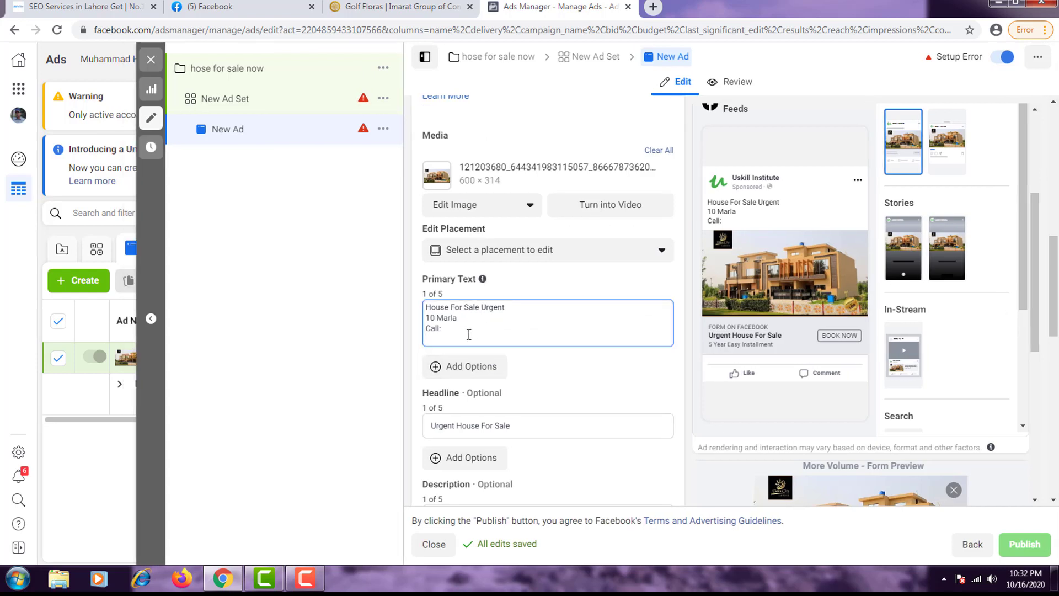
{"action": "left_click_drag", "start_coordinate": [469, 335], "coordinate": [380, 302]}
{"action": "key", "text": "ctrl+v"}
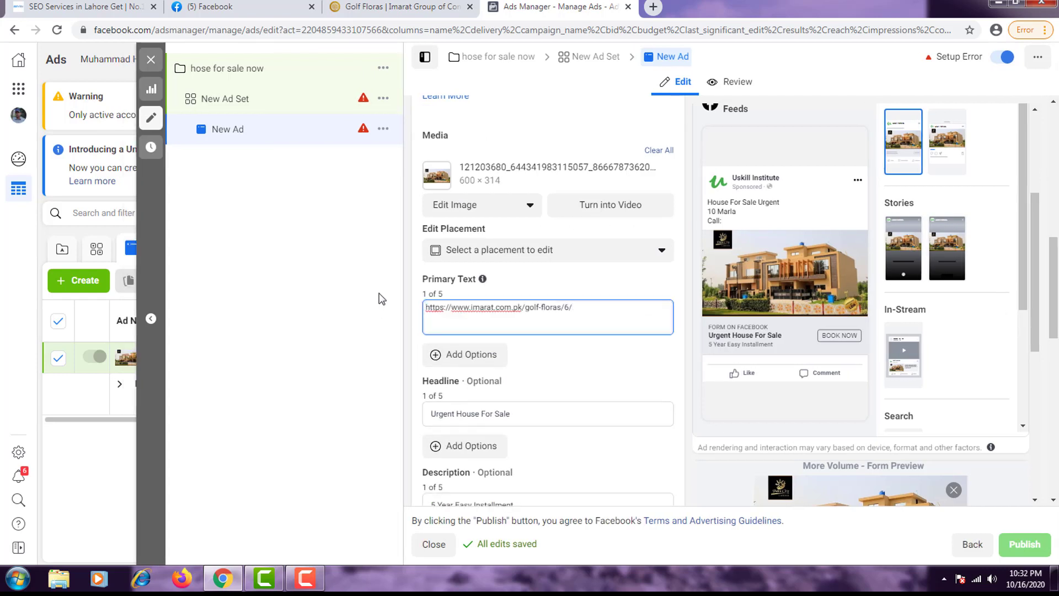
{"action": "key", "text": "ctrl+z"}
Replace the ad's primary text with the five Urdu bullet points copied from the Zameen.com lead form open on Facebook
{"action": "left_click", "coordinate": [439, 8]}
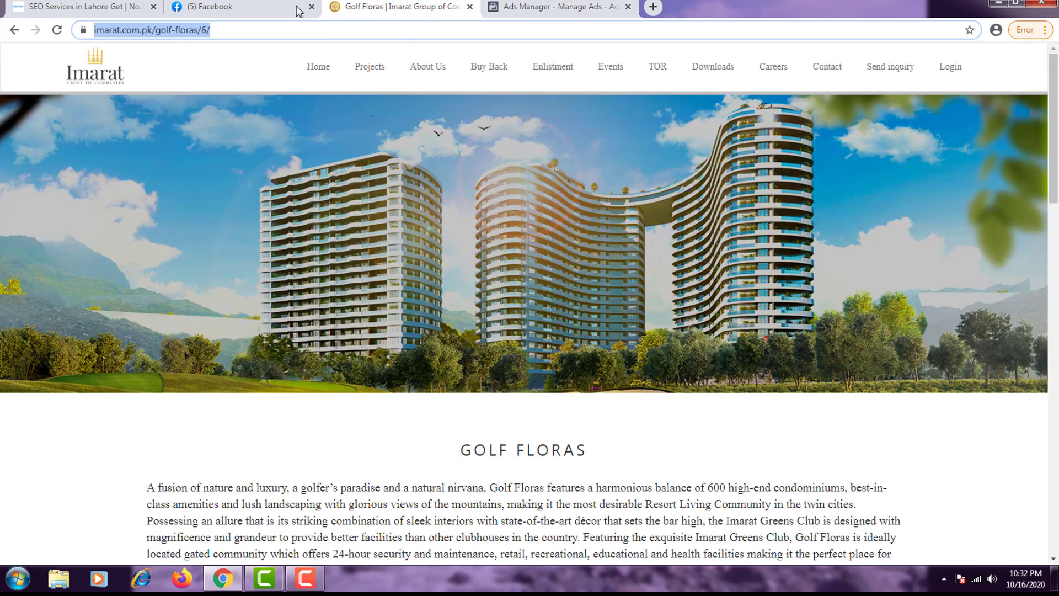
{"action": "left_click", "coordinate": [136, 6]}
{"action": "left_click", "coordinate": [234, 7]}
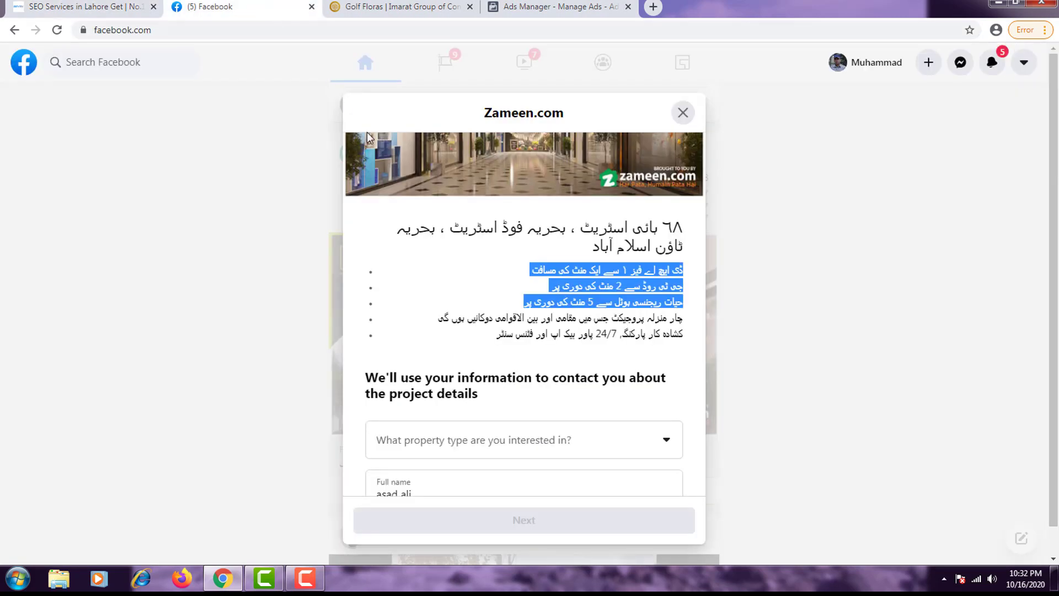
{"action": "left_click", "coordinate": [557, 308]}
{"action": "left_click_drag", "start_coordinate": [501, 352], "coordinate": [690, 267]}
{"action": "left_click", "coordinate": [557, 6]}
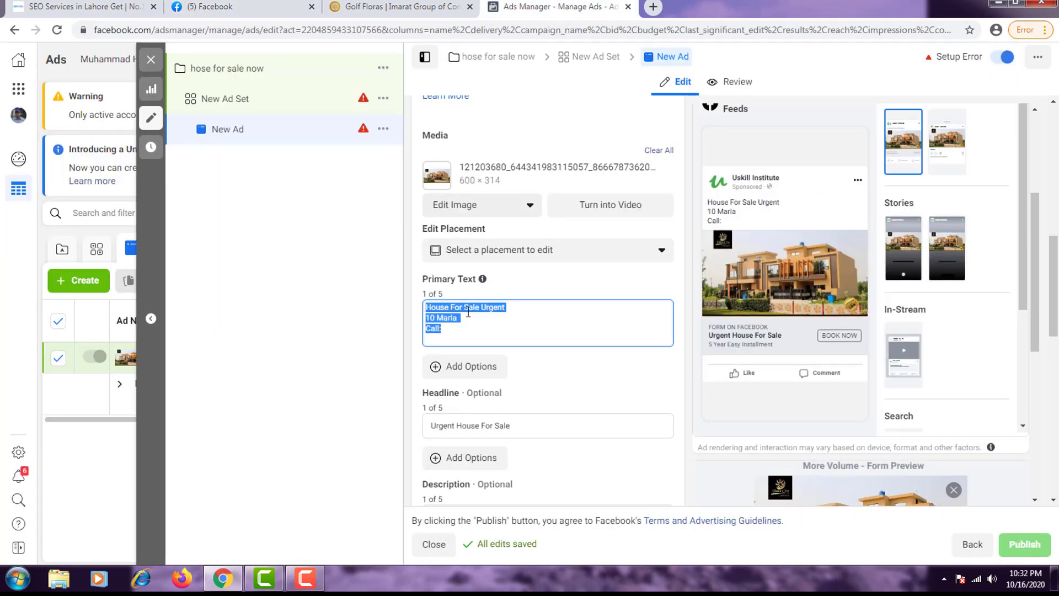
{"action": "key", "text": "ctrl+v"}
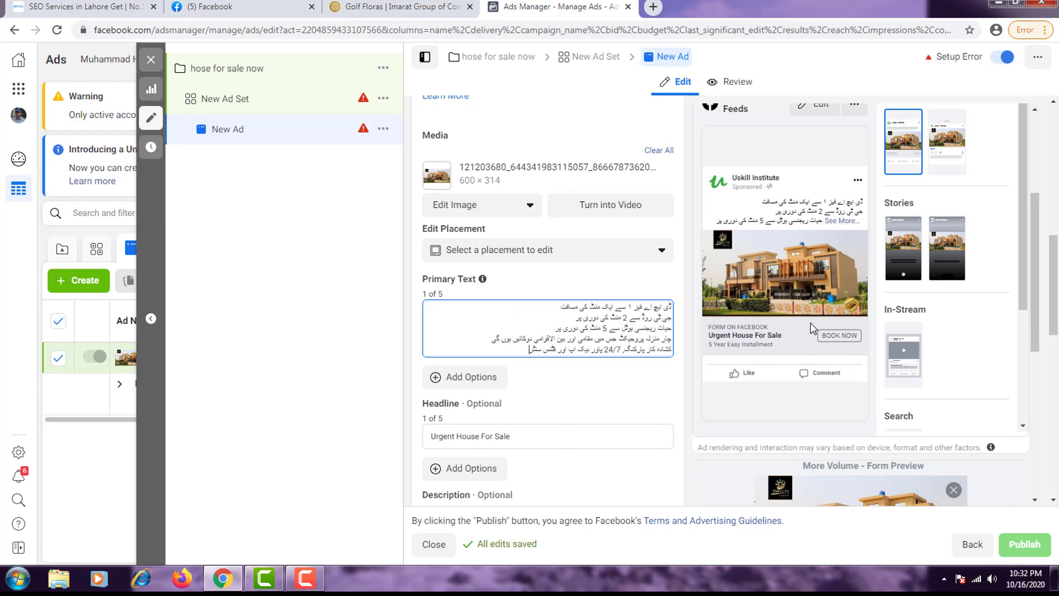
Enlarge the ad editing page and examine the Facebook feed preview with the Urdu primary text
{"action": "key", "text": "ctrl+plus"}
{"action": "key", "text": "ctrl+plus"}
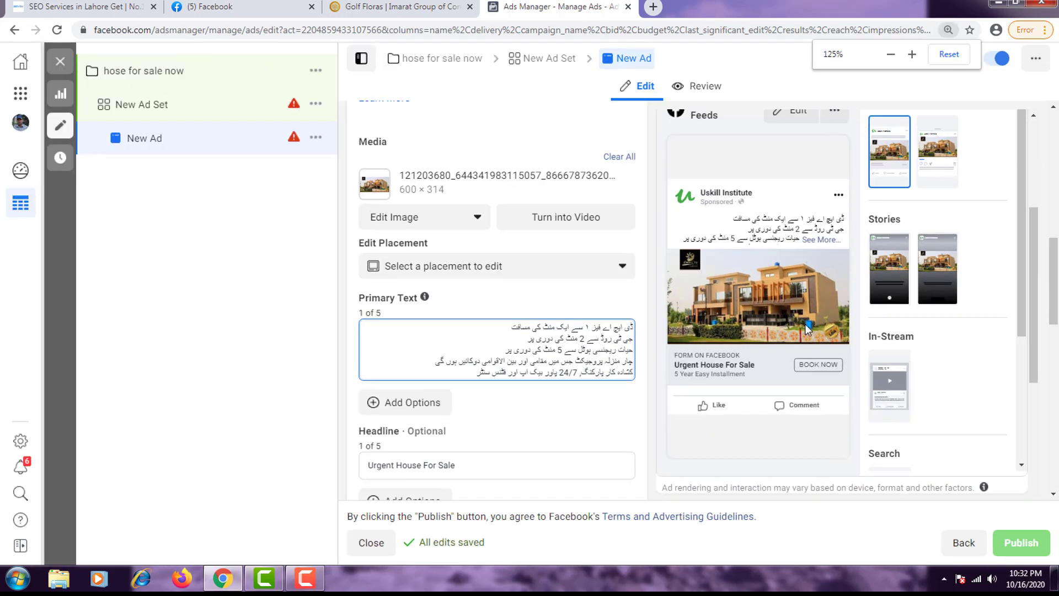
{"action": "scroll", "coordinate": [760, 409], "scroll_direction": "down", "scroll_amount": 2}
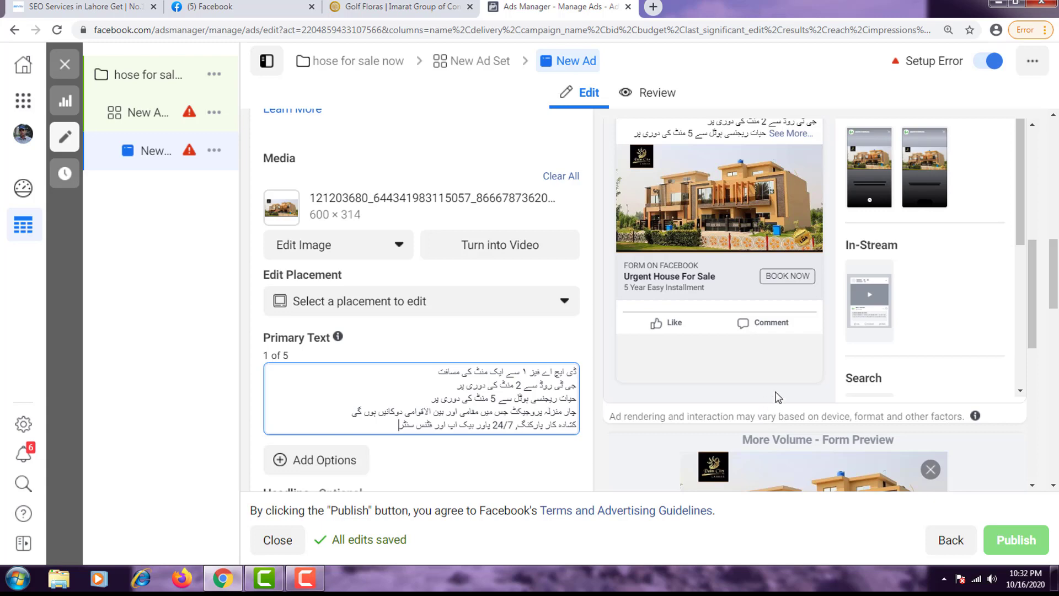
{"action": "scroll", "coordinate": [776, 393], "scroll_direction": "up", "scroll_amount": 2}
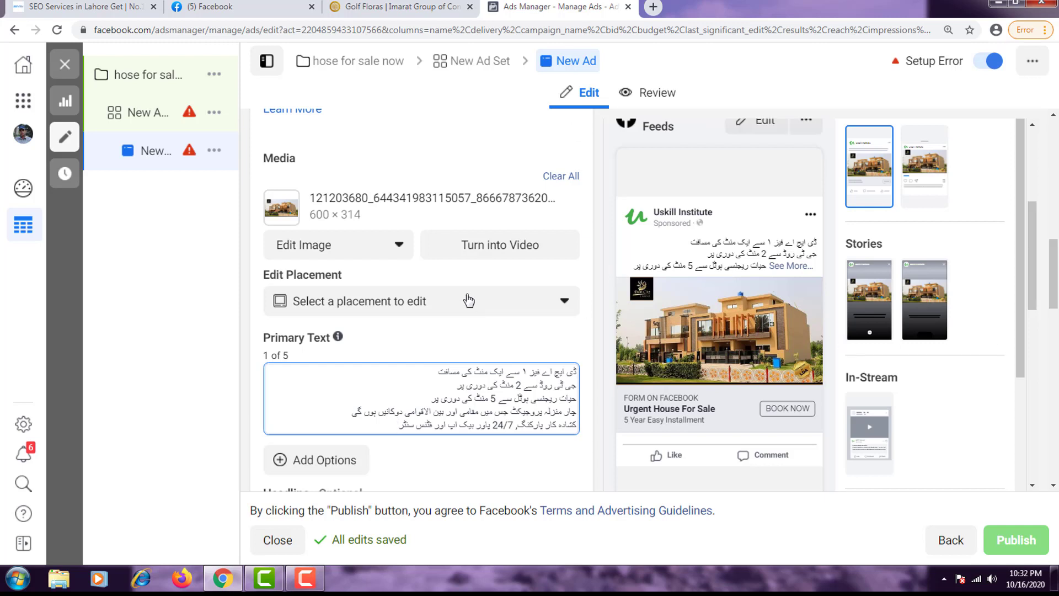
{"action": "left_click", "coordinate": [305, 578]}
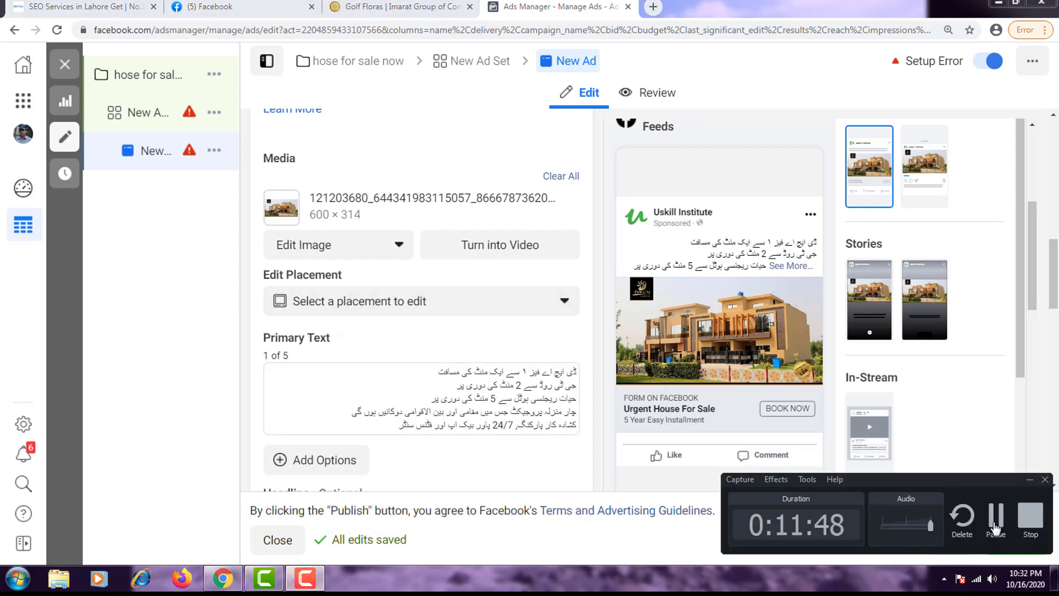